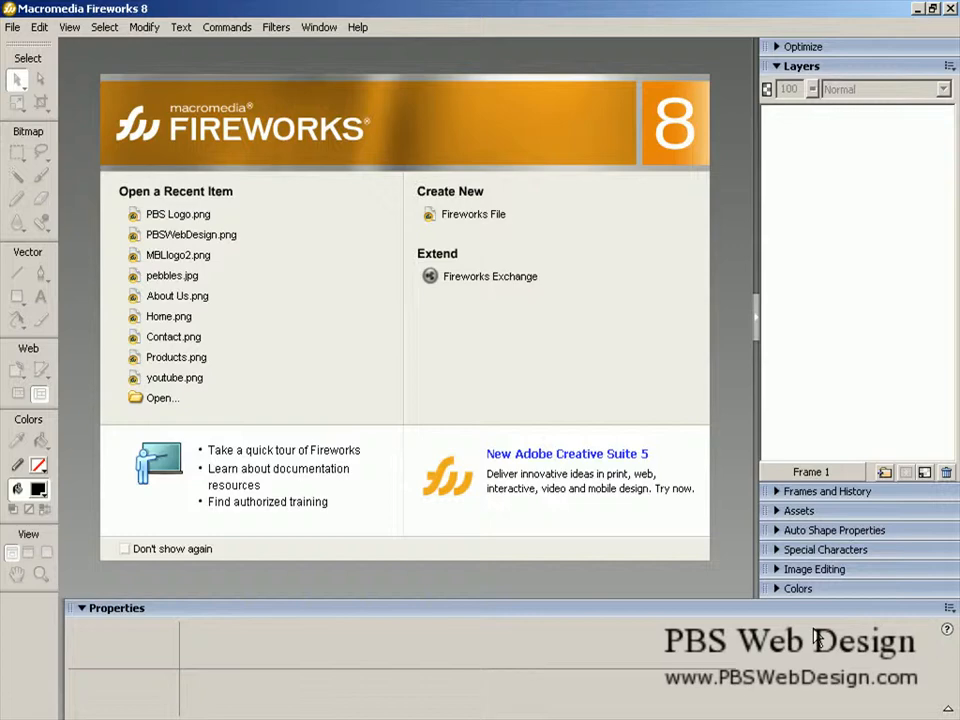
- Create a white 800 × 600 pixel document and draw a rectangle about 772 × 284 pixels across its middle
left_click(479, 220)
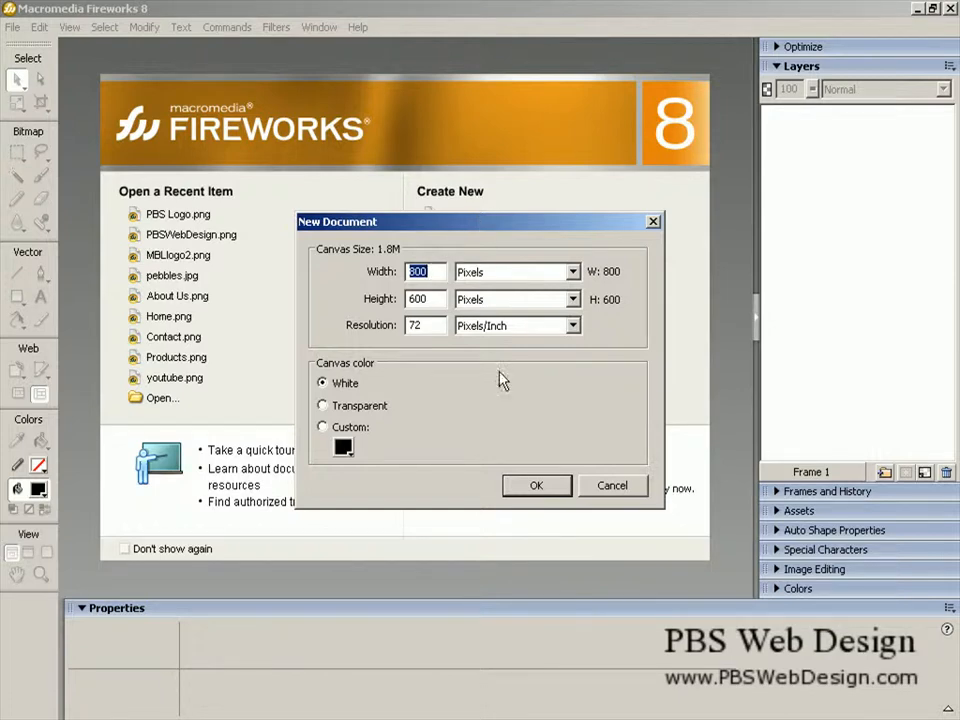
left_click(523, 487)
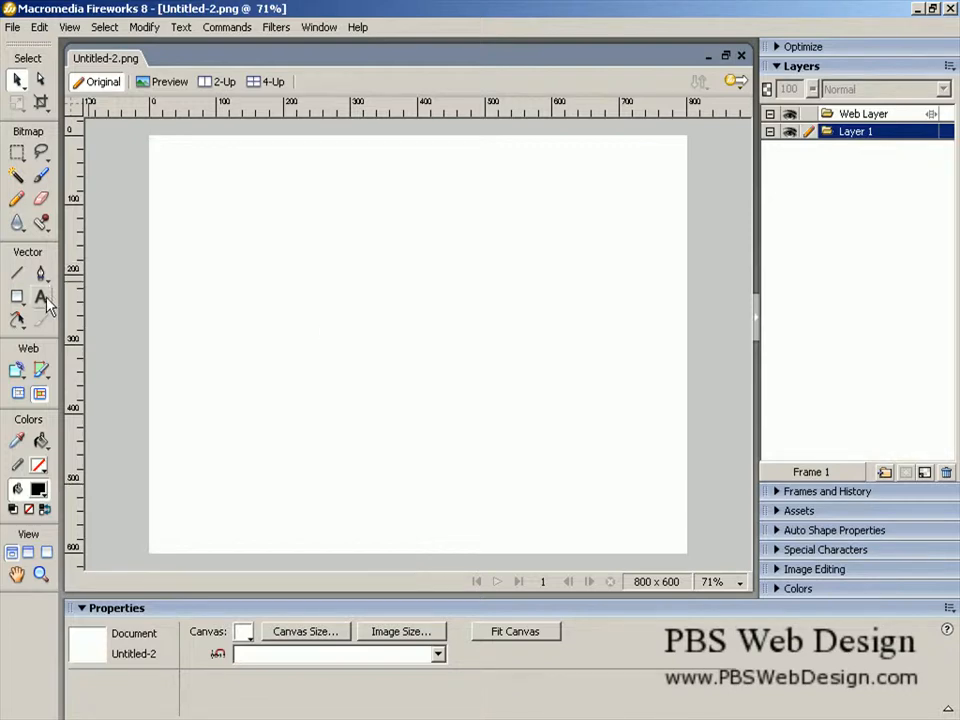
left_click(15, 296)
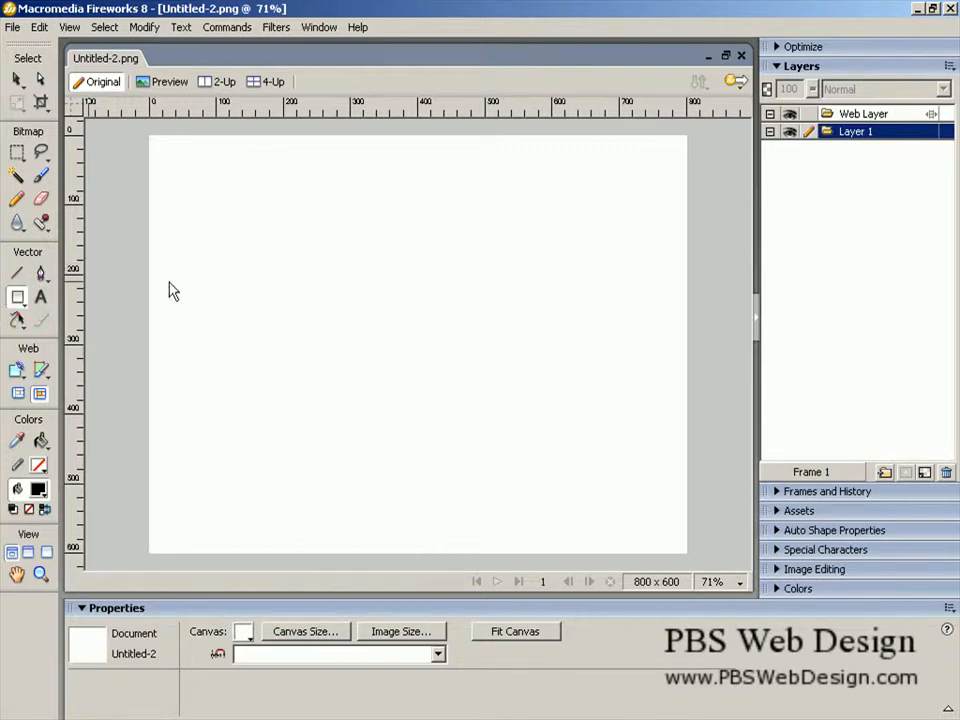
left_click_drag(159, 229, 677, 426)
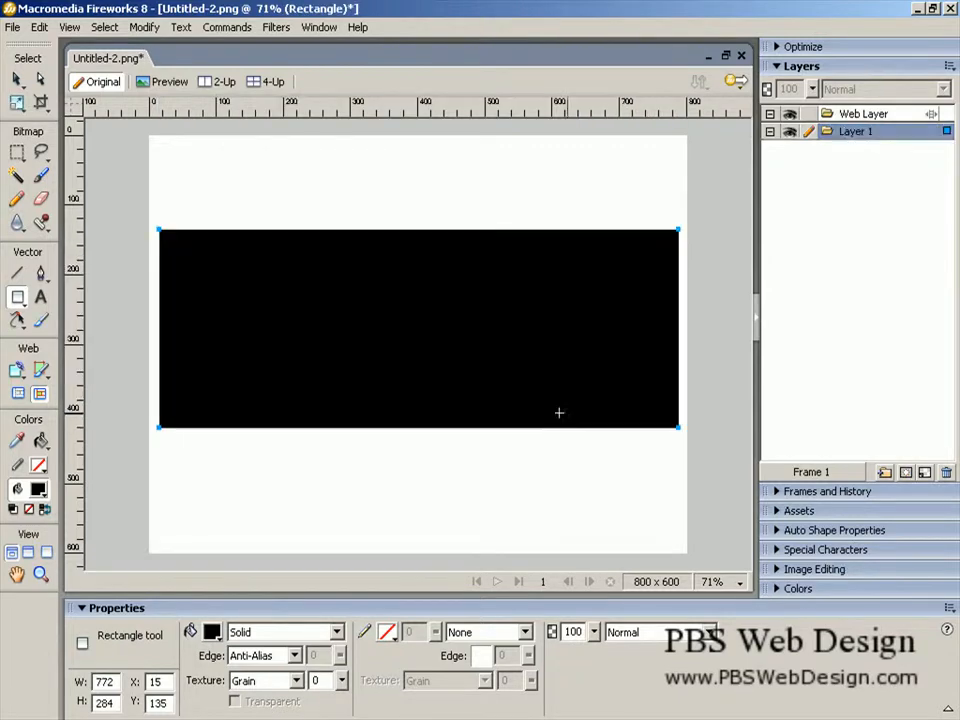
- Fill the rectangle with white (#FFFFFF) and fit the canvas to it
left_click(210, 633)
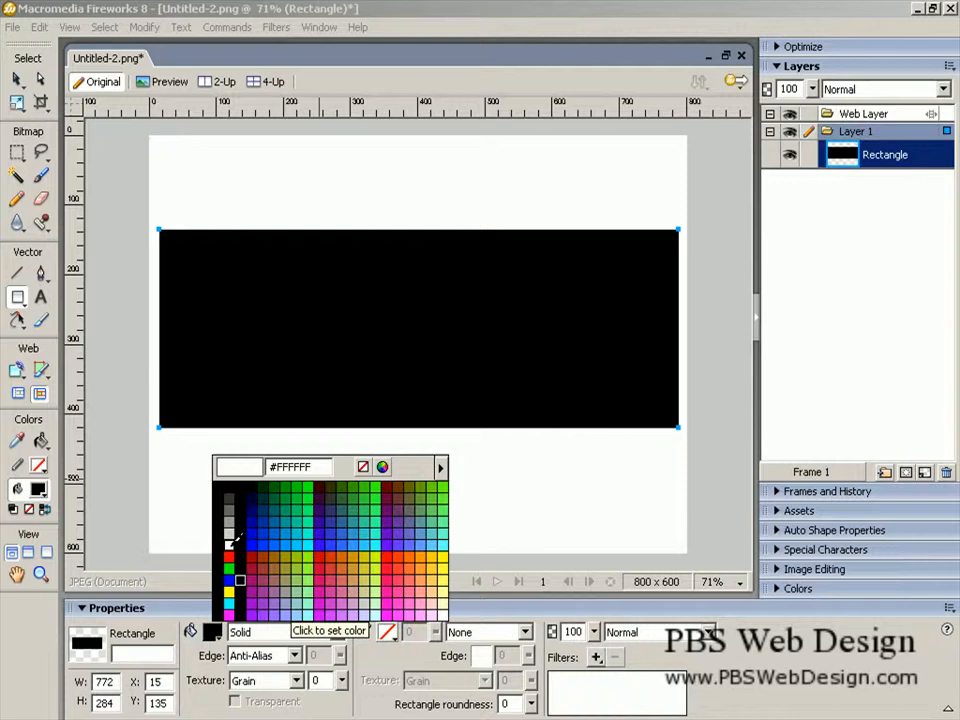
left_click(229, 544)
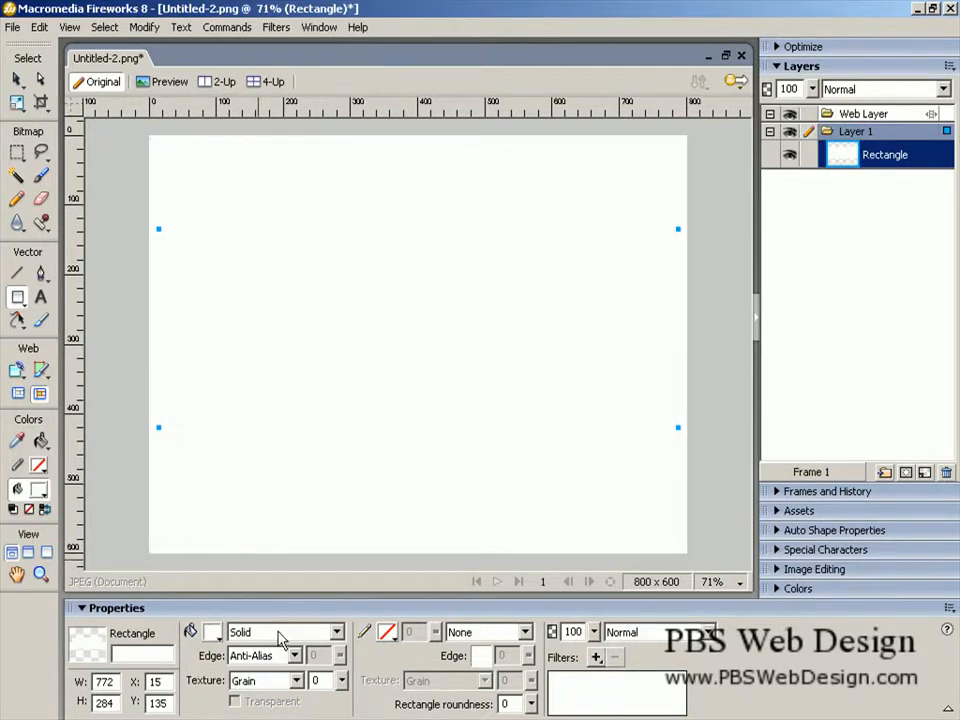
key("ctrl+alt+f")
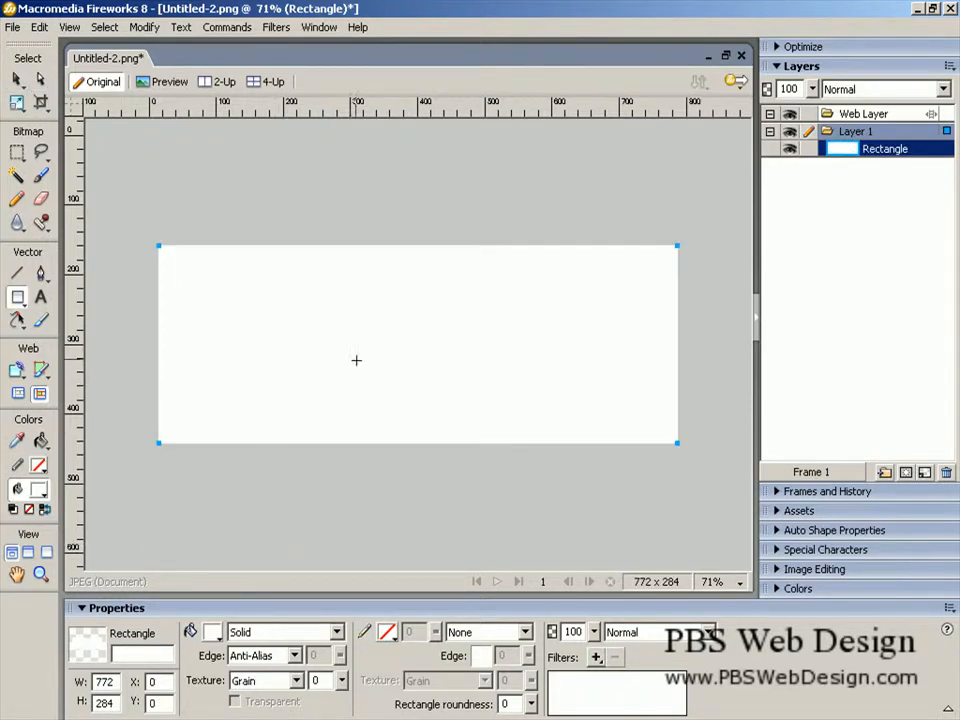
- Add the text "PBS Web Design" and move it to the middle of the canvas, at about X 130, Y 80
left_click(41, 297)
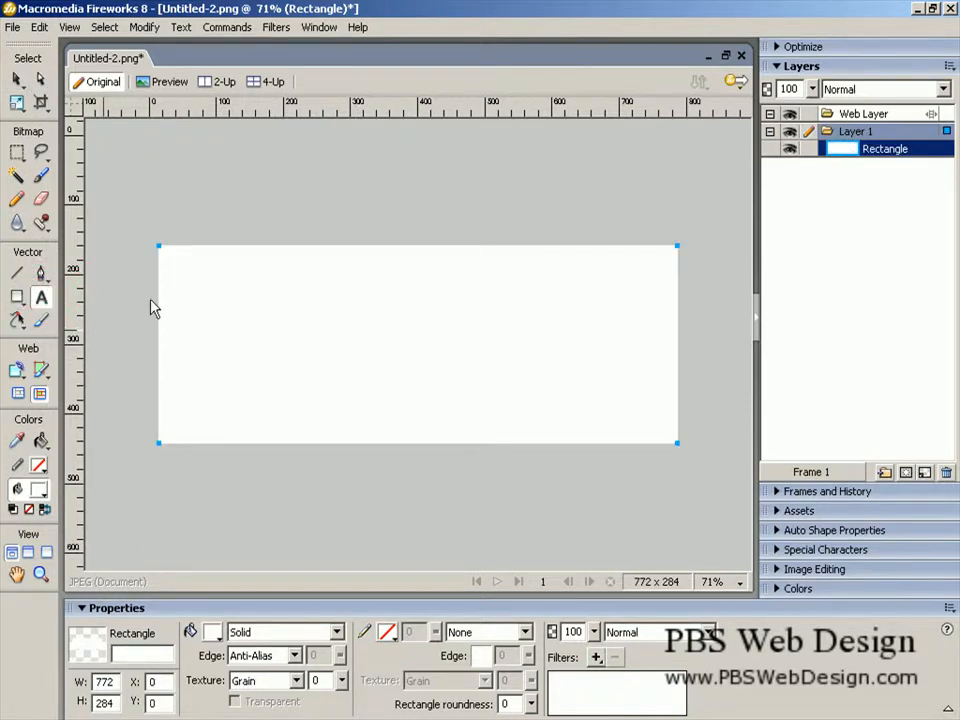
left_click(185, 300)
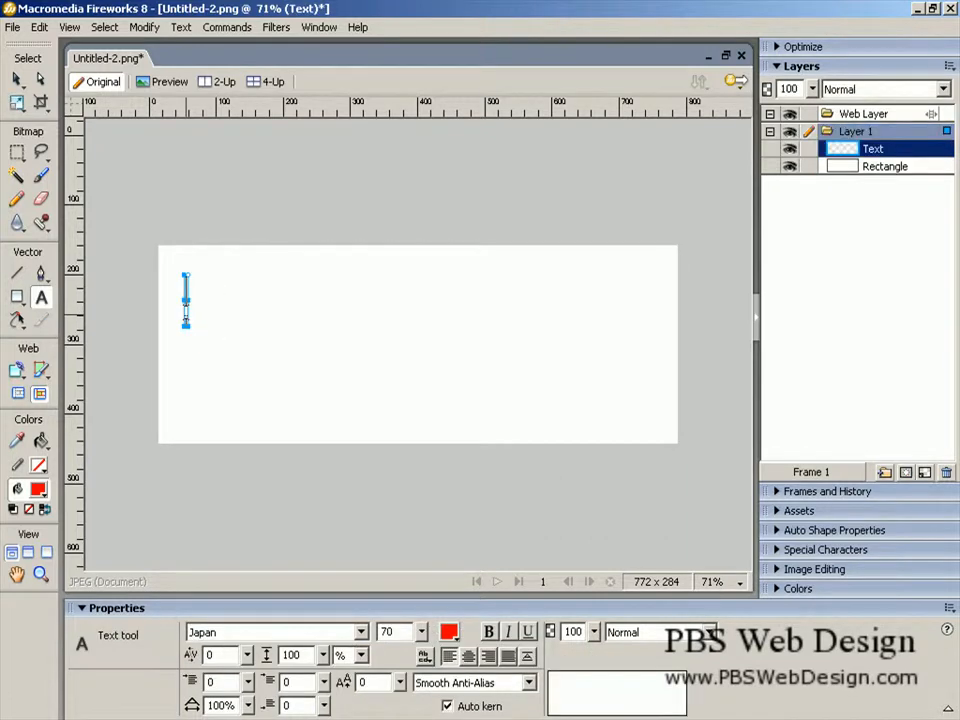
type("PBS")
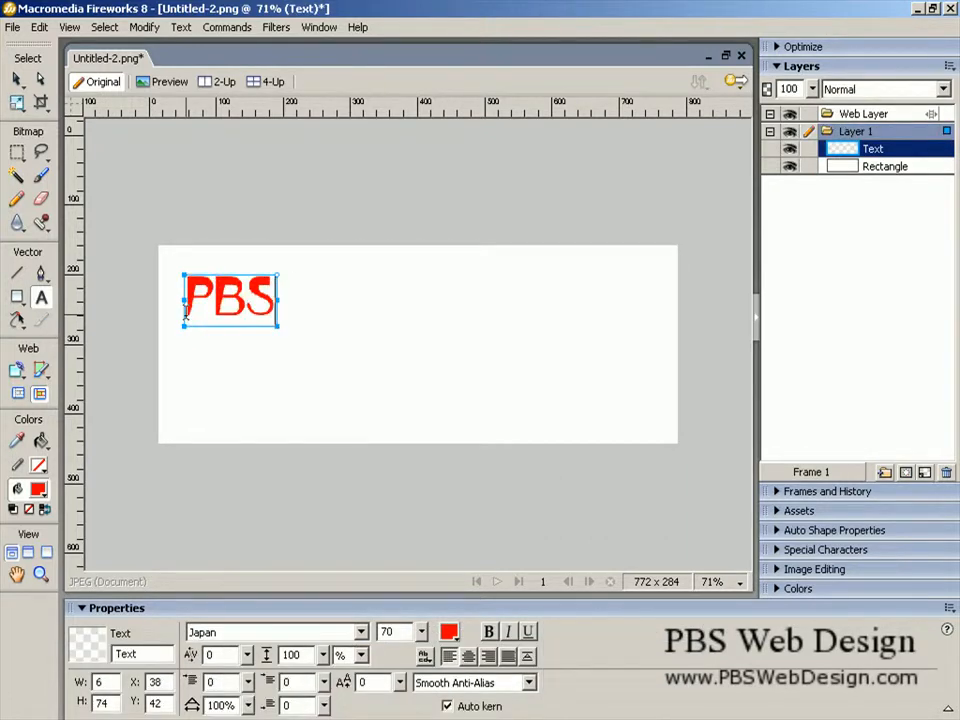
type(" Web De")
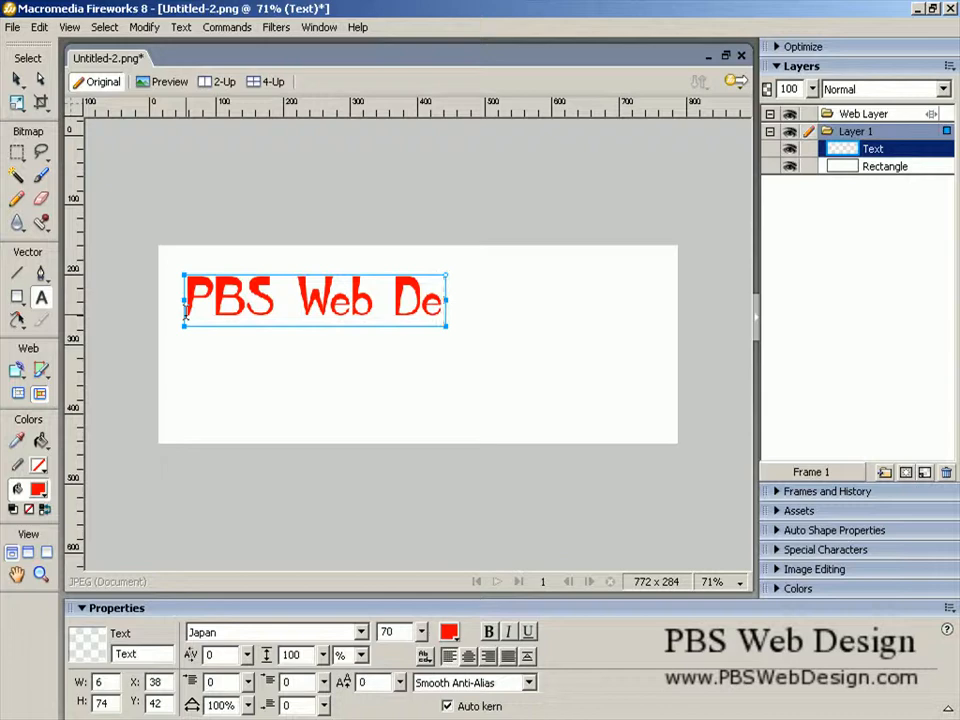
type("sign")
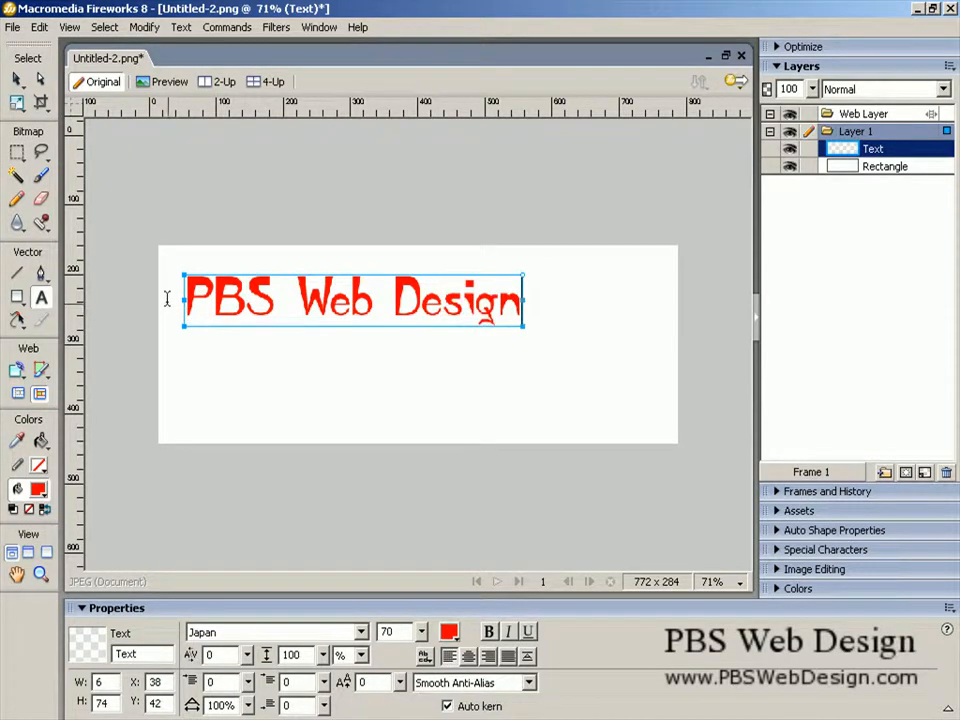
left_click_drag(310, 300, 373, 326)
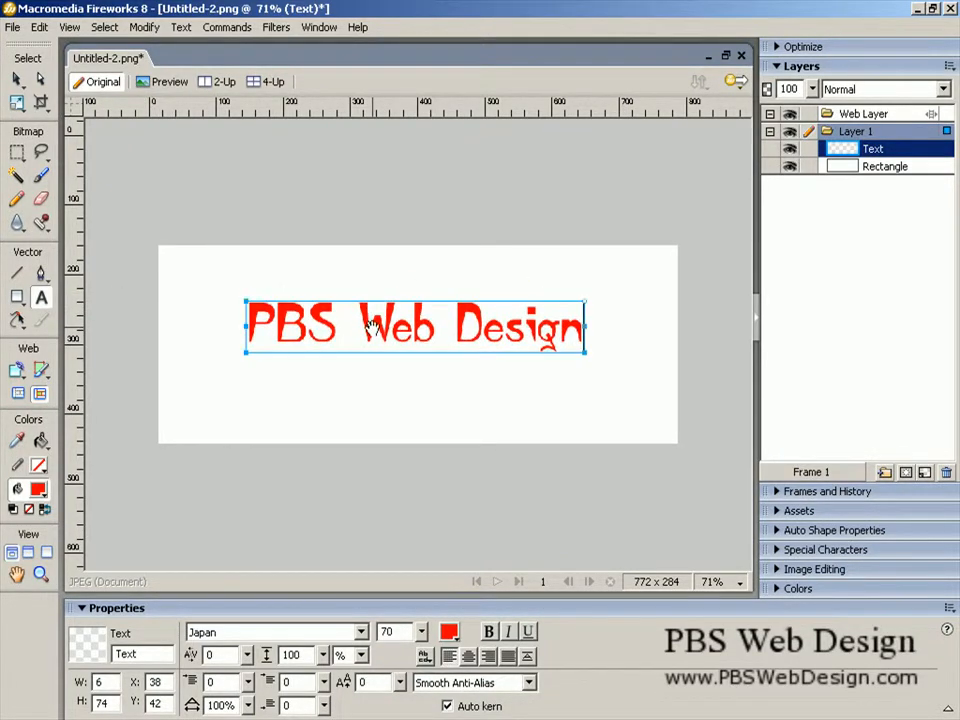
- Change the colour of the whole "PBS Web Design" text to blue
left_click(448, 631)
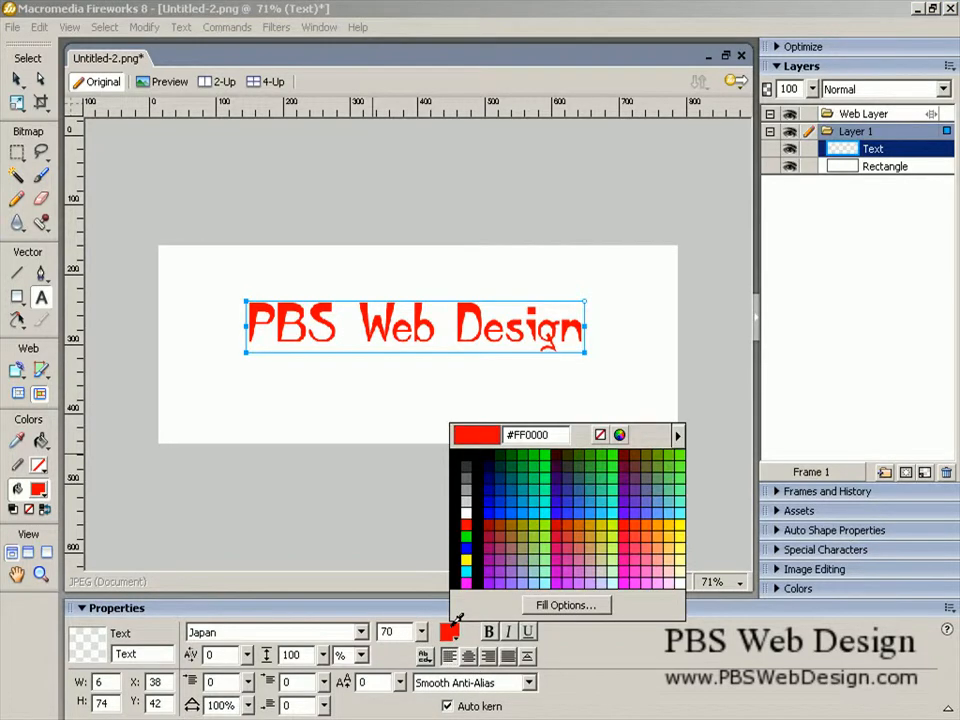
left_click(490, 496)
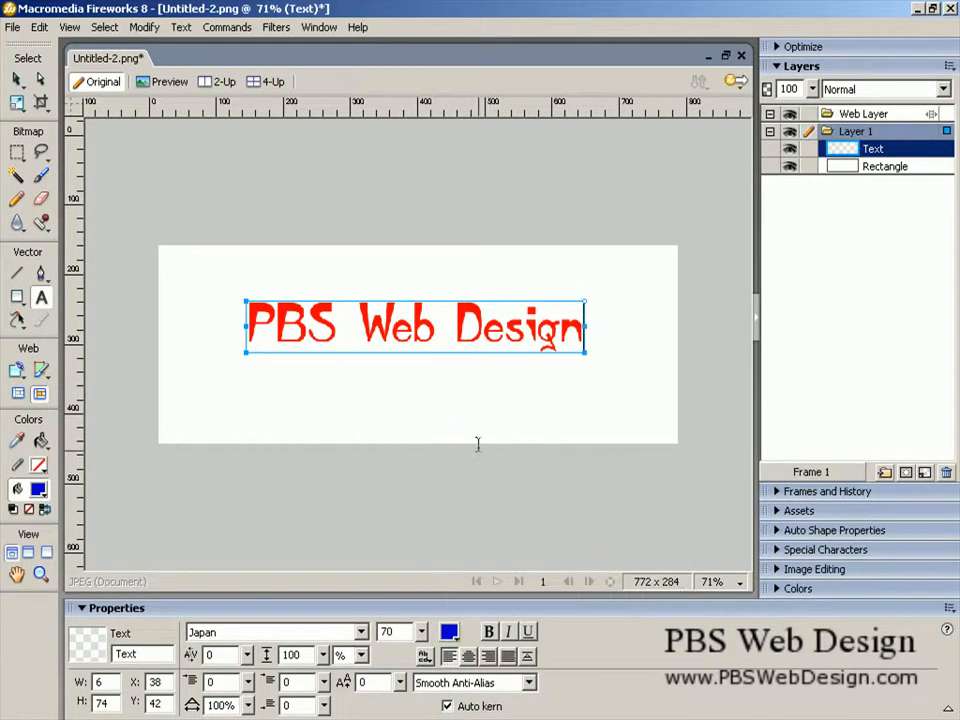
double_click(526, 349)
key("ctrl+a")
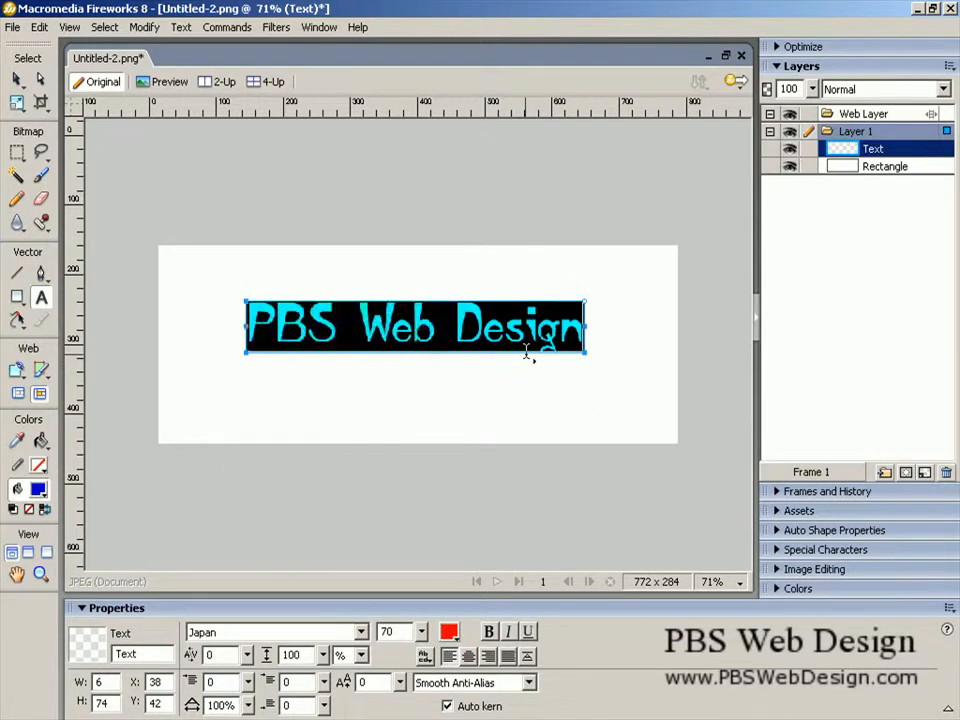
left_click(449, 632)
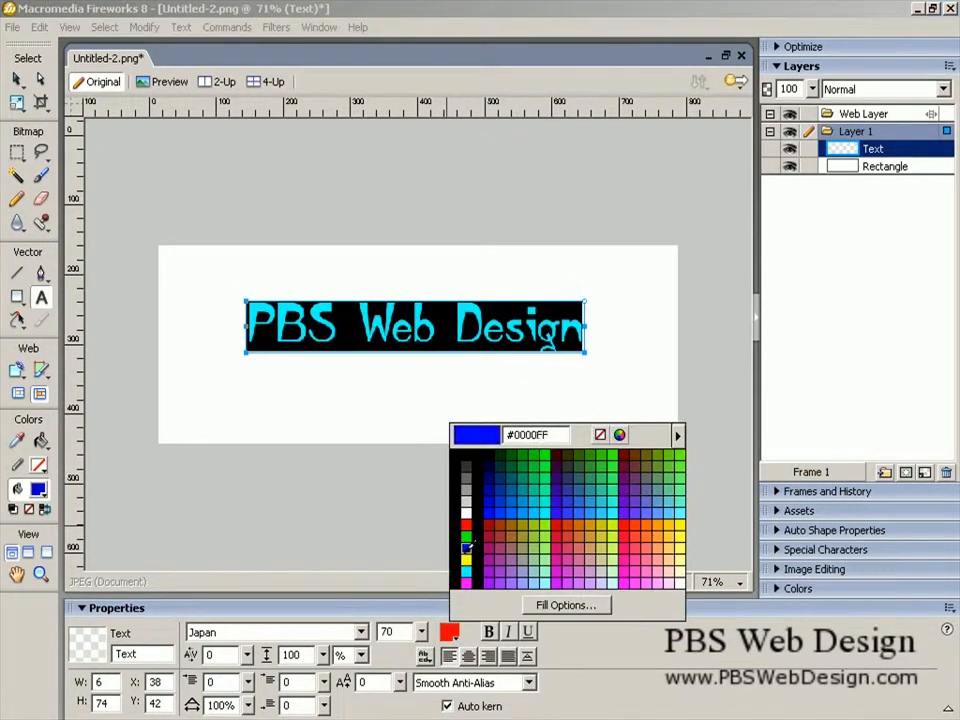
left_click(487, 507)
left_click(482, 439)
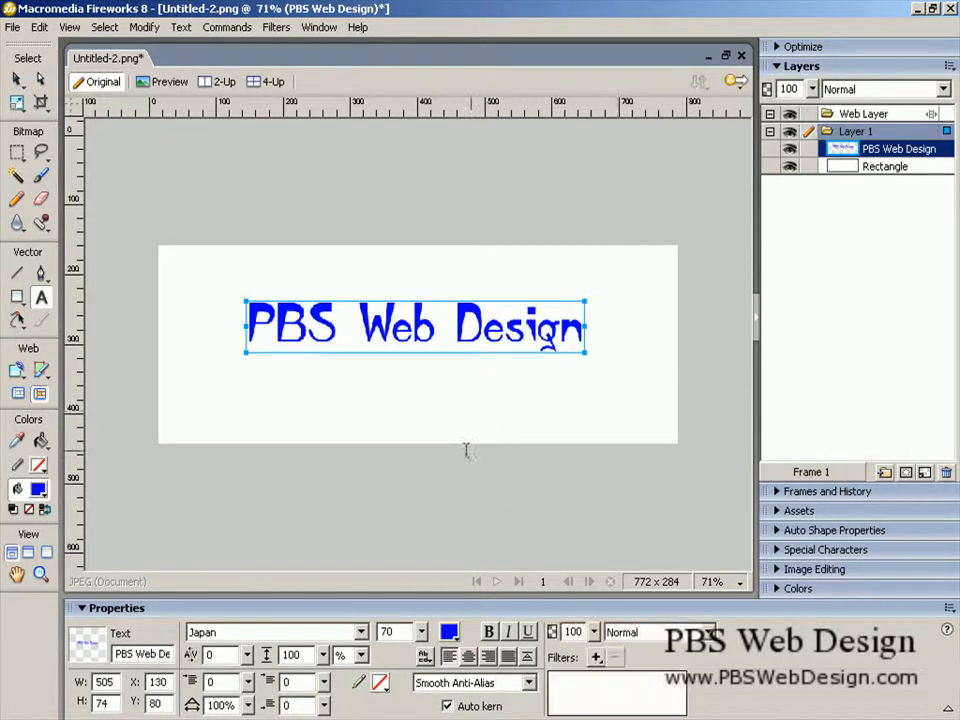
left_click(540, 336)
double_click(537, 332)
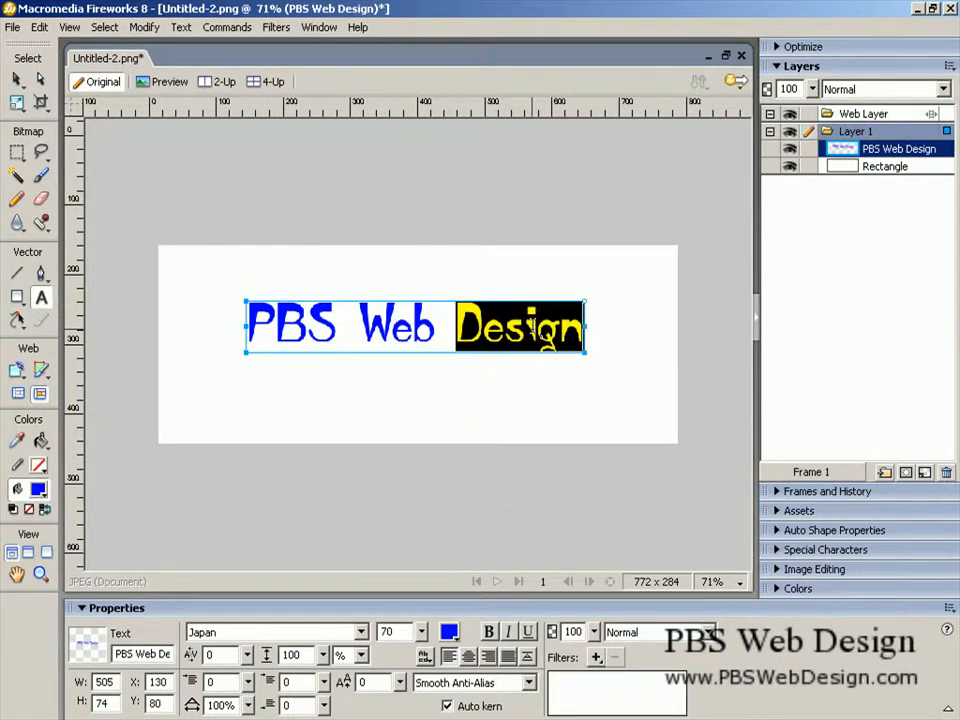
type("□")
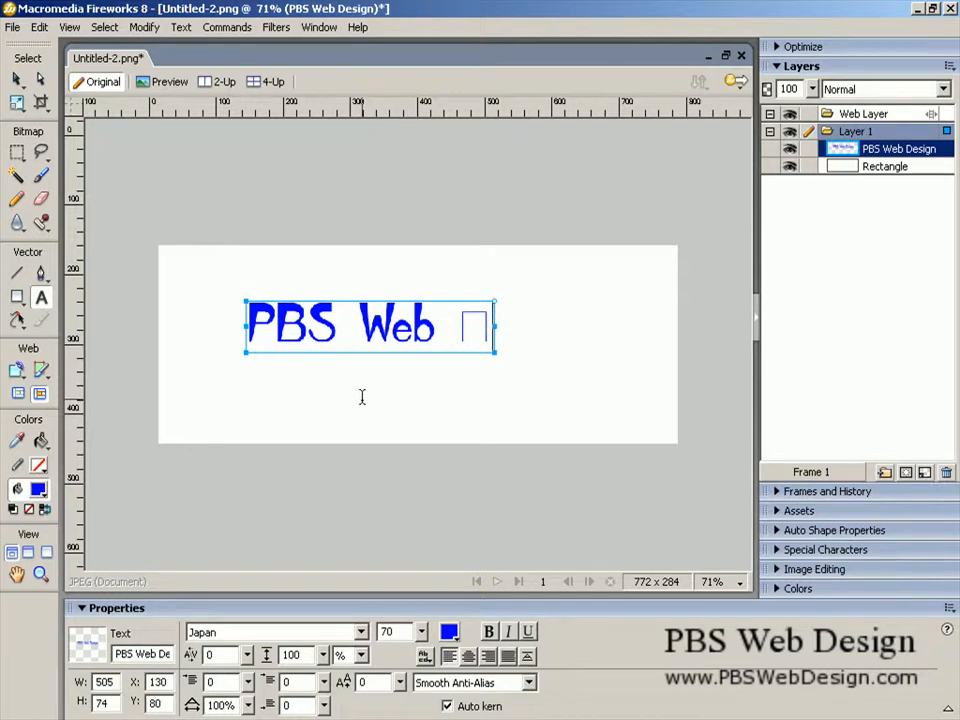
key("ctrl+z")
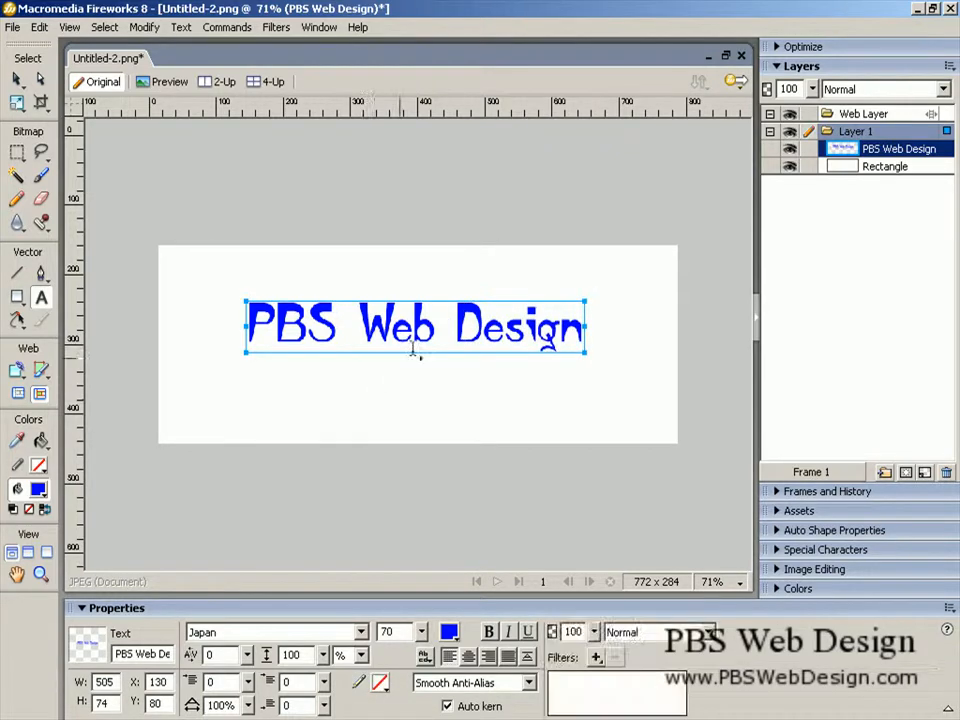
- Set the font of the whole "PBS Web Design" text to Cheap Fire
triple_click(423, 330)
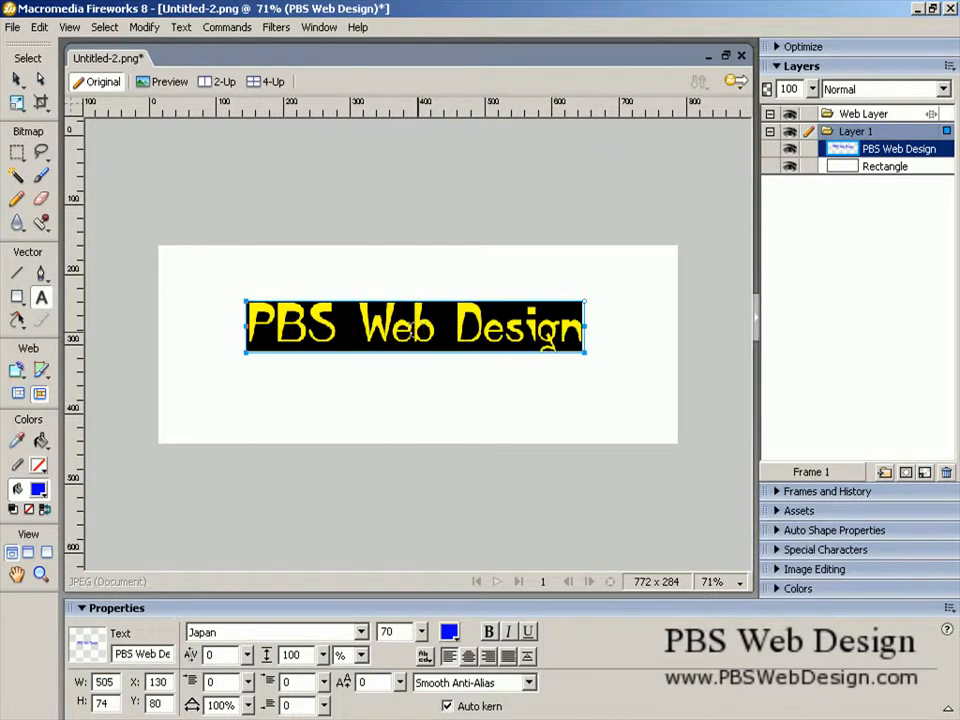
left_click(266, 640)
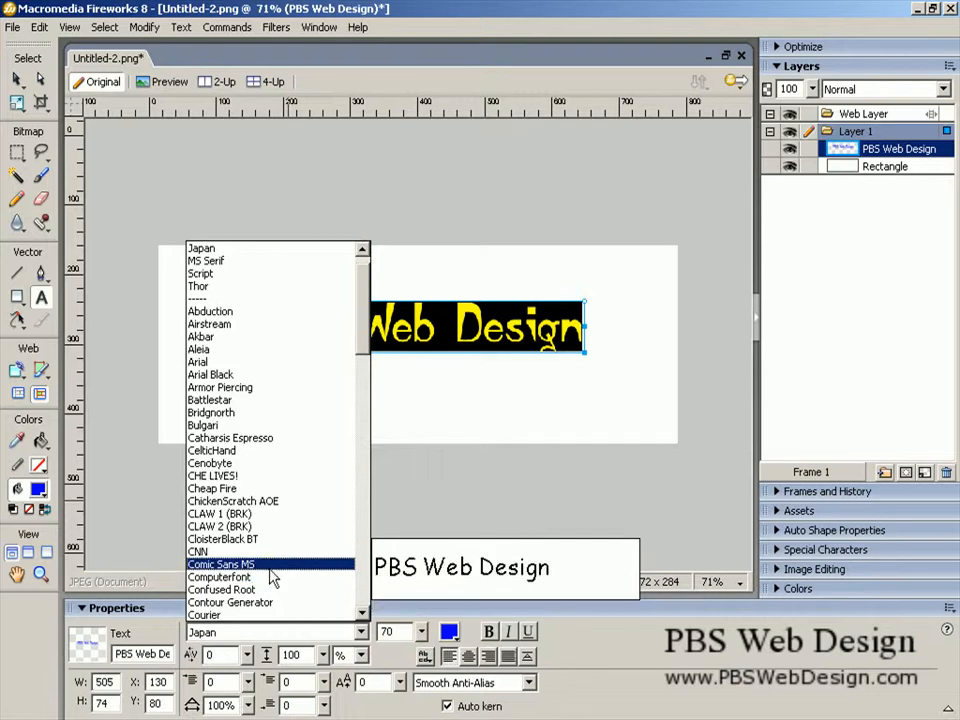
left_click(270, 489)
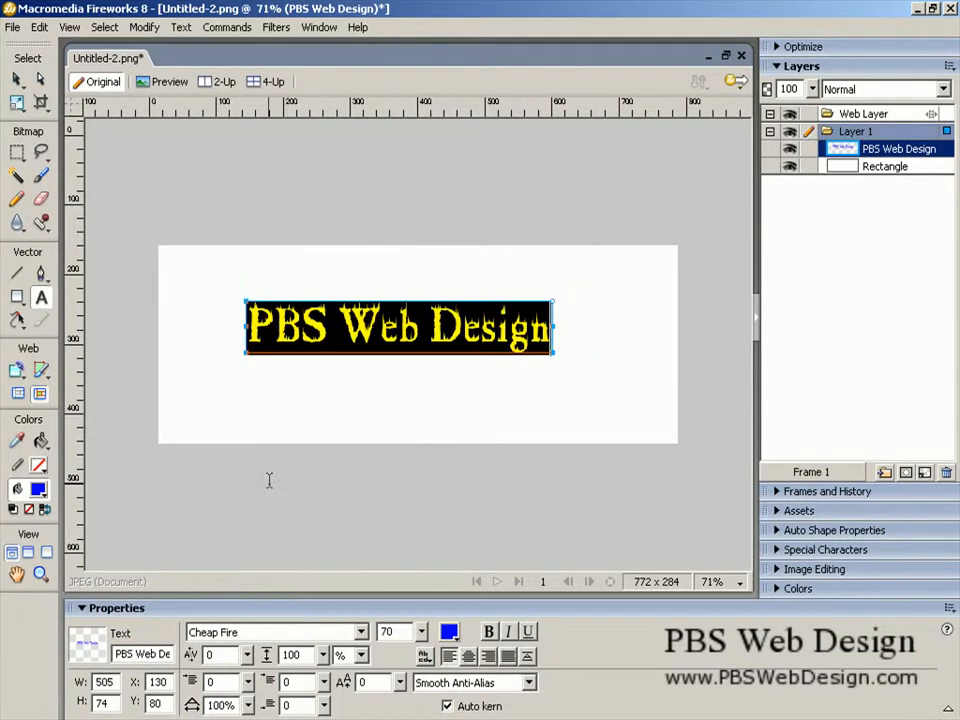
left_click(371, 474)
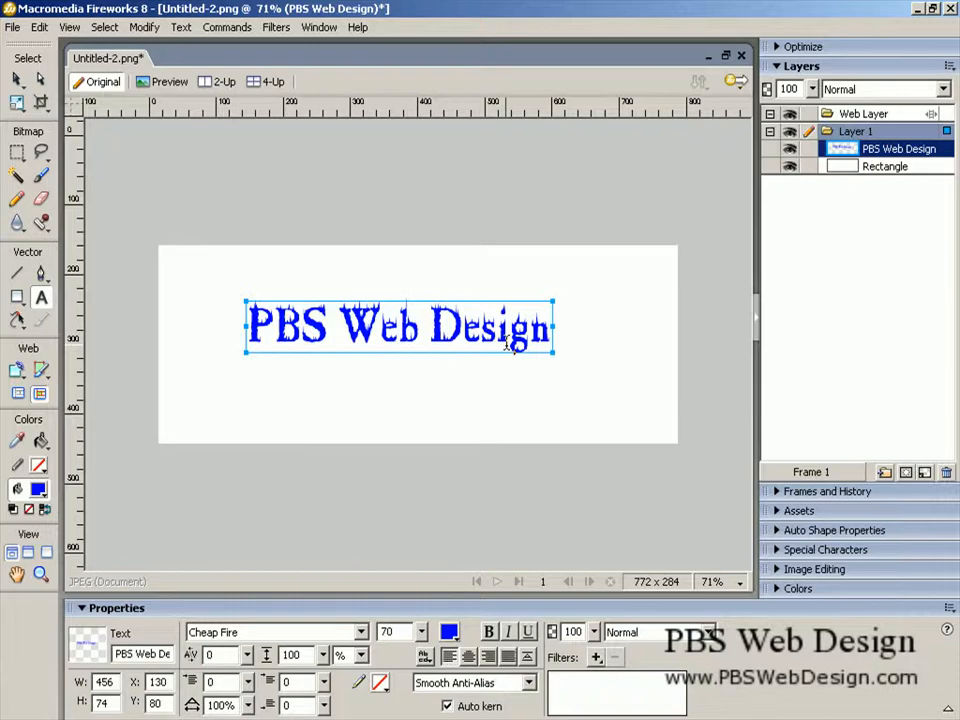
left_click(403, 332)
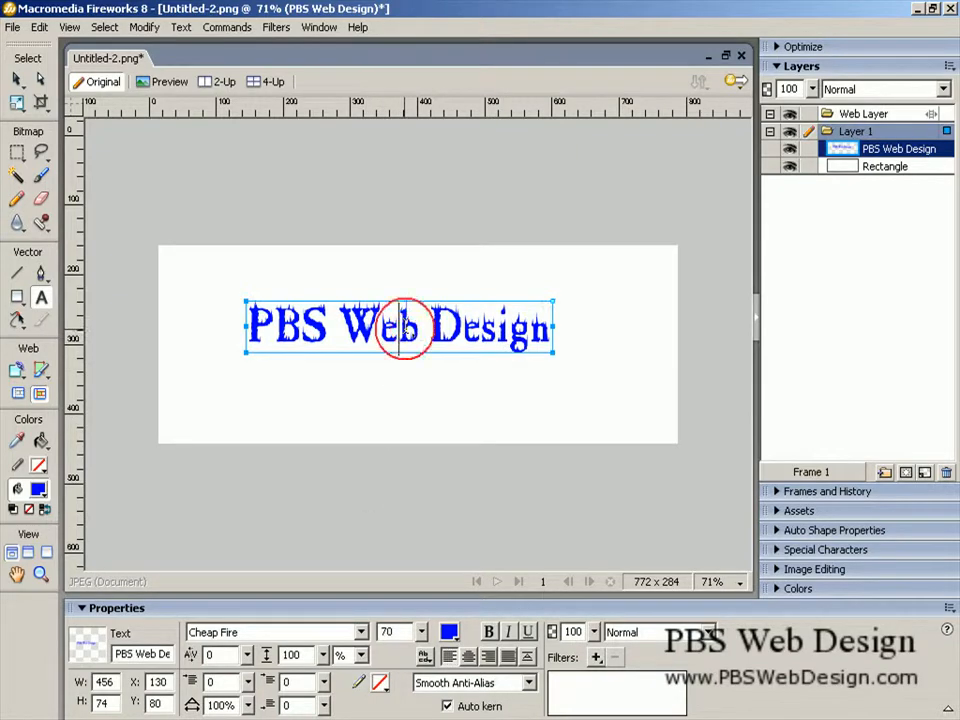
double_click(403, 332)
key("ctrl+BackSpace")
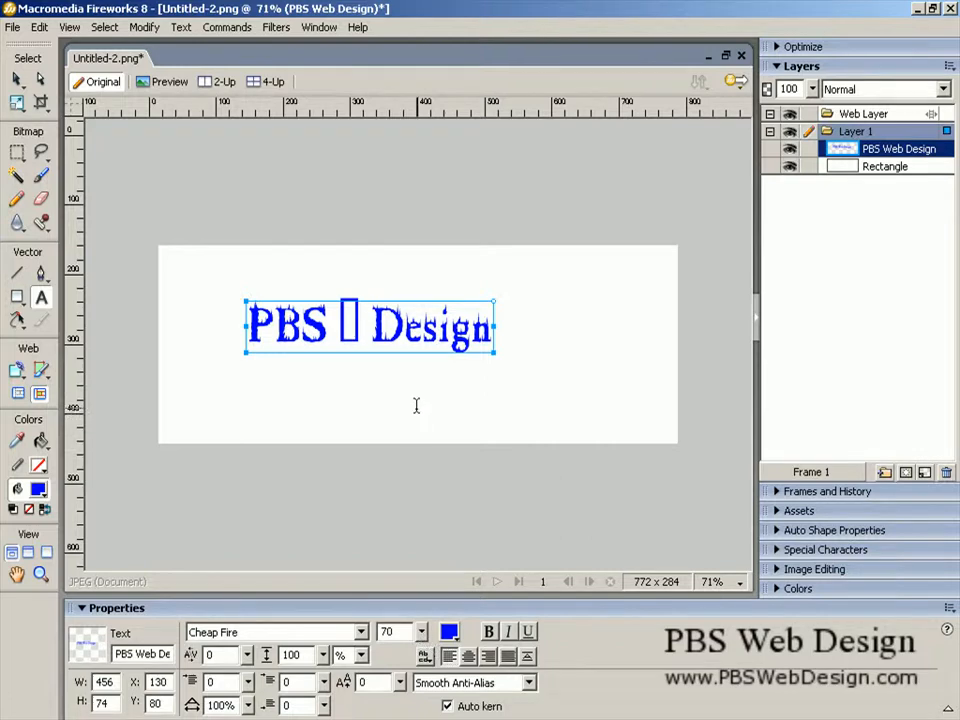
key("ctrl+z")
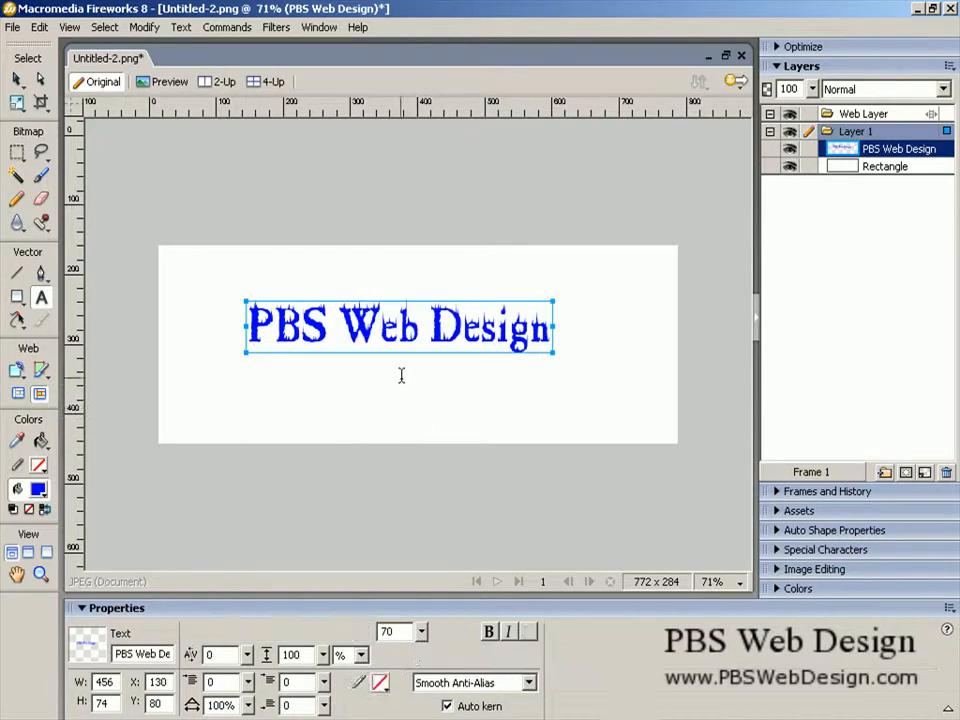
double_click(411, 316)
key("ctrl+BackSpace")
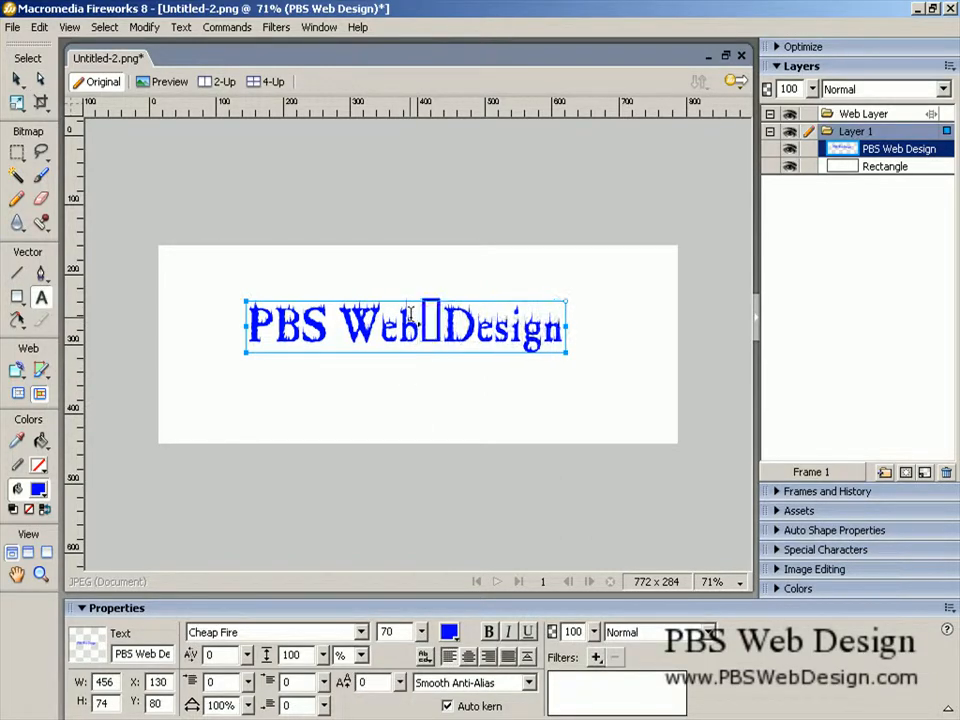
key("ctrl+z")
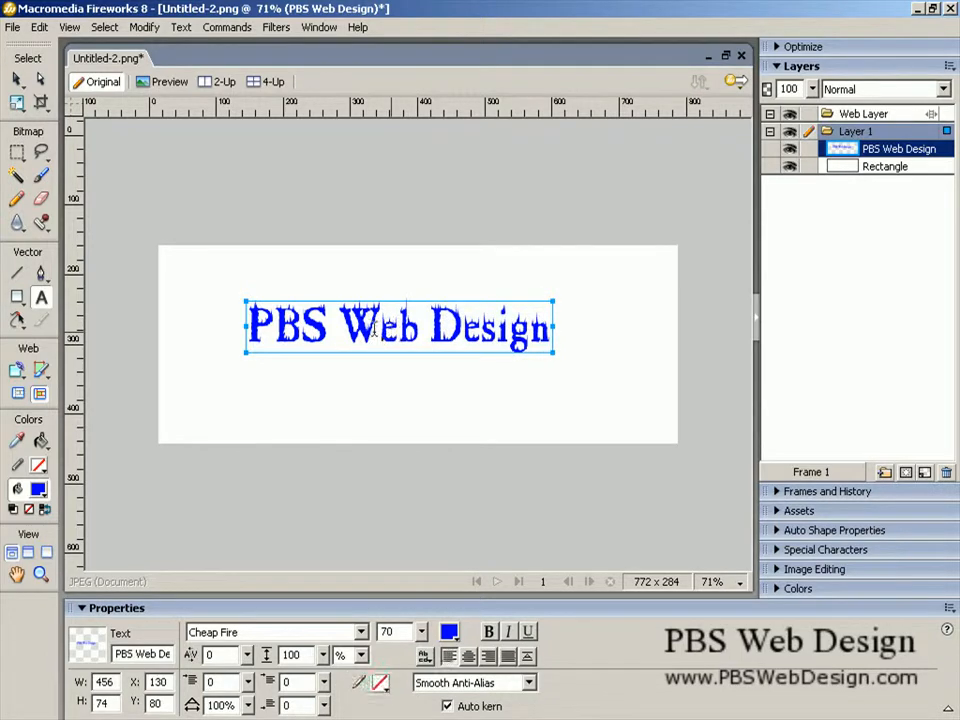
- Set the font size of the whole "PBS Web Design" text to 85
double_click(410, 325)
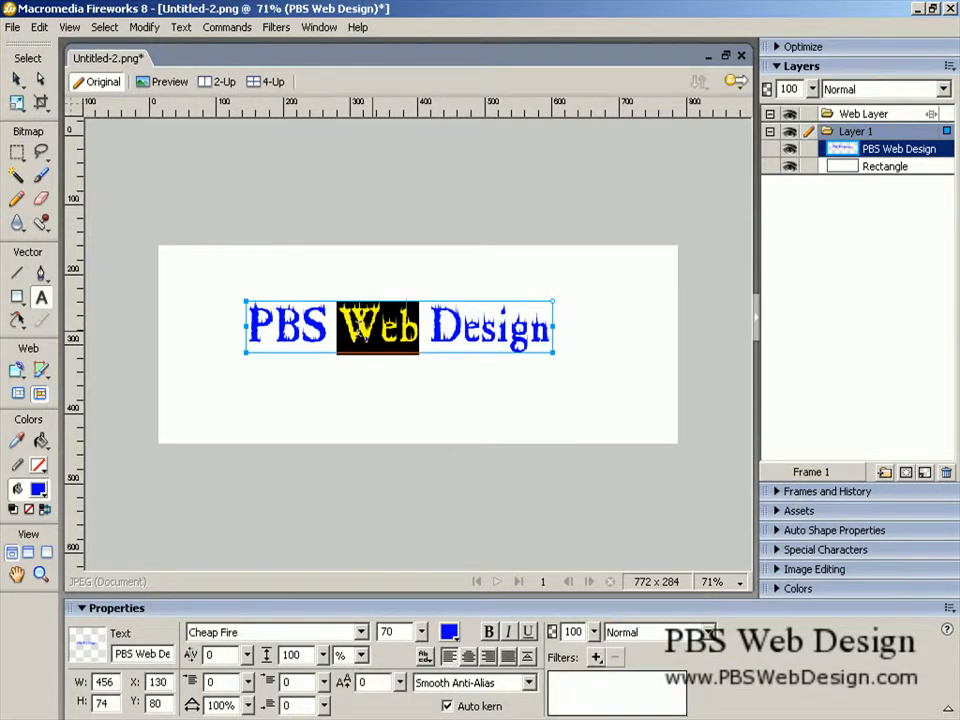
key("ctrl+a")
left_click(421, 632)
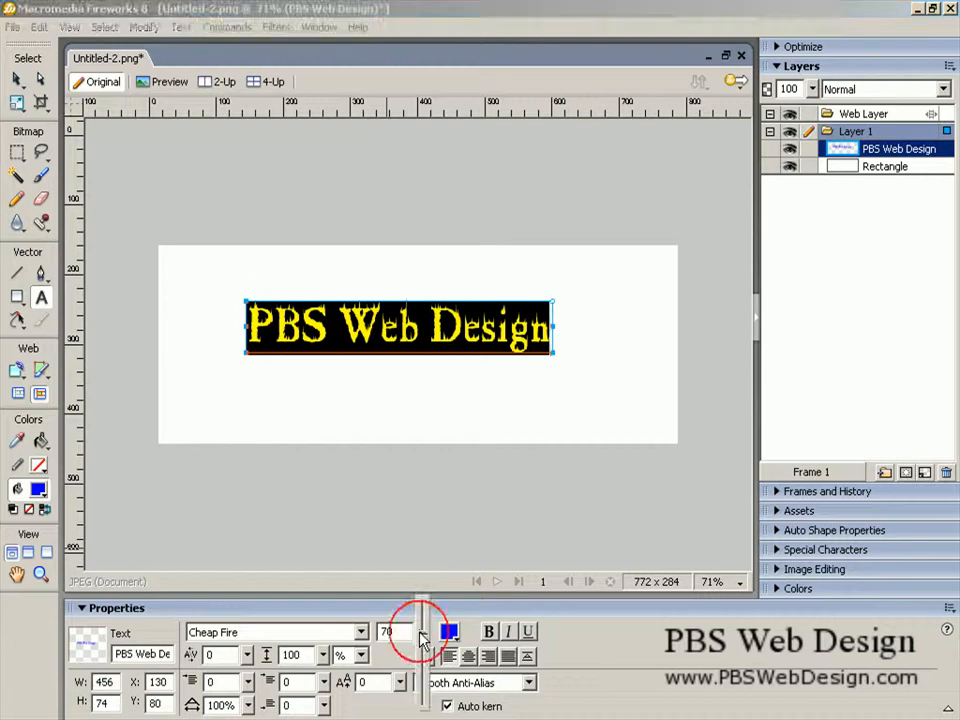
left_click_drag(421, 634, 423, 626)
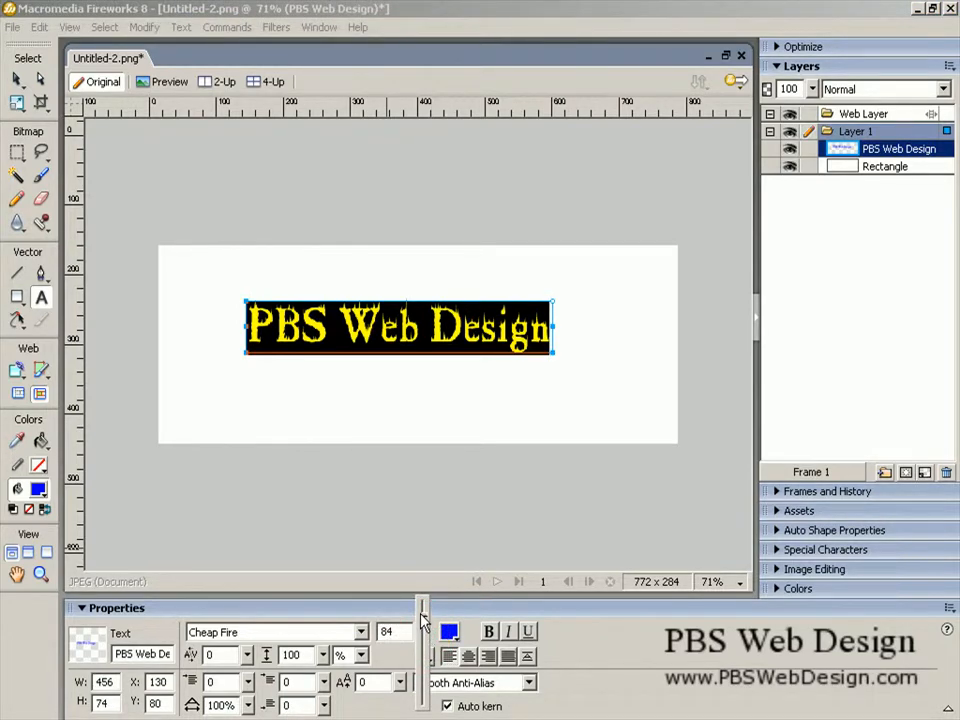
left_click(546, 510)
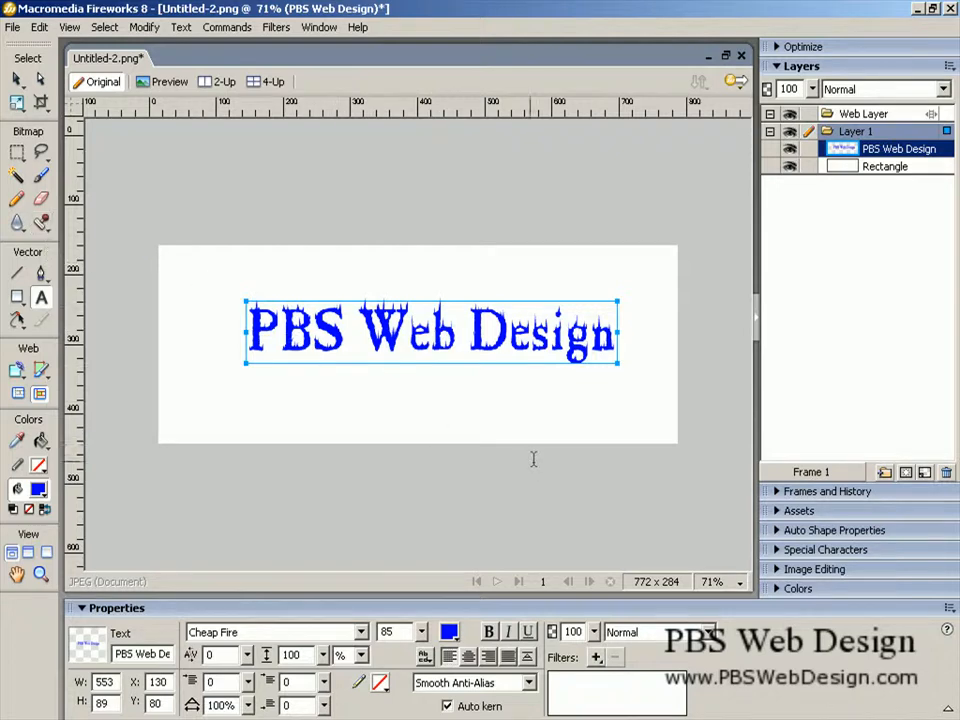
- Apply a Drop Shadow filter to the "PBS Web Design" text object
double_click(334, 337)
key("ctrl+a")
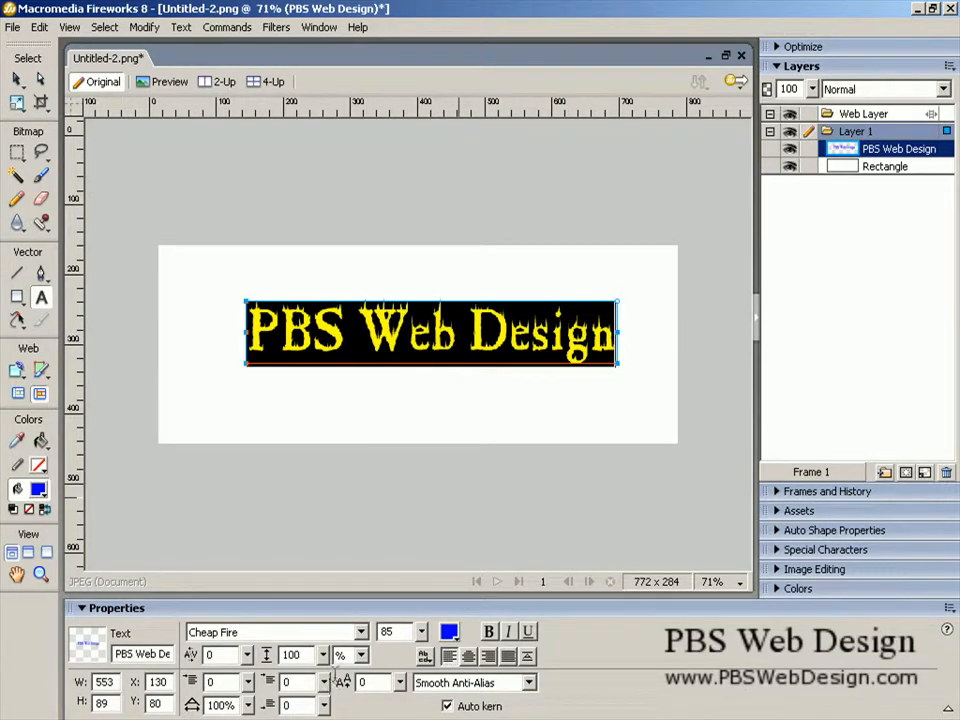
left_click(880, 150)
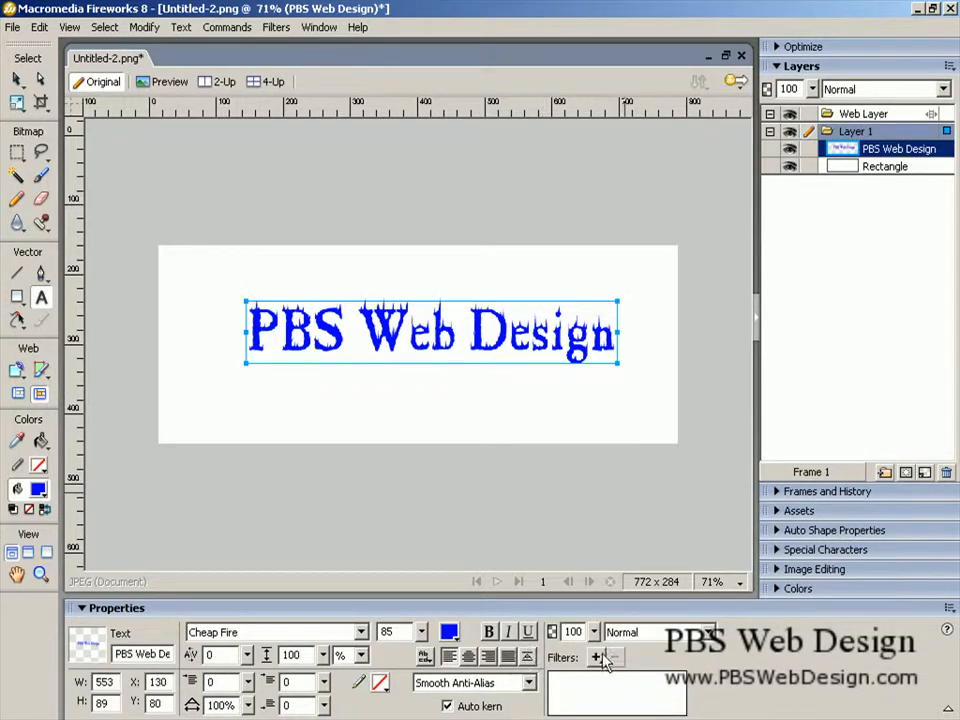
left_click(598, 658)
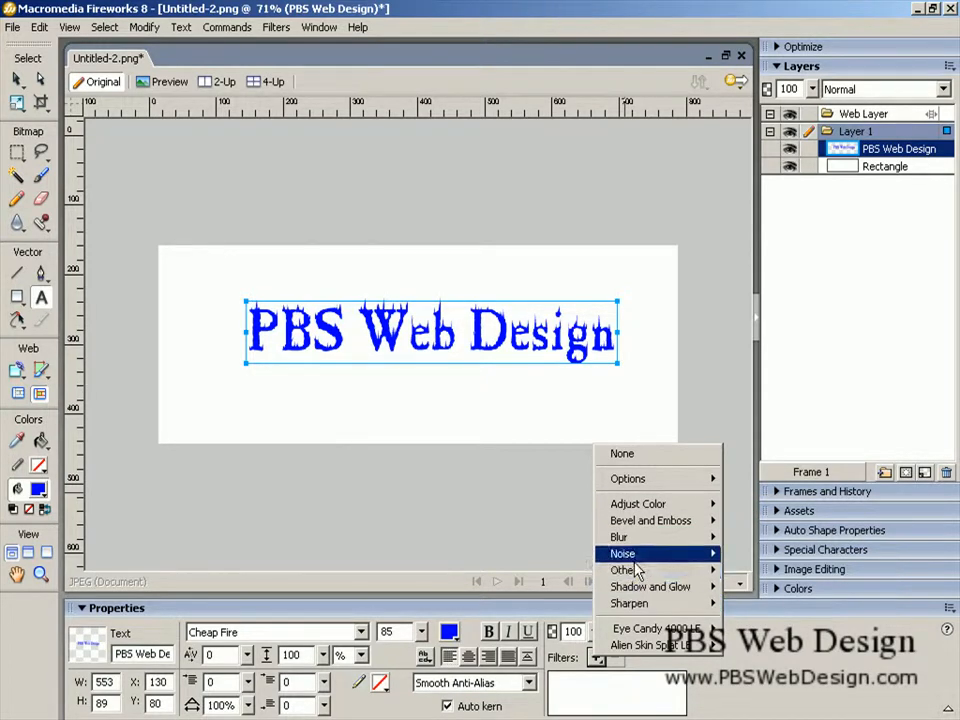
mouse_move(637, 591)
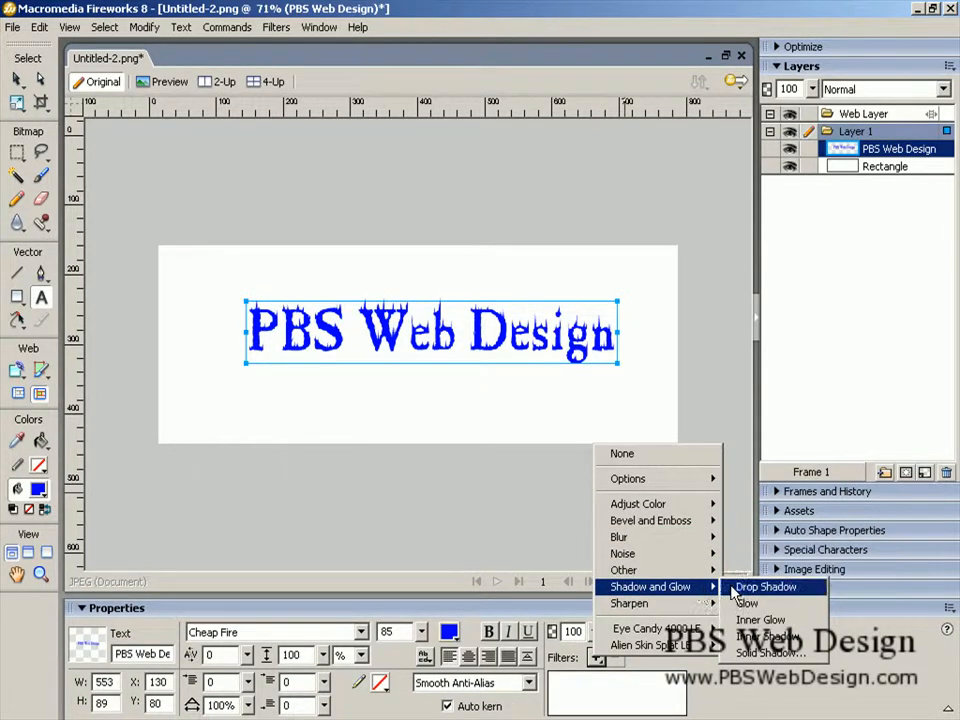
left_click(745, 588)
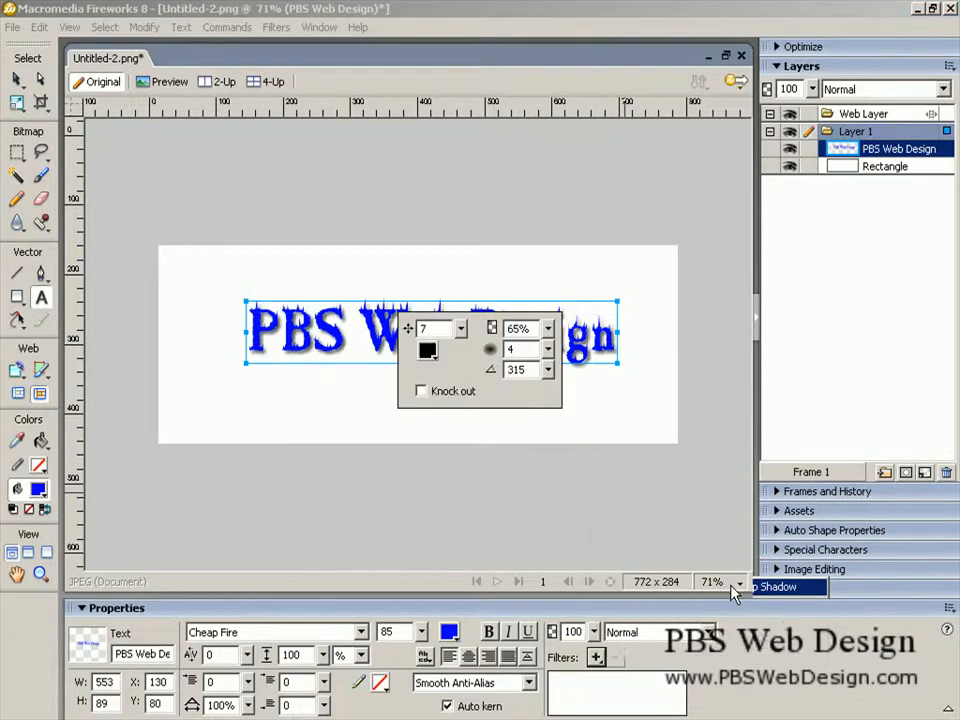
- Try a drop shadow softness of 6, and settle on a softness of 2
left_click(549, 352)
left_click_drag(548, 349, 549, 346)
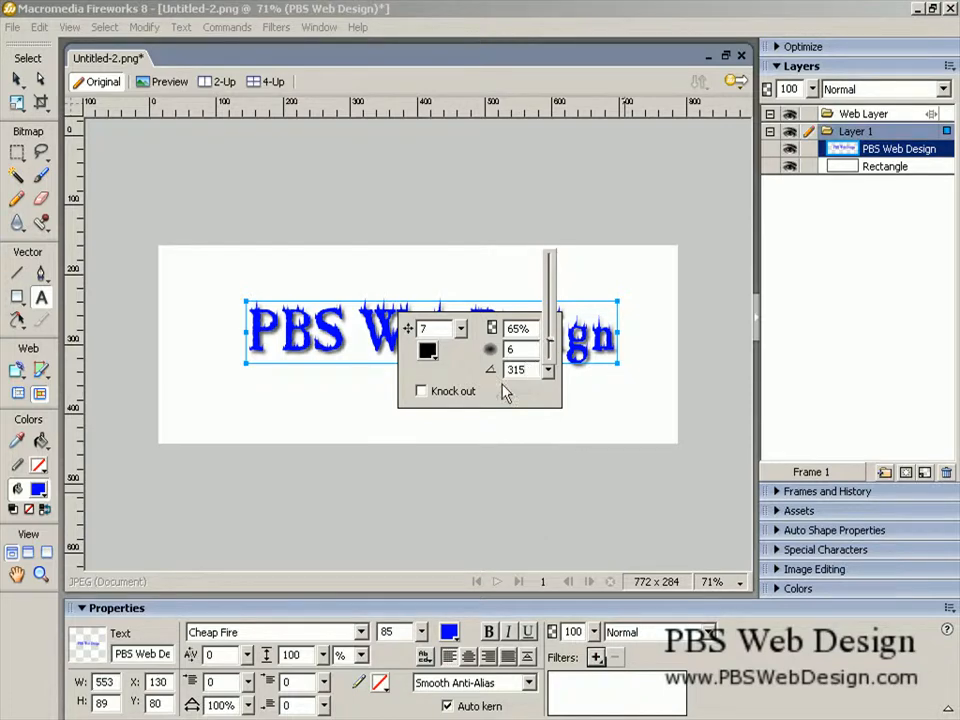
left_click(614, 436)
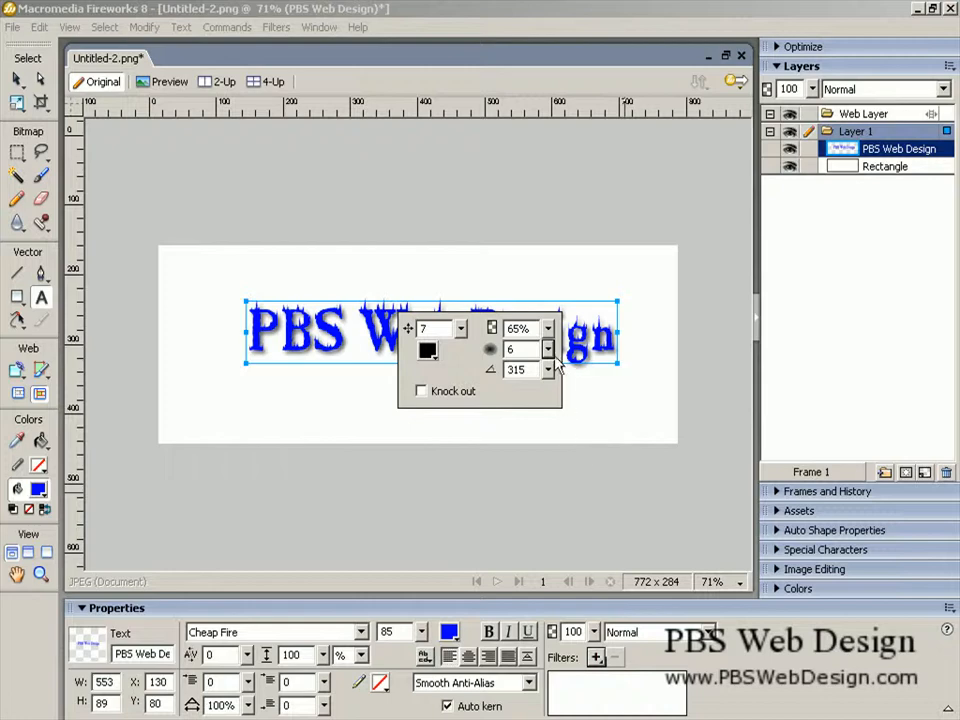
left_click_drag(548, 349, 549, 370)
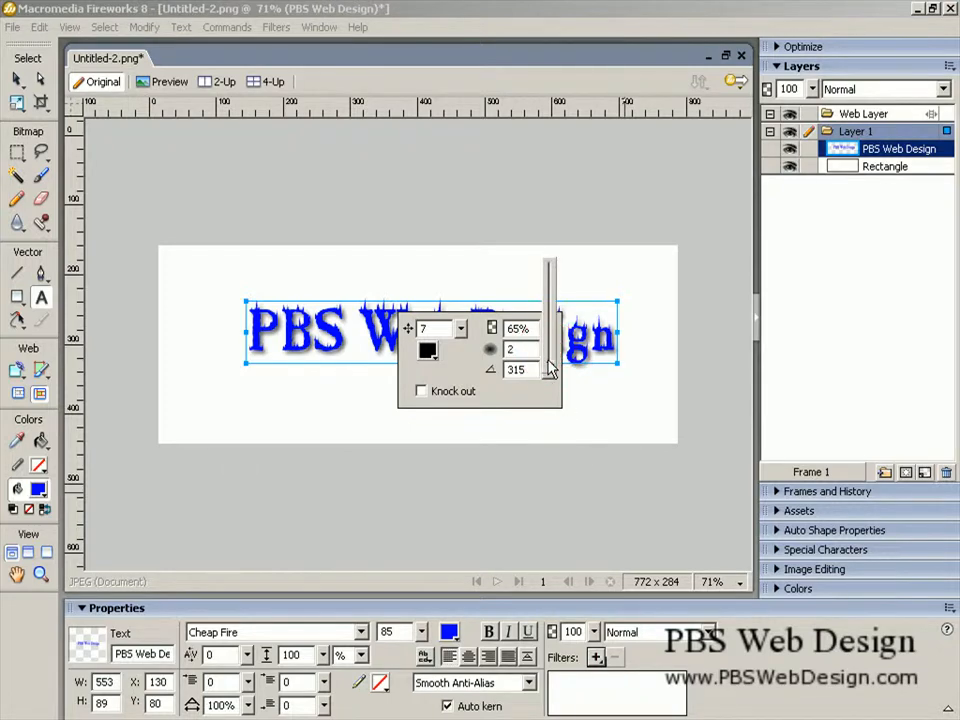
left_click(625, 462)
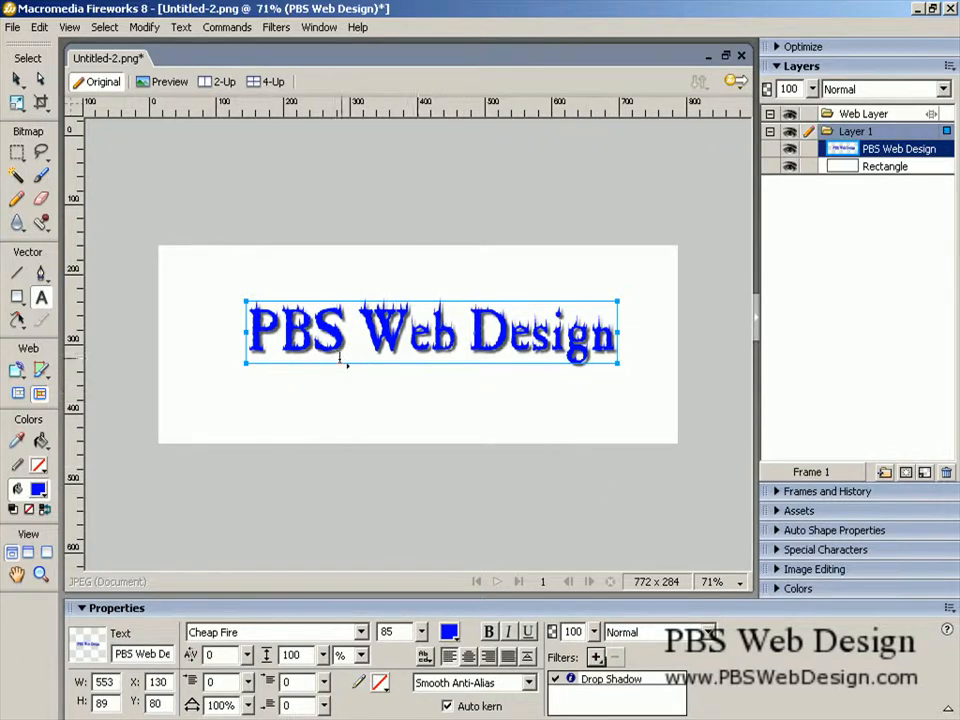
- Inspect the drop shadow up close, and switch off the text's Drop Shadow filter
key("ctrl+equal")
key("ctrl+equal")
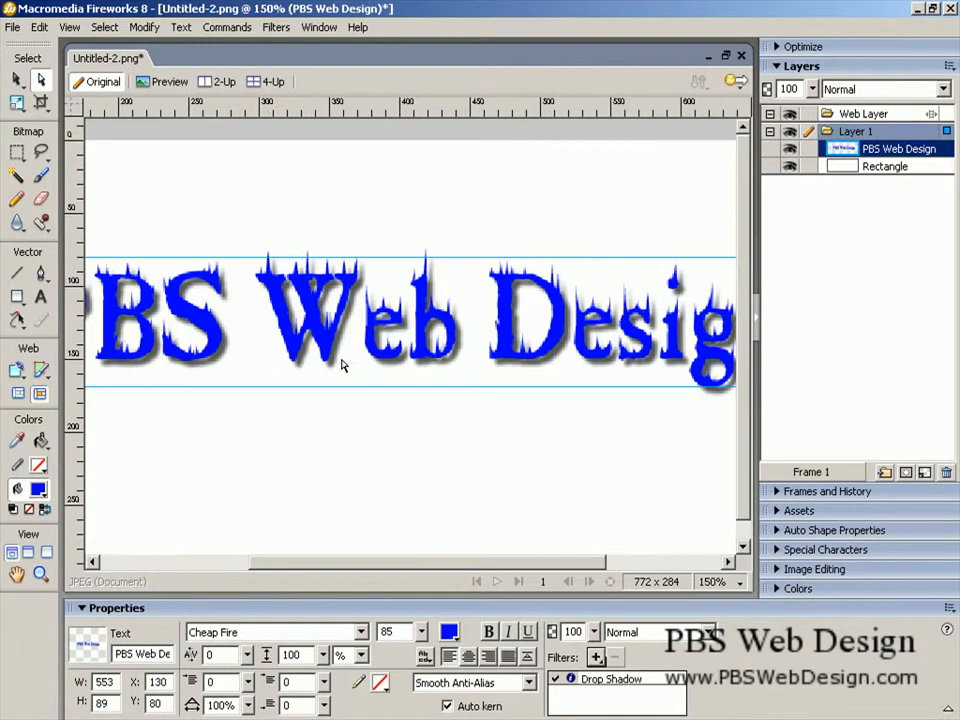
key("ctrl+minus")
key("t")
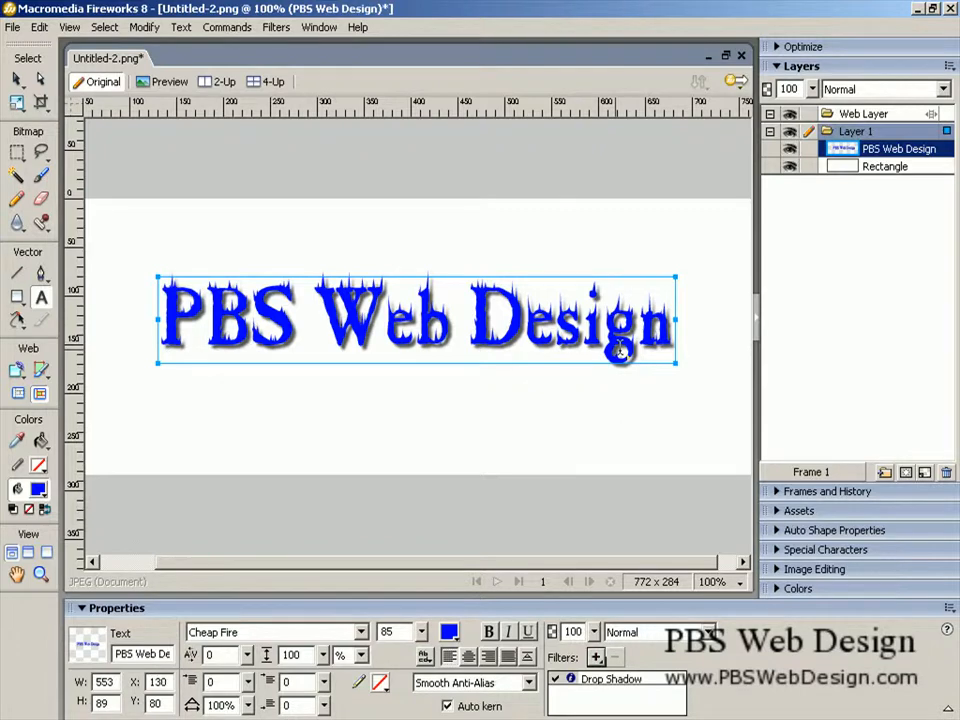
left_click(597, 657)
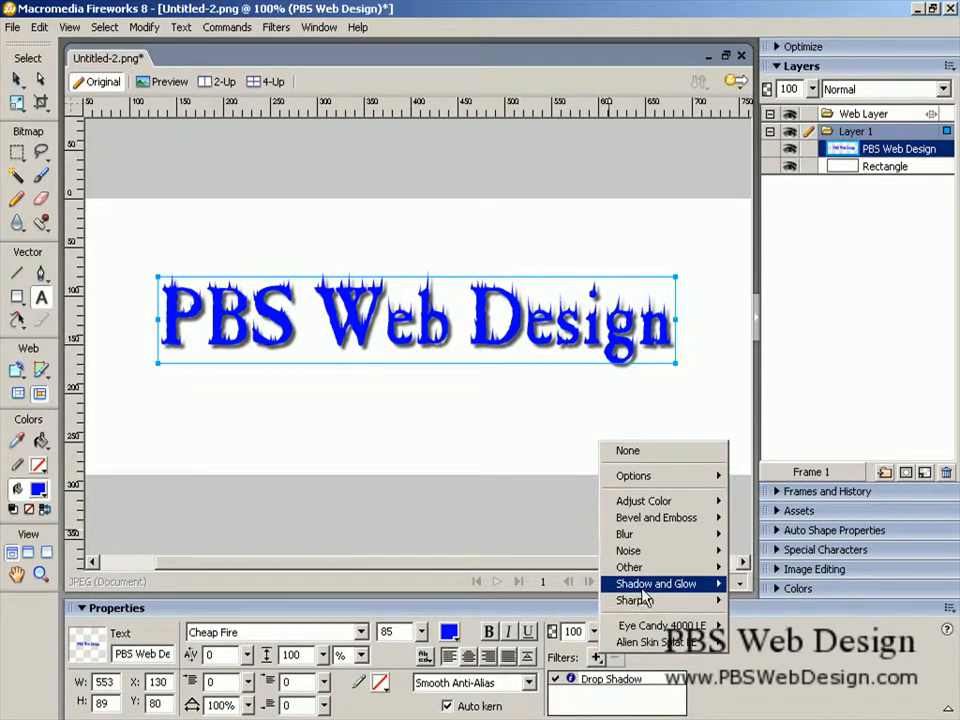
mouse_move(638, 586)
left_click(732, 703)
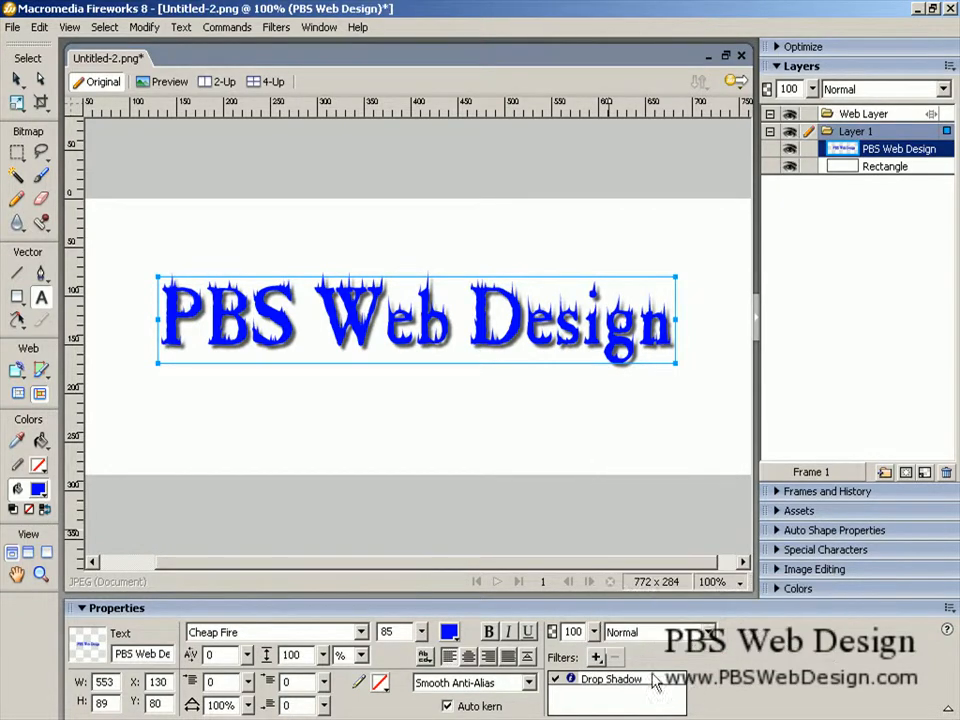
left_click(592, 679)
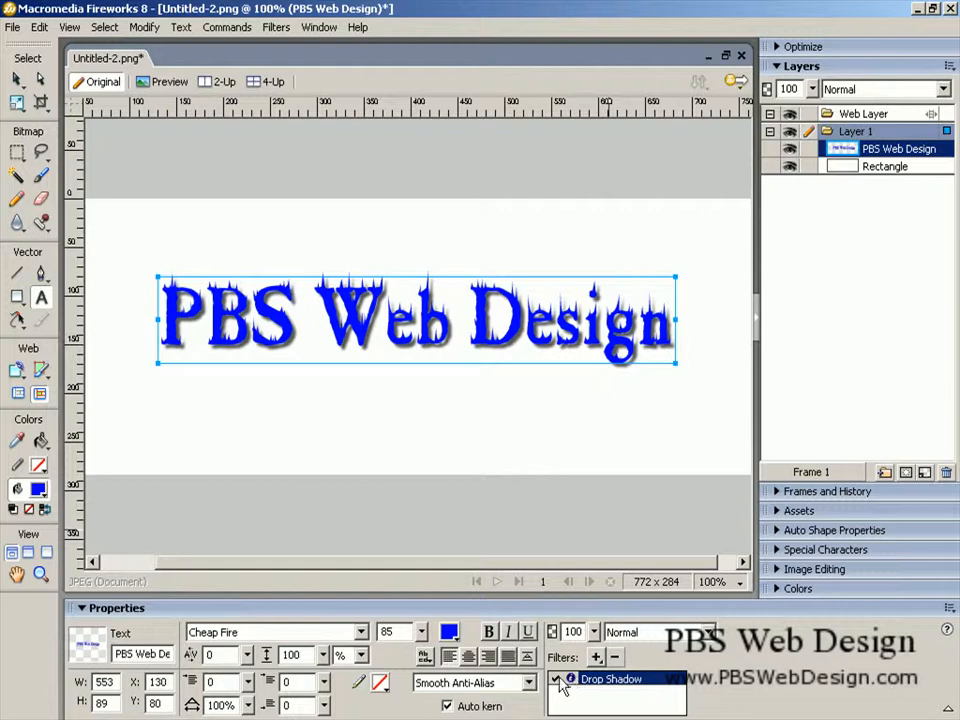
left_click(557, 680)
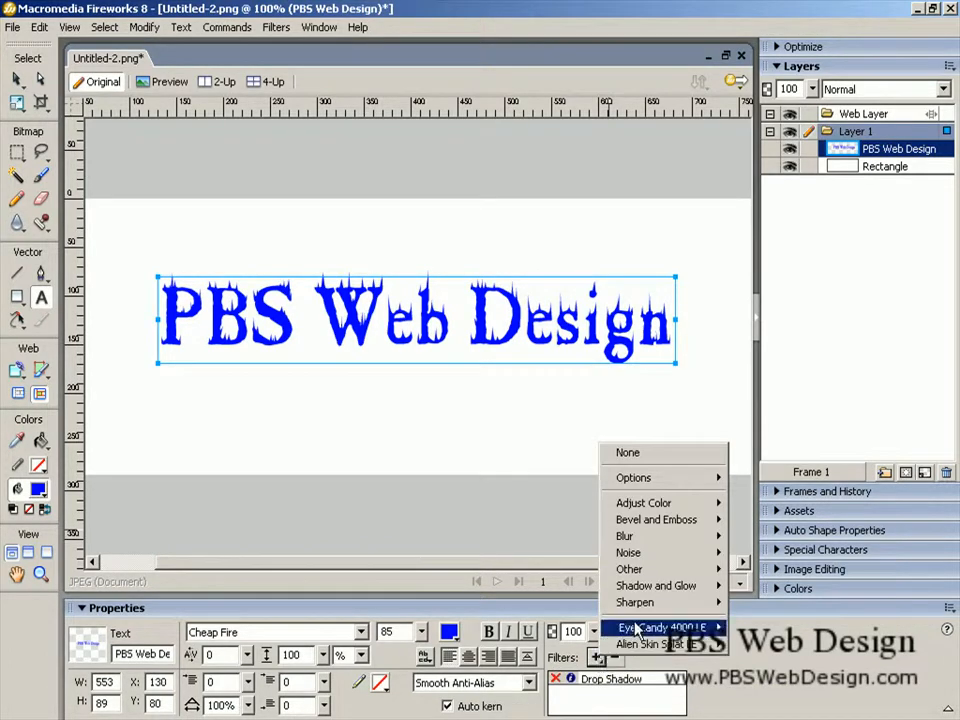
- Add a Glow filter to the text, try several glow colours and settle on orange
mouse_move(680, 586)
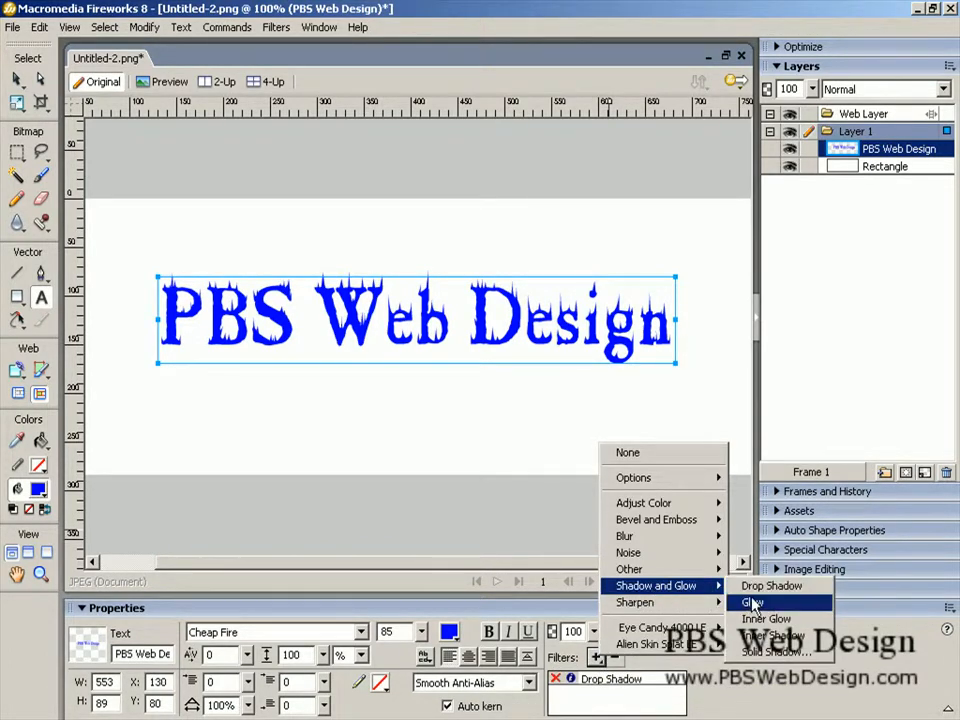
left_click(752, 602)
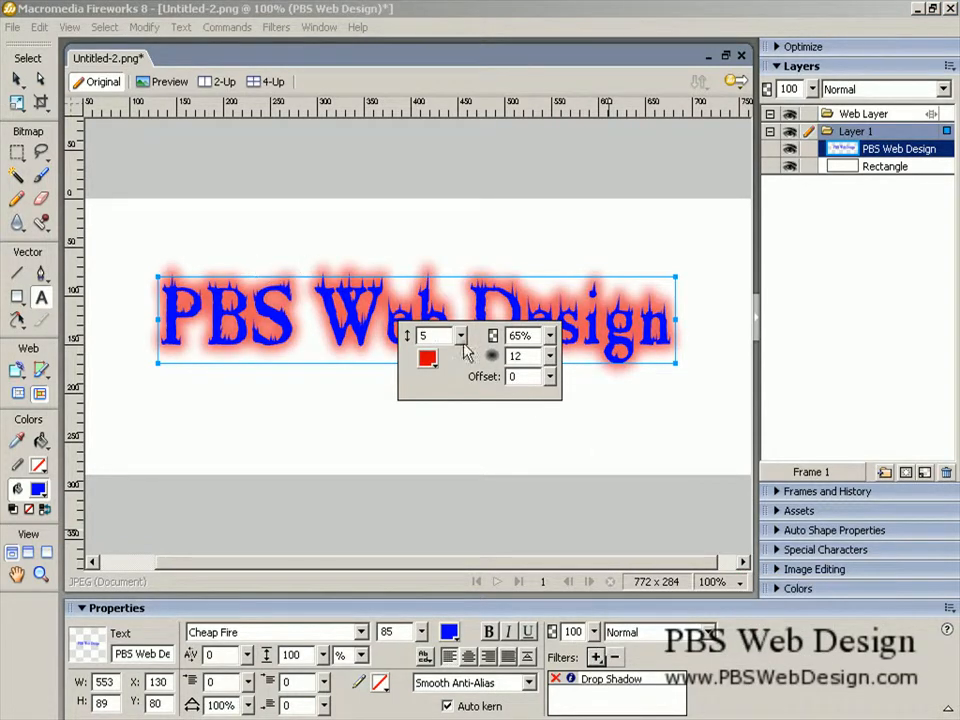
left_click(427, 359)
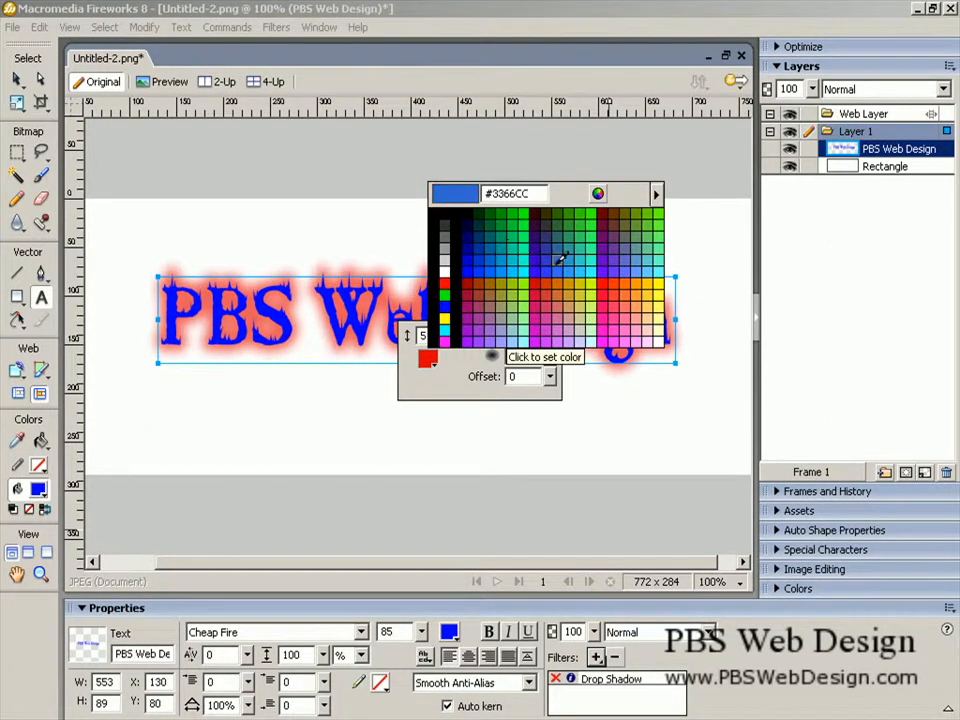
left_click(589, 282)
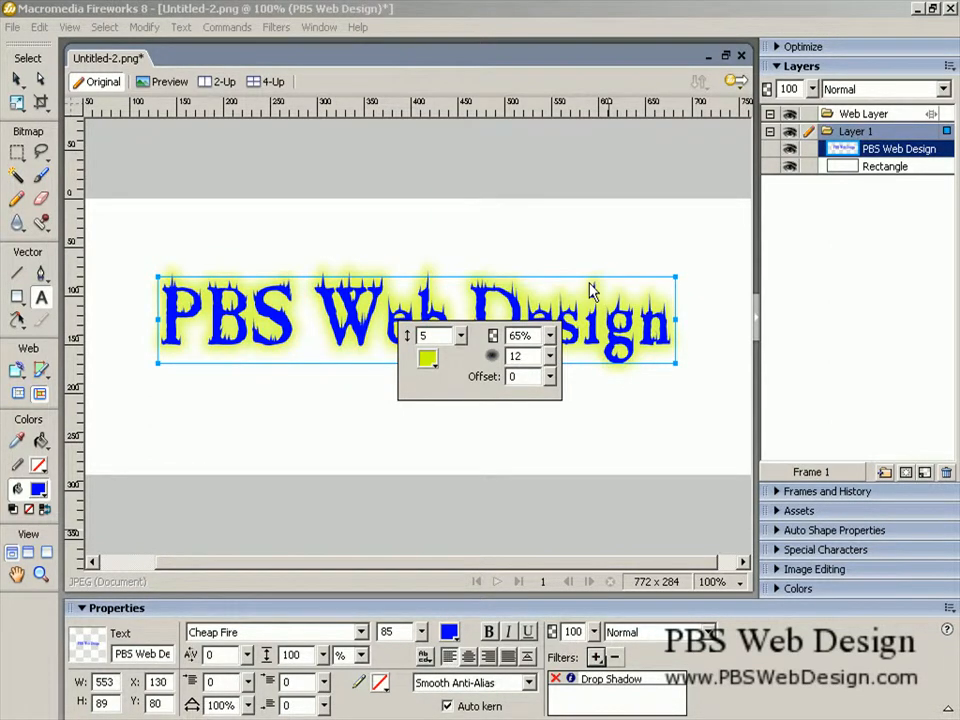
left_click(427, 359)
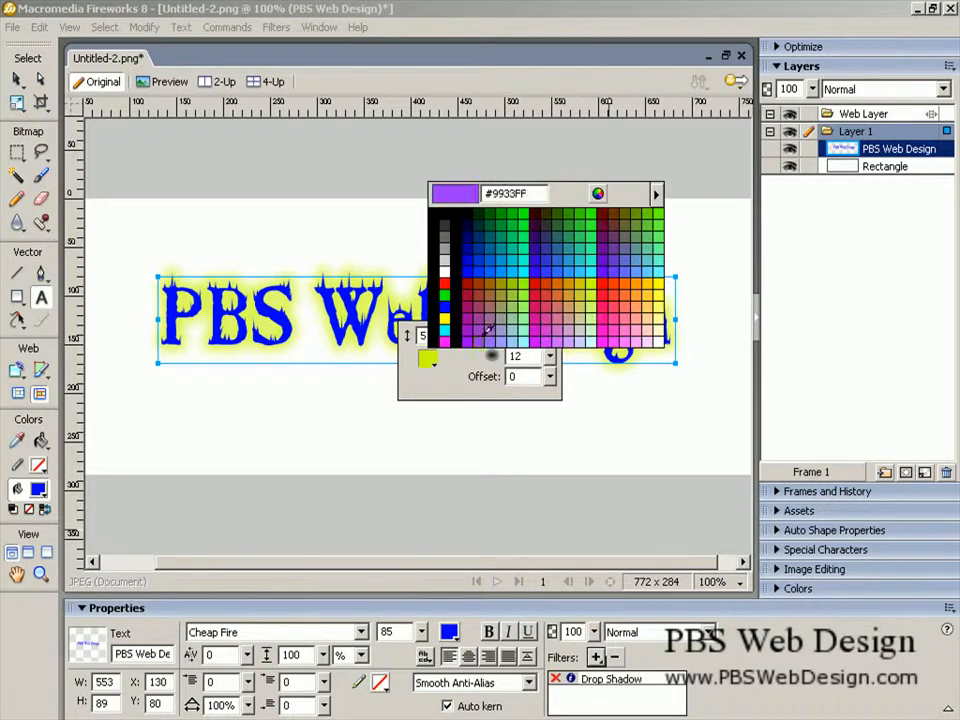
left_click(626, 284)
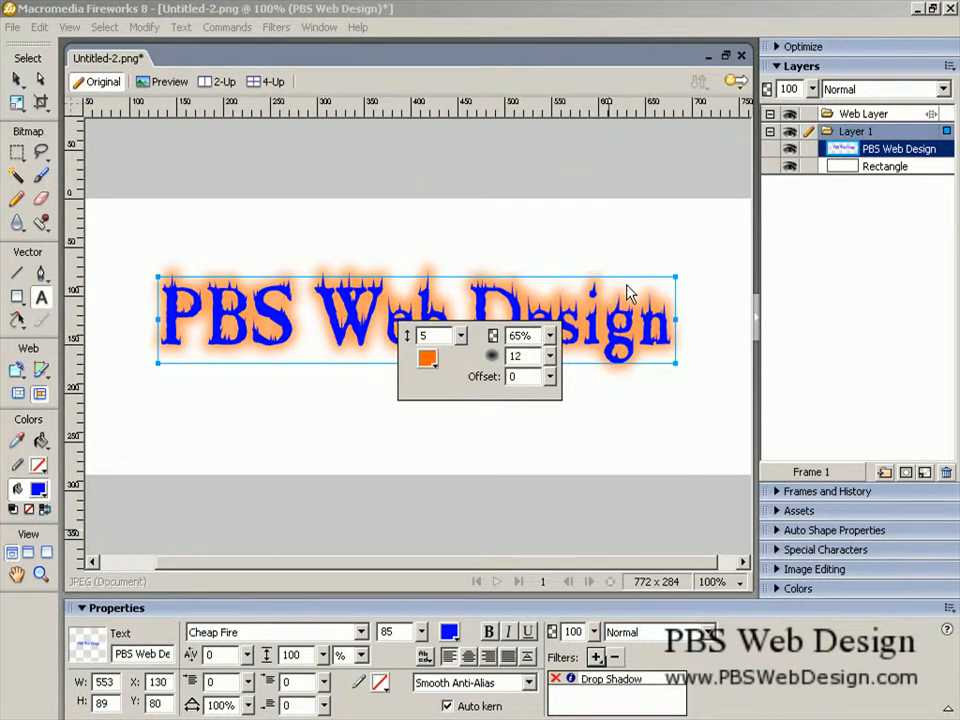
left_click(427, 359)
left_click(612, 292)
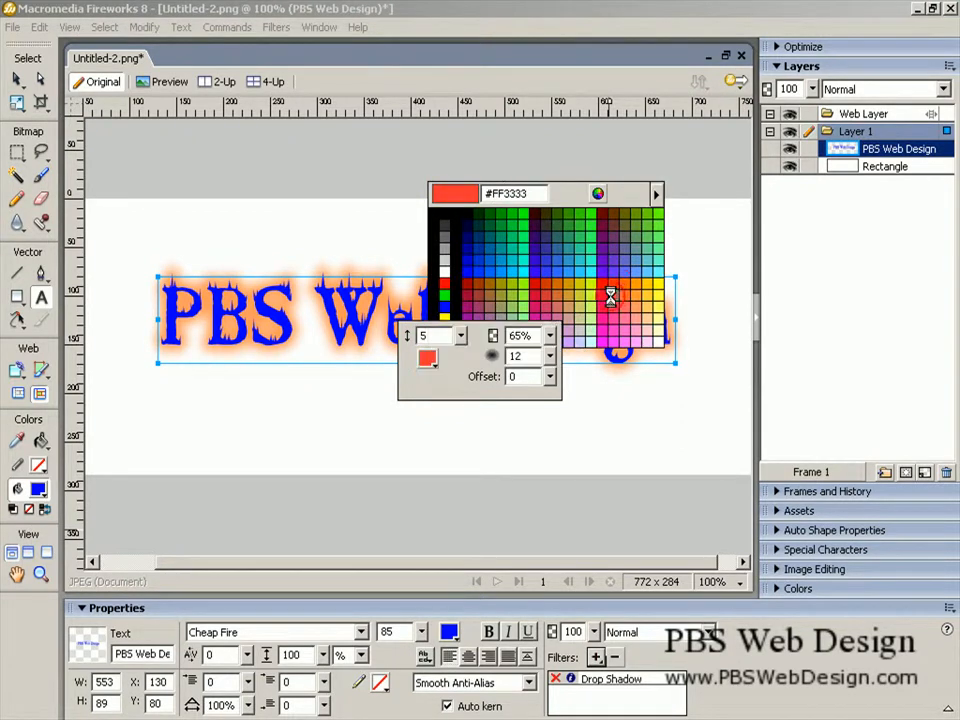
left_click(429, 361)
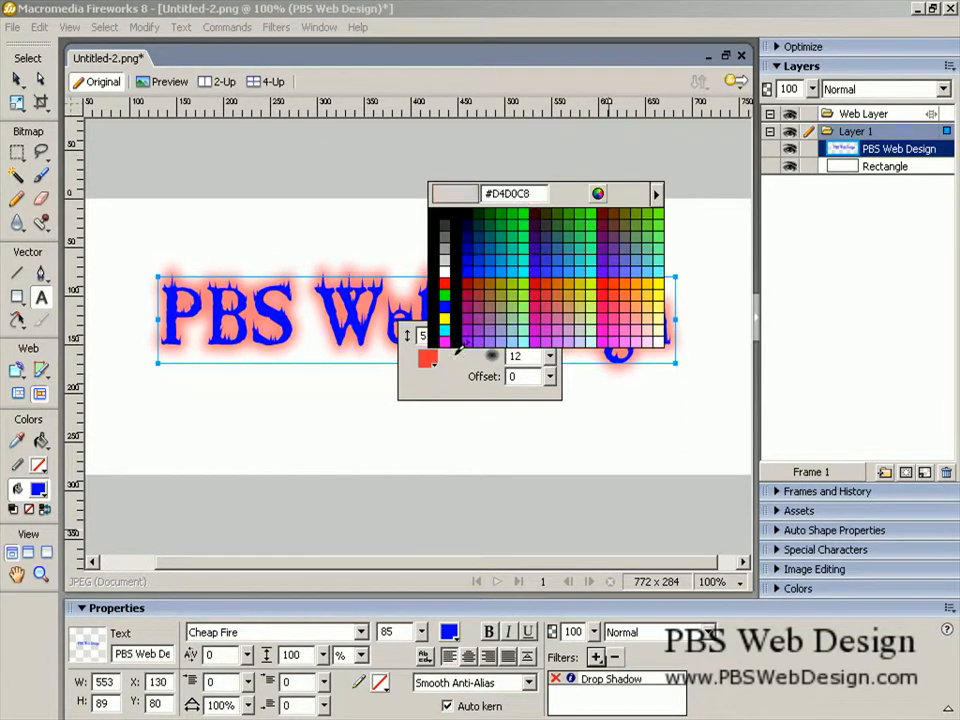
left_click(620, 287)
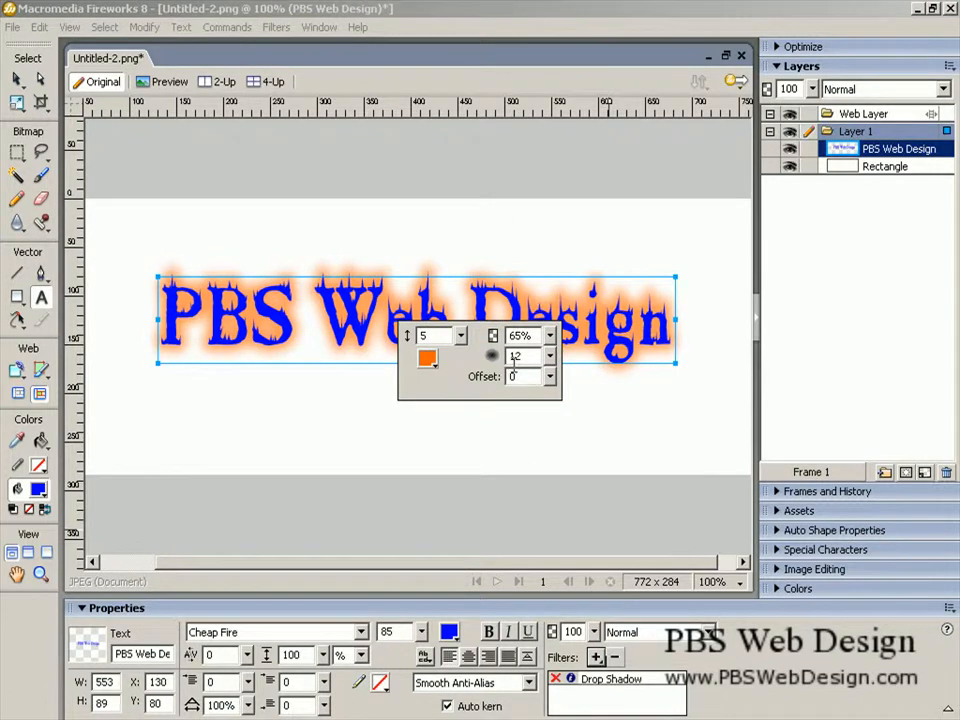
- Set the orange glow's softness to 4 and increase its opacity
left_click_drag(549, 360, 553, 393)
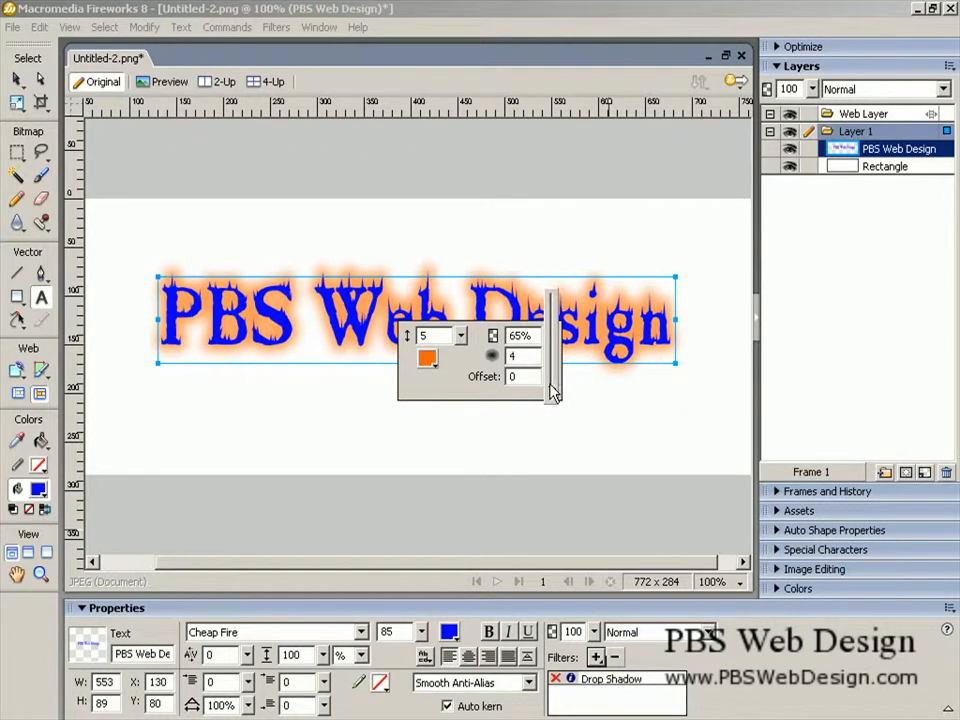
left_click(528, 336)
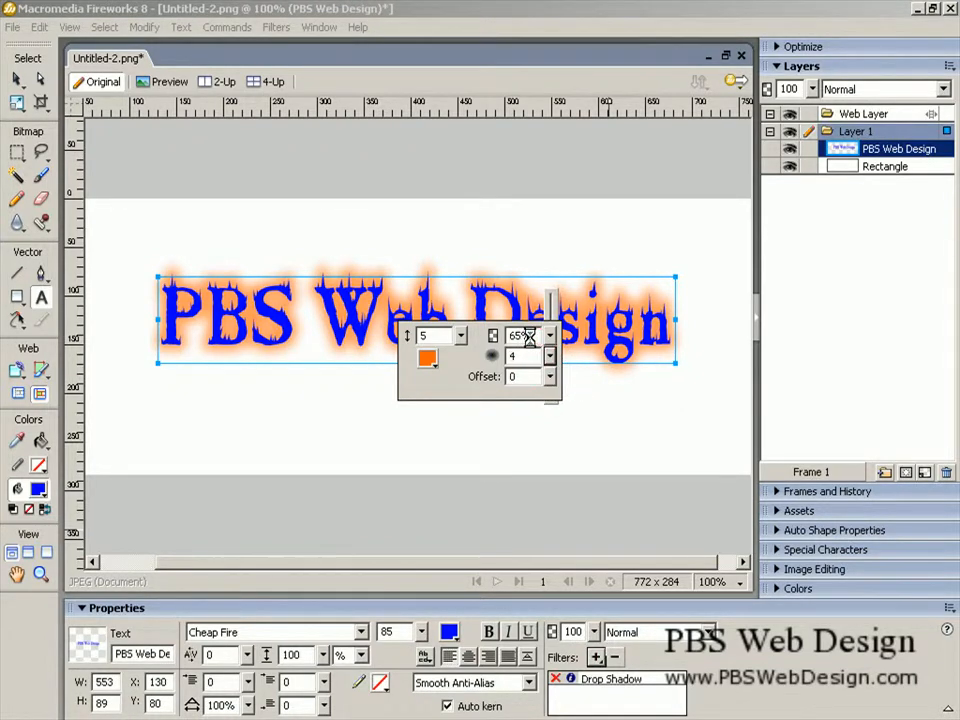
mouse_move(549, 336)
left_mouse_down()
mouse_move(555, 347)
mouse_move(551, 328)
mouse_move(549, 360)
mouse_move(551, 321)
left_mouse_up()
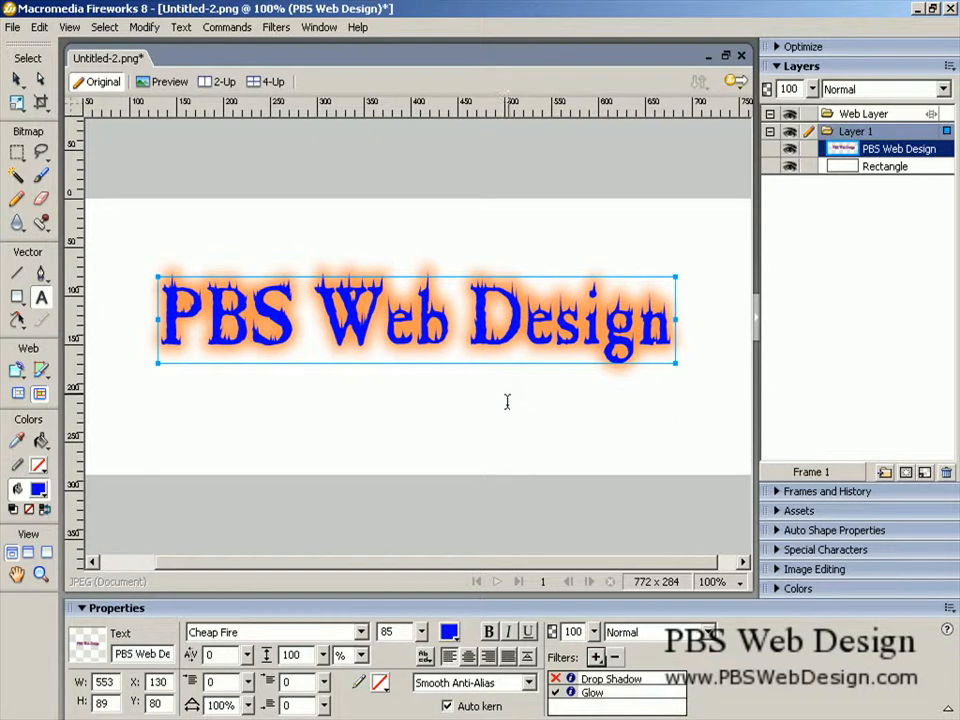
- Switch off the Glow filter and remove both the Drop Shadow and Glow filters from the text
left_click(557, 693)
left_click(597, 657)
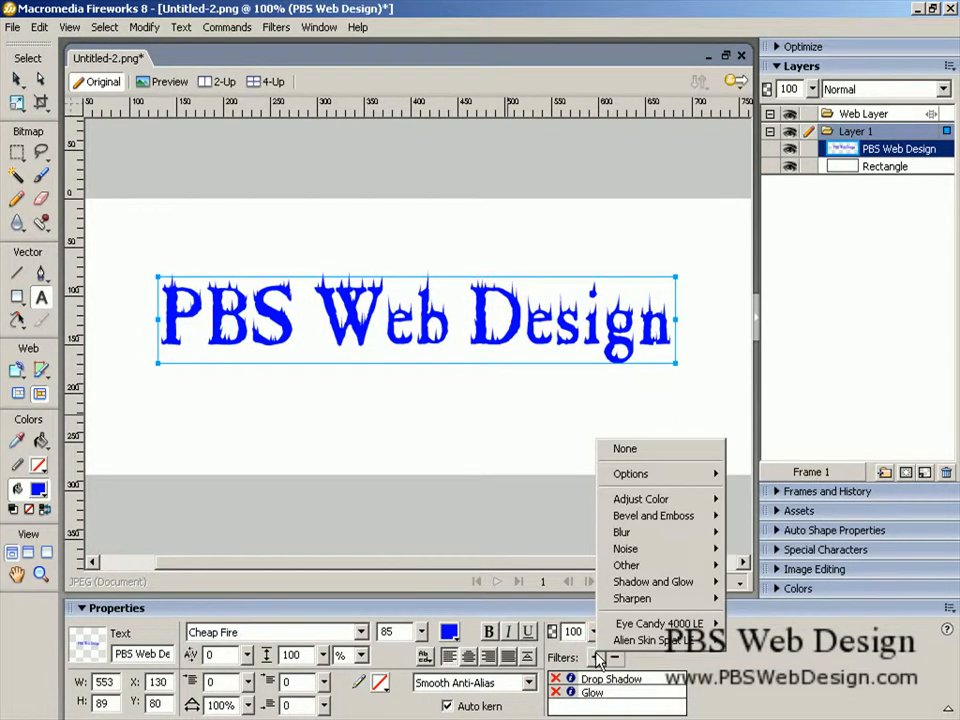
left_click(746, 668)
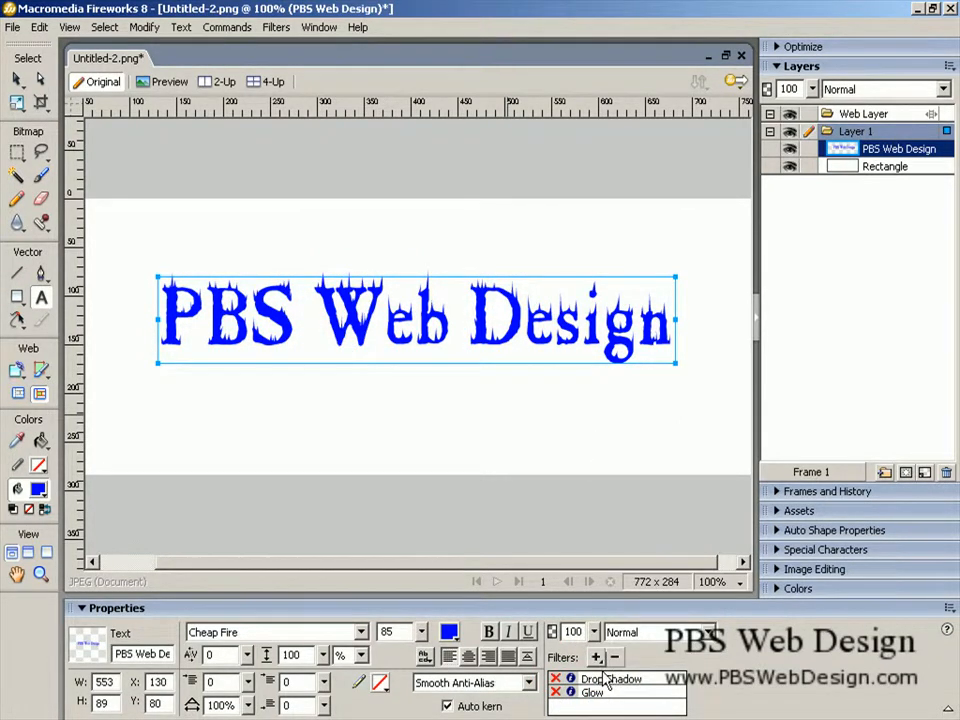
left_click(606, 680)
left_click(613, 657)
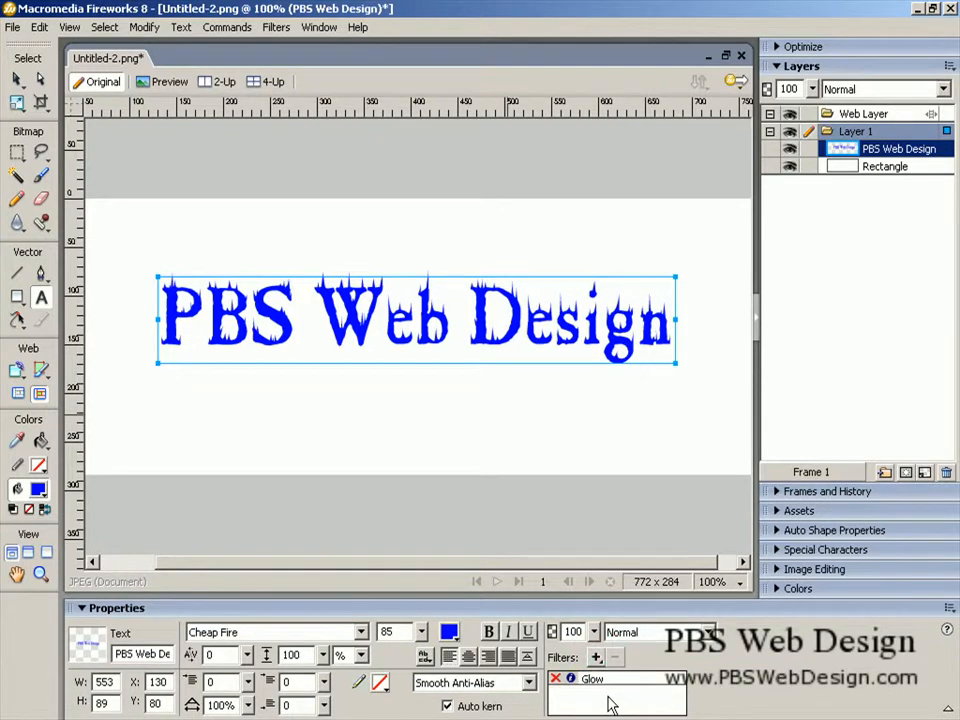
left_click(606, 680)
left_click(614, 657)
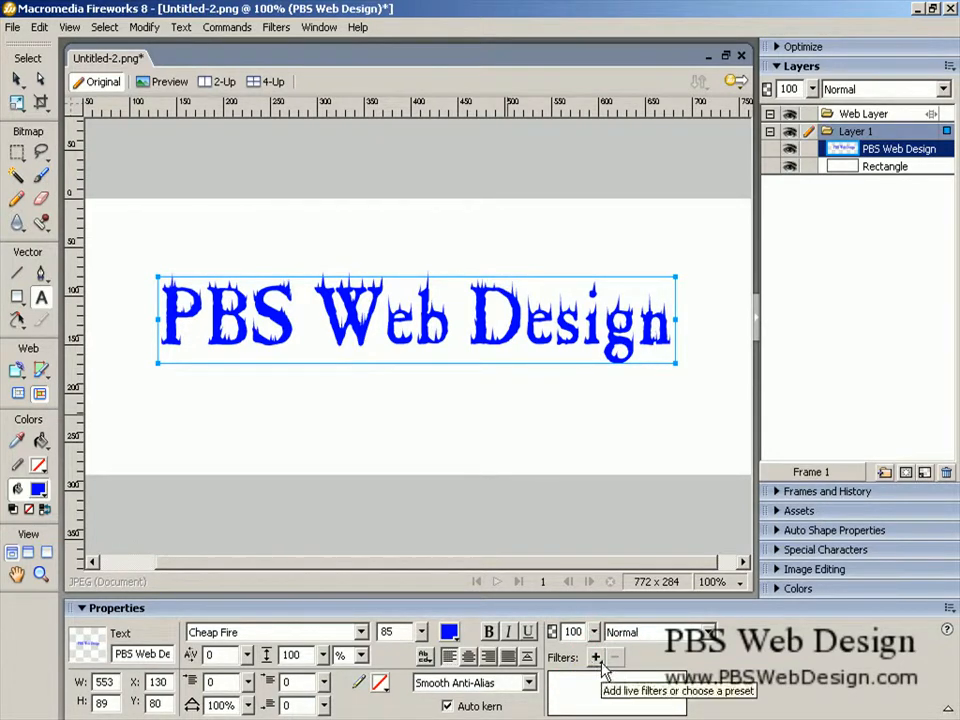
- Add an Inner Glow filter to the text, try orange and red as glow colours, and return to black
left_click(597, 659)
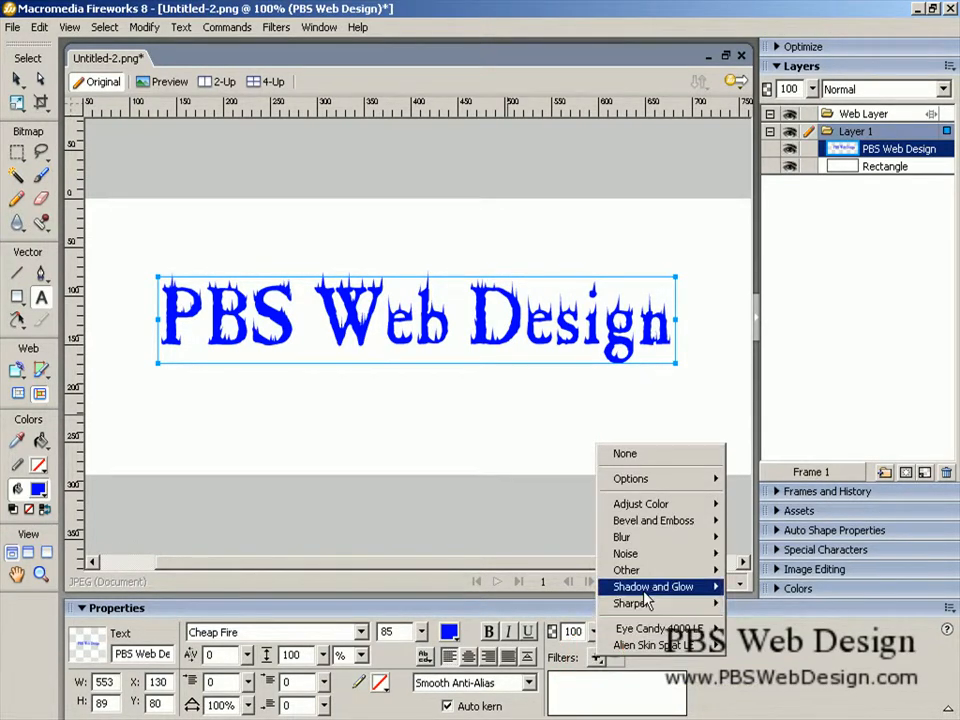
mouse_move(686, 595)
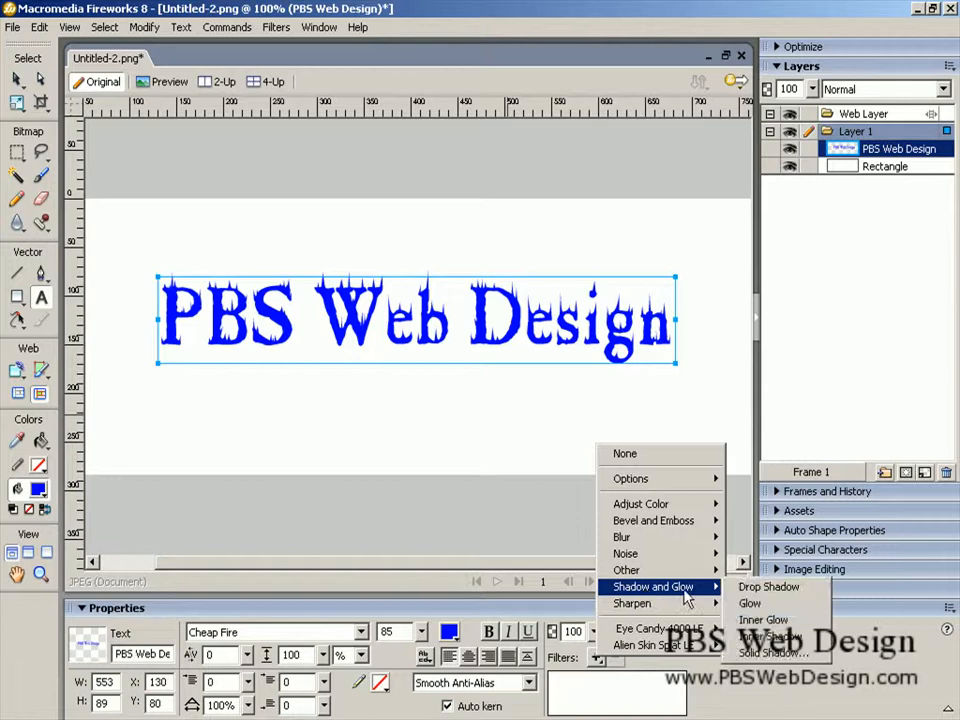
left_click(746, 620)
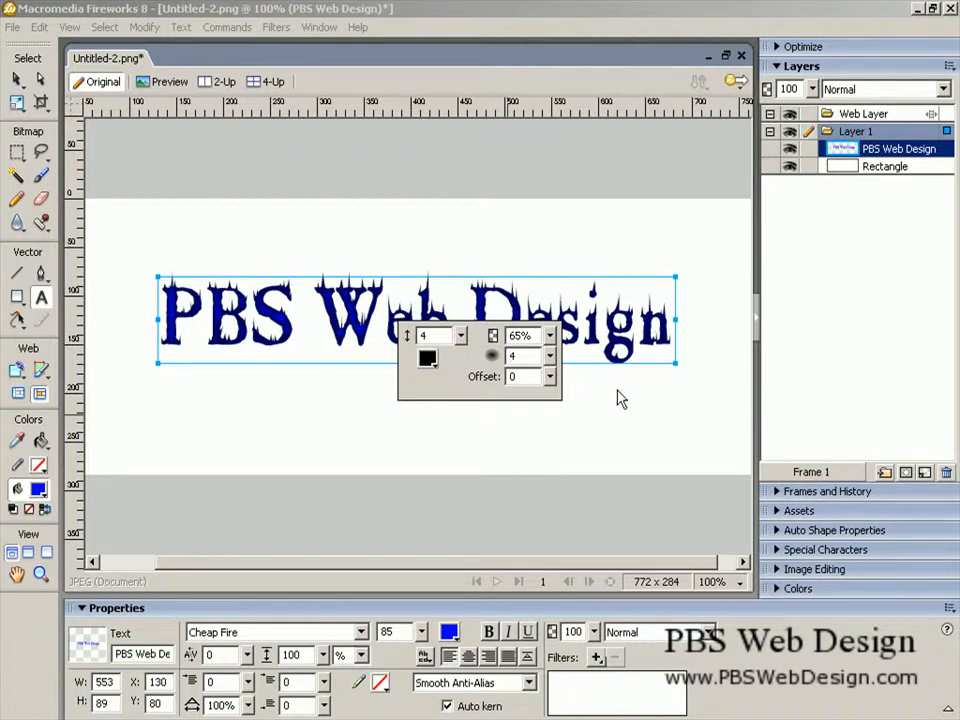
left_click(427, 358)
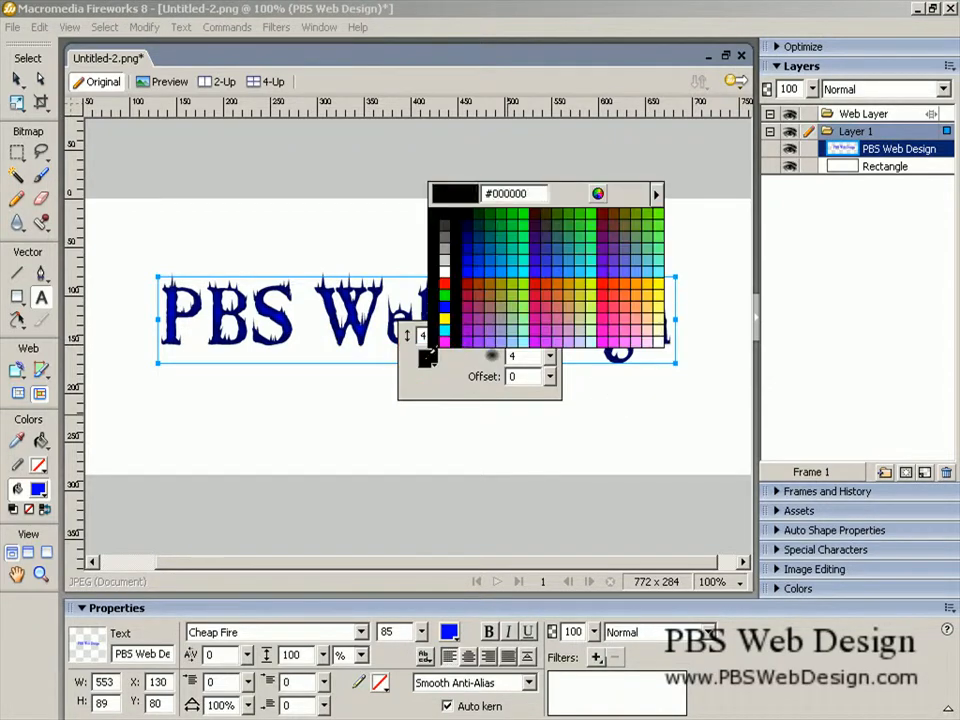
left_click(620, 285)
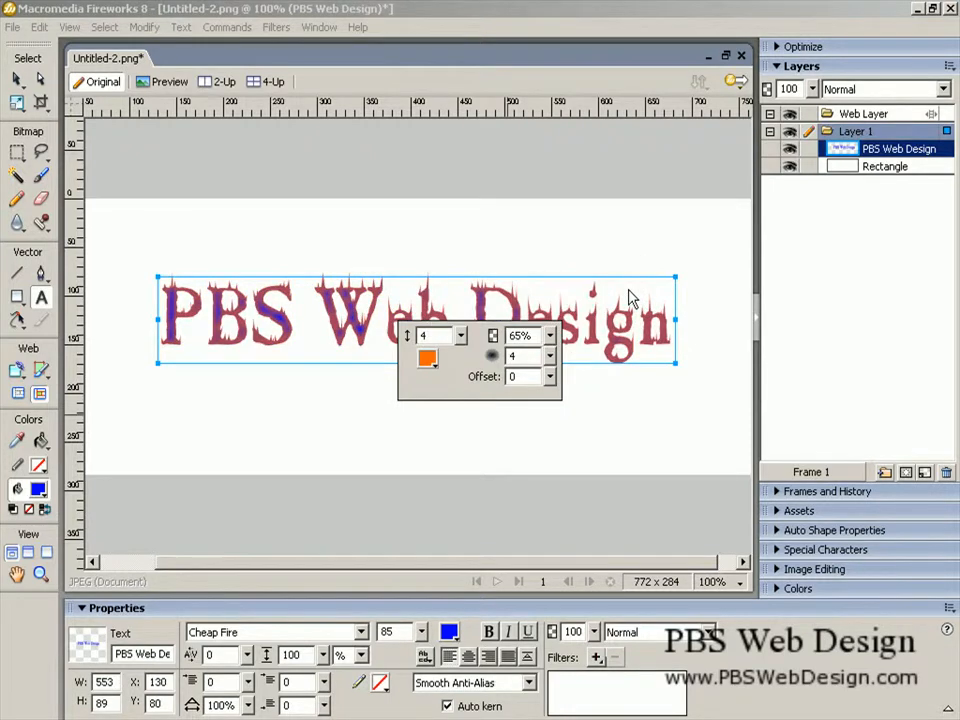
left_click(427, 358)
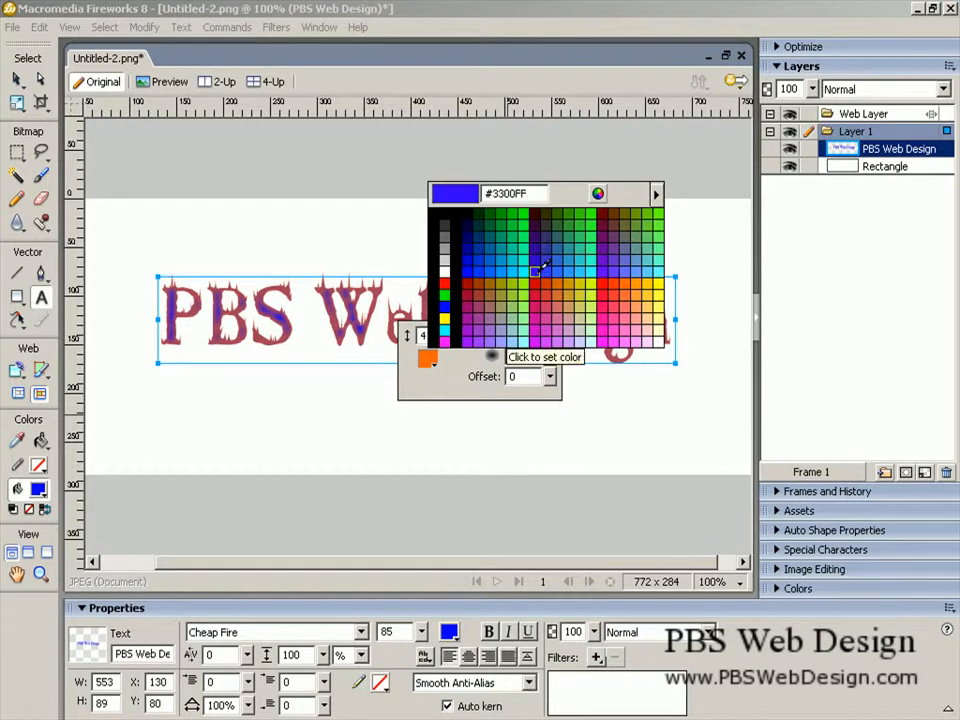
left_click(534, 283)
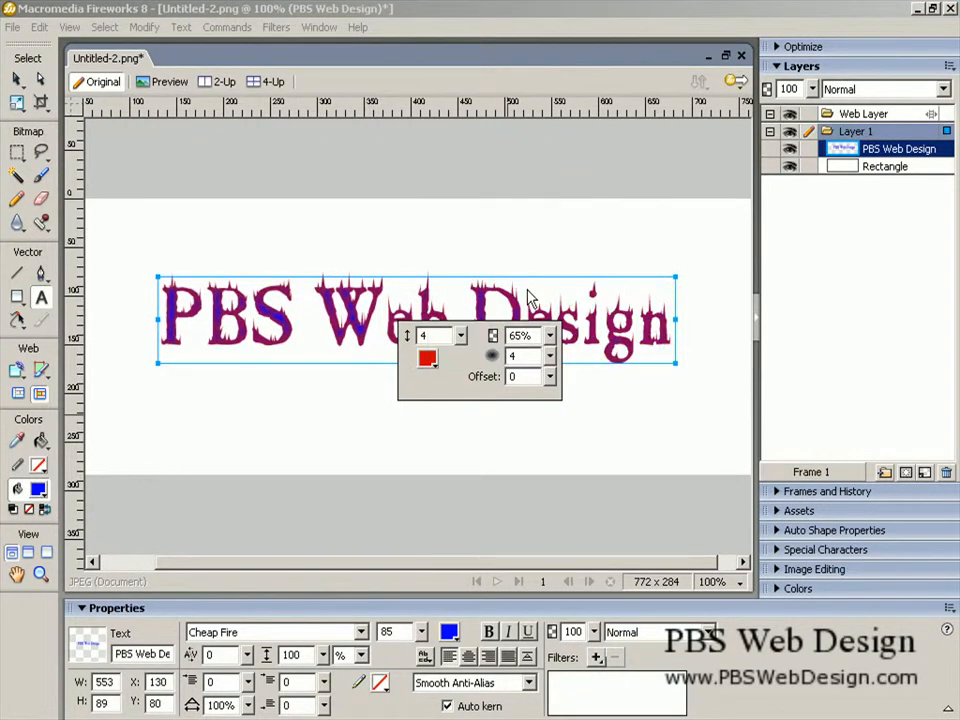
left_click(427, 358)
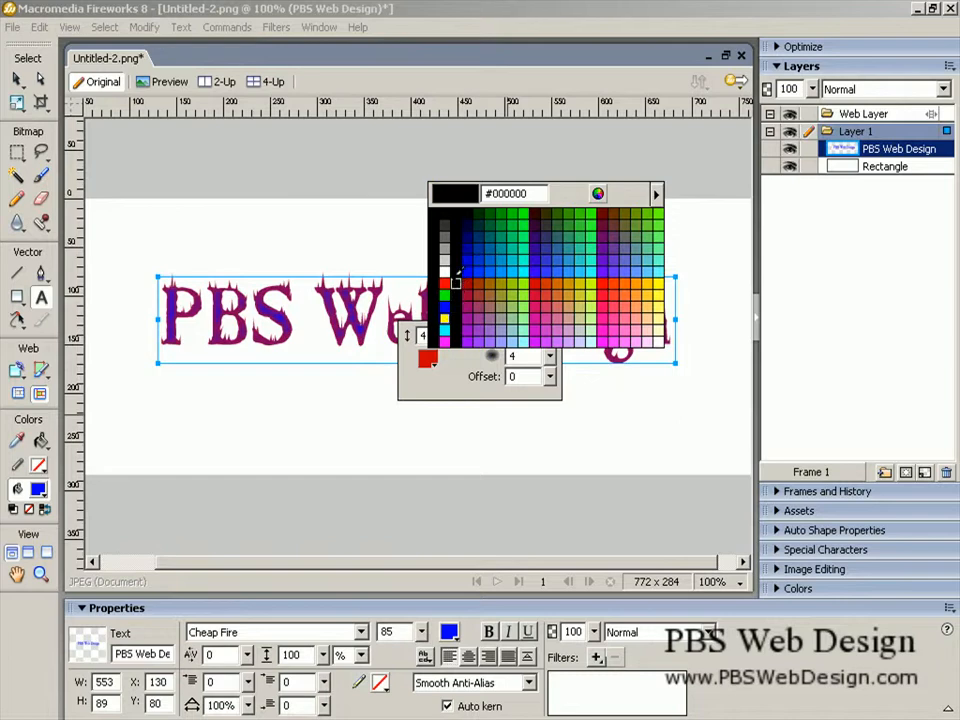
left_click(452, 220)
left_click(608, 400)
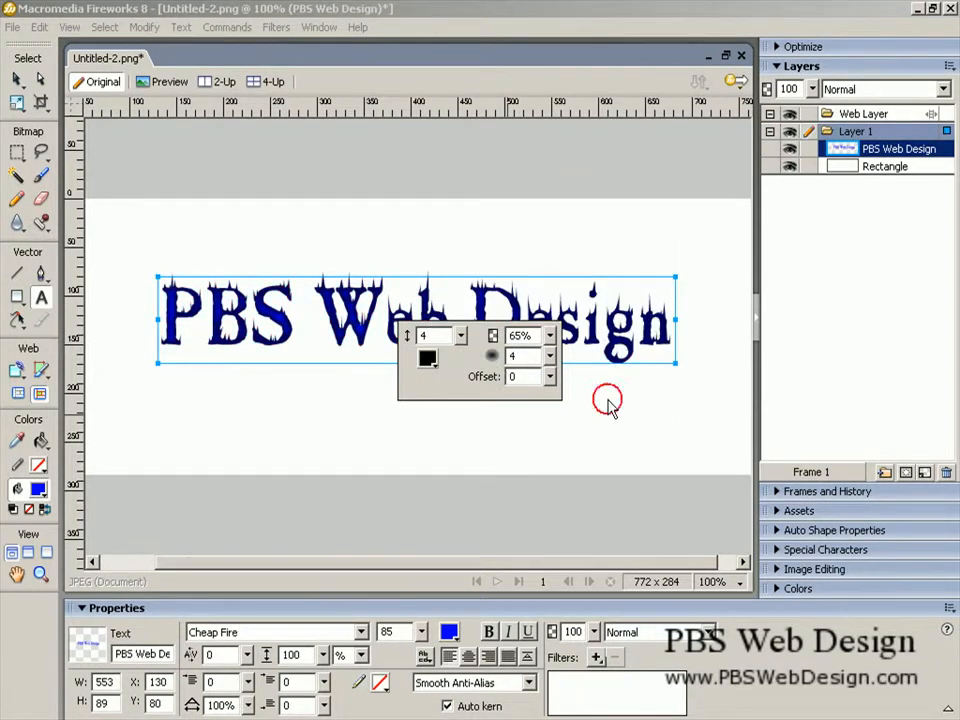
- Inspect the text's inner glow up close, and add a Drop Shadow filter with default settings
key("ctrl+equal")
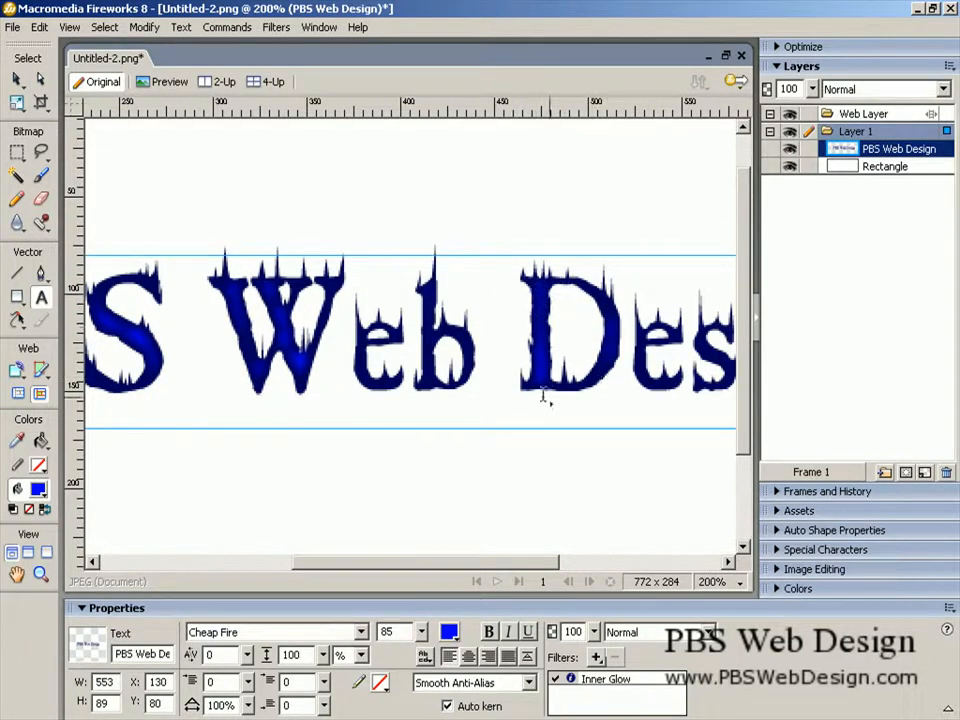
key("ctrl+minus")
key("ctrl+minus")
key("t")
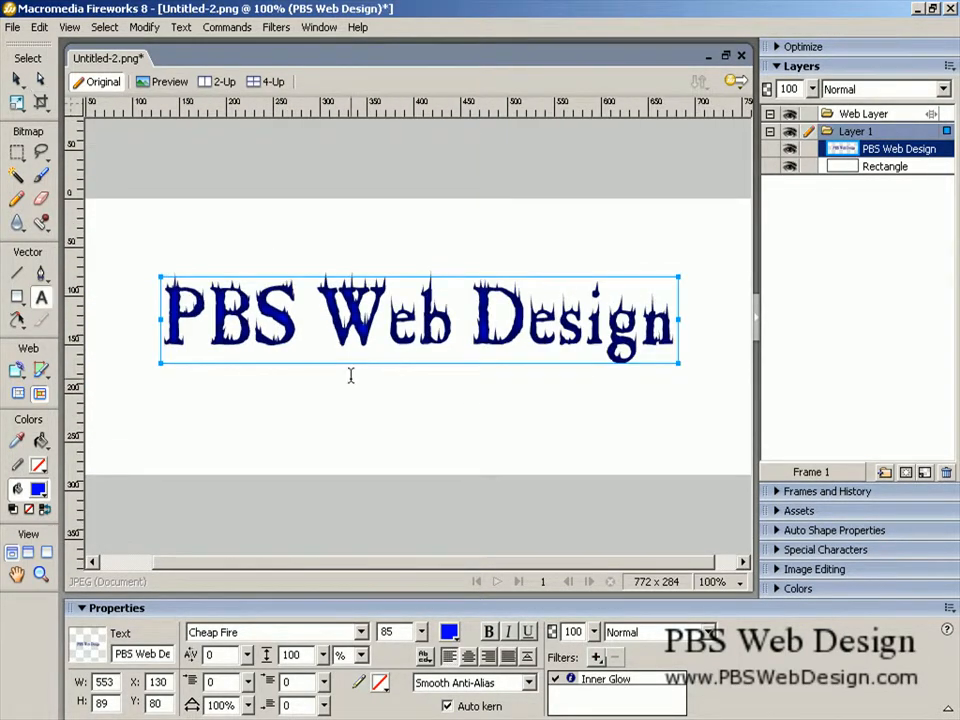
left_click(596, 657)
mouse_move(650, 590)
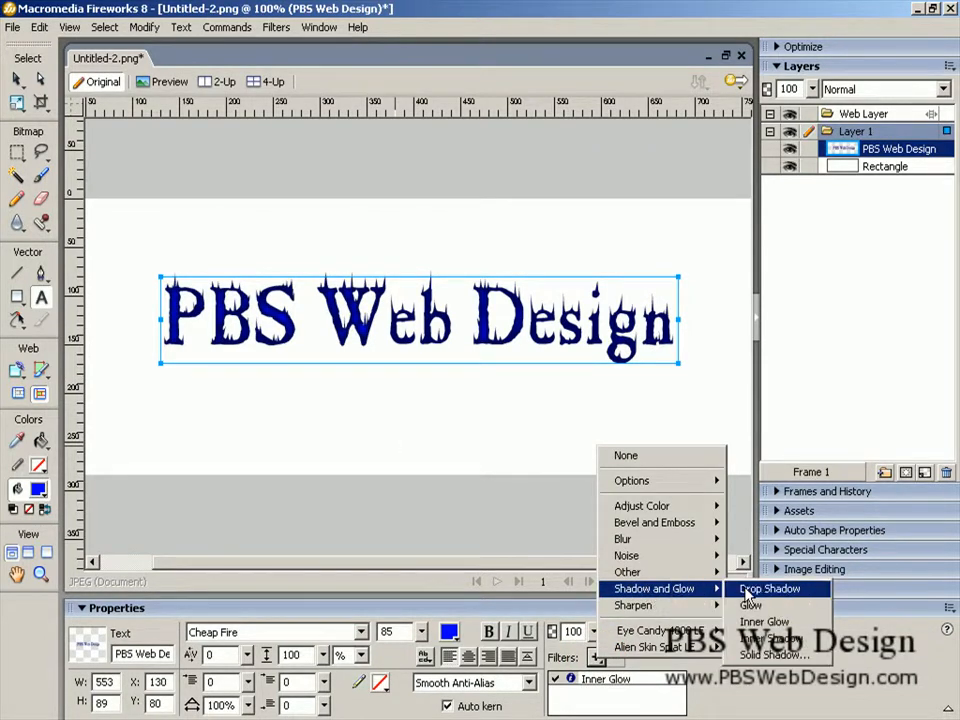
left_click(750, 589)
left_click(639, 452)
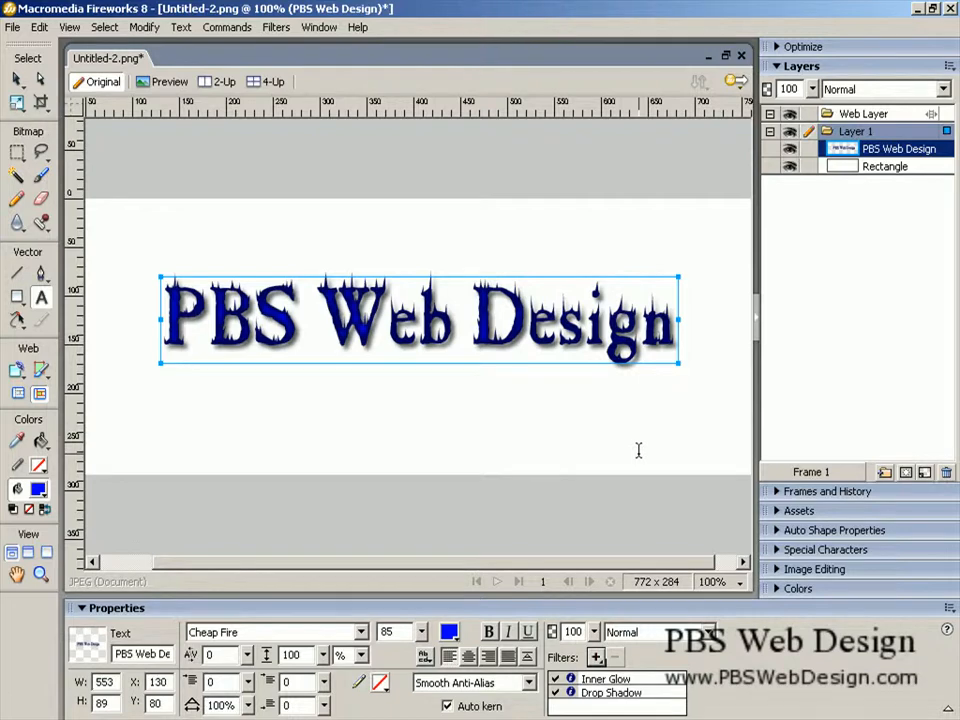
- Remove both the Inner Glow and Drop Shadow filters from the text
left_click(572, 680)
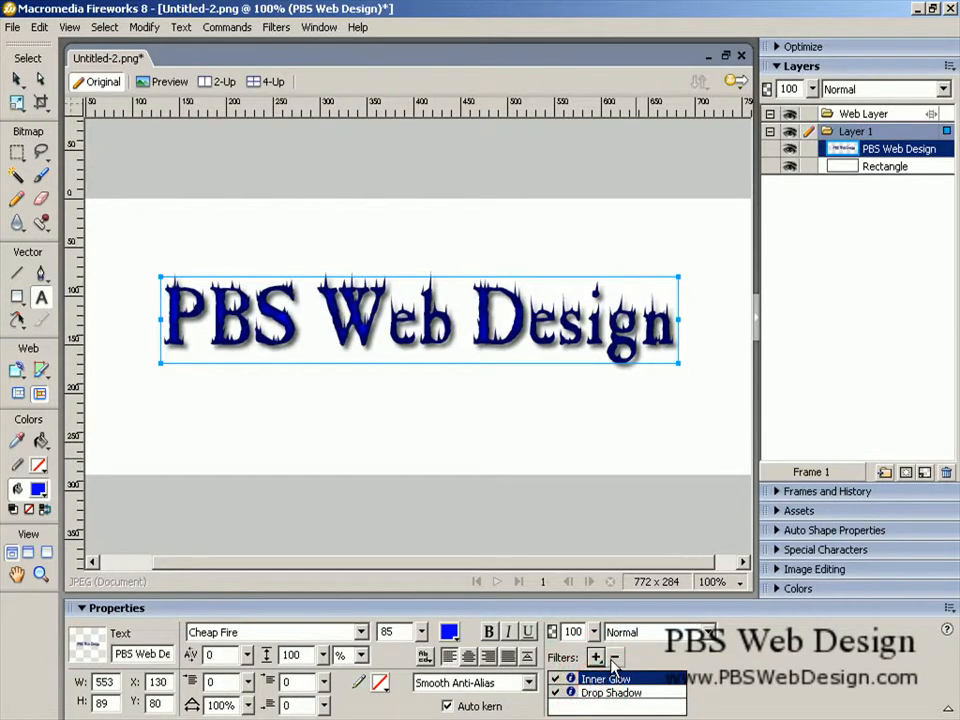
left_click(613, 658)
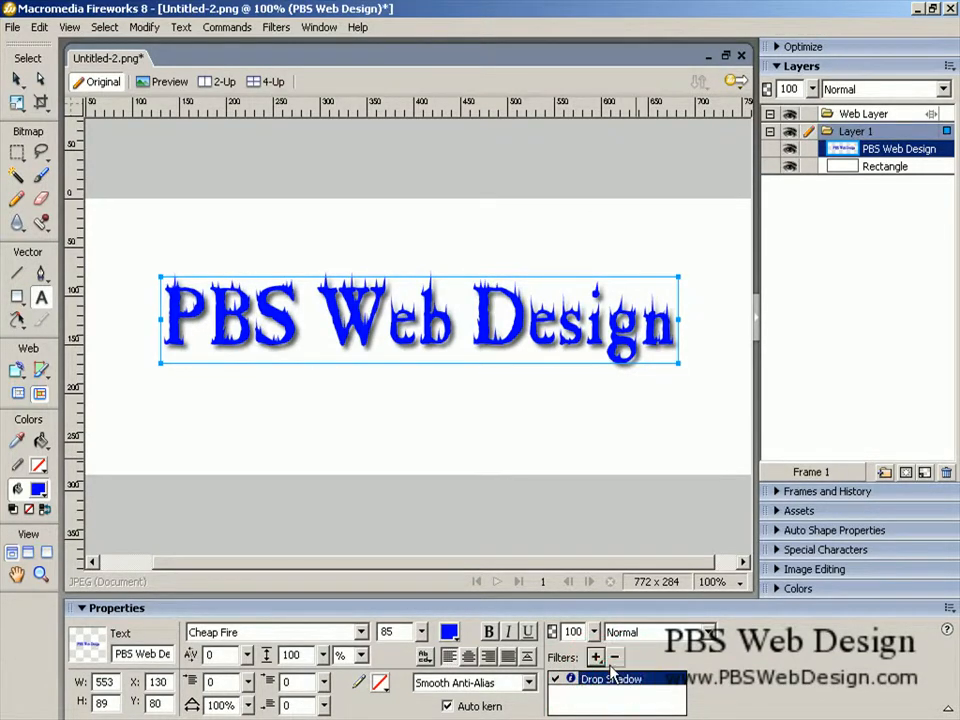
left_click(615, 657)
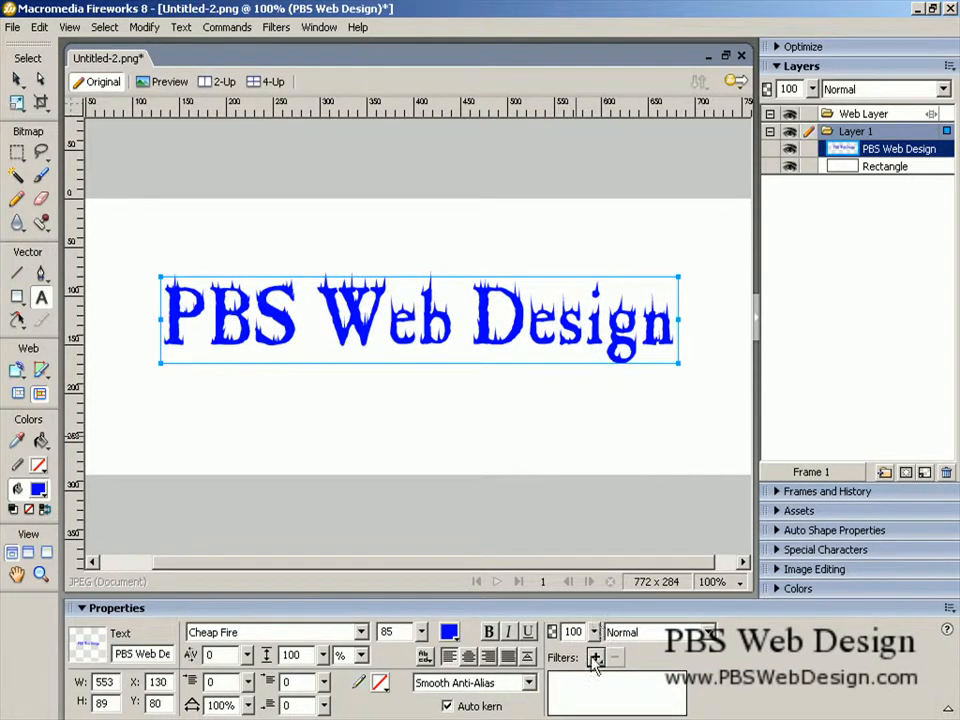
- Add an Inner Shadow filter to the text with distance 7, opacity 65%, softness 4 and angle 315
left_click(595, 658)
mouse_move(643, 594)
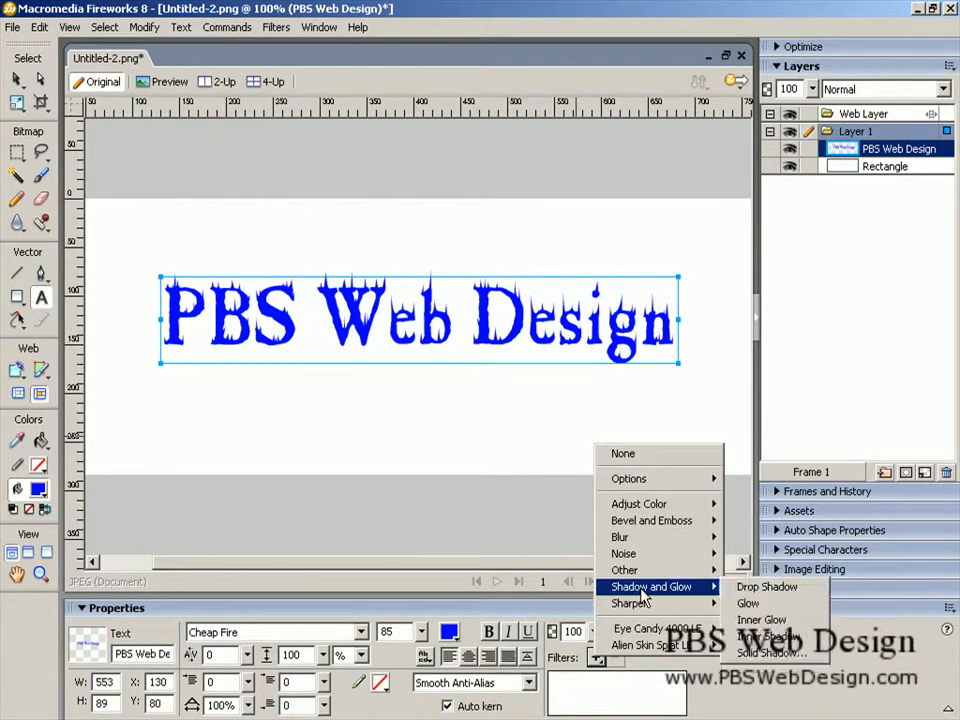
left_click(750, 638)
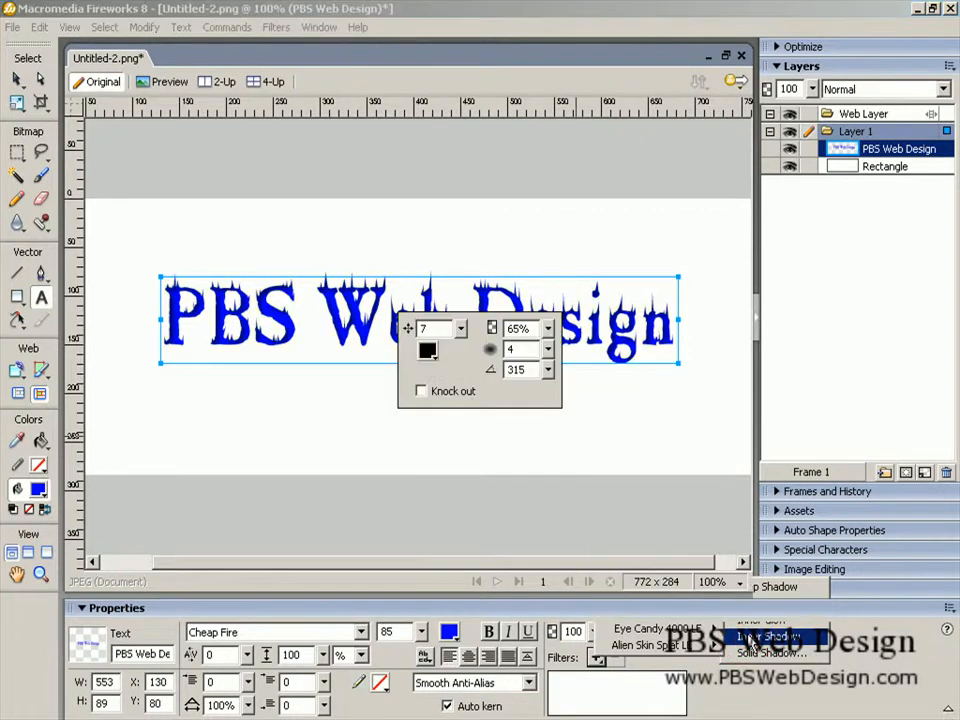
left_click(645, 455)
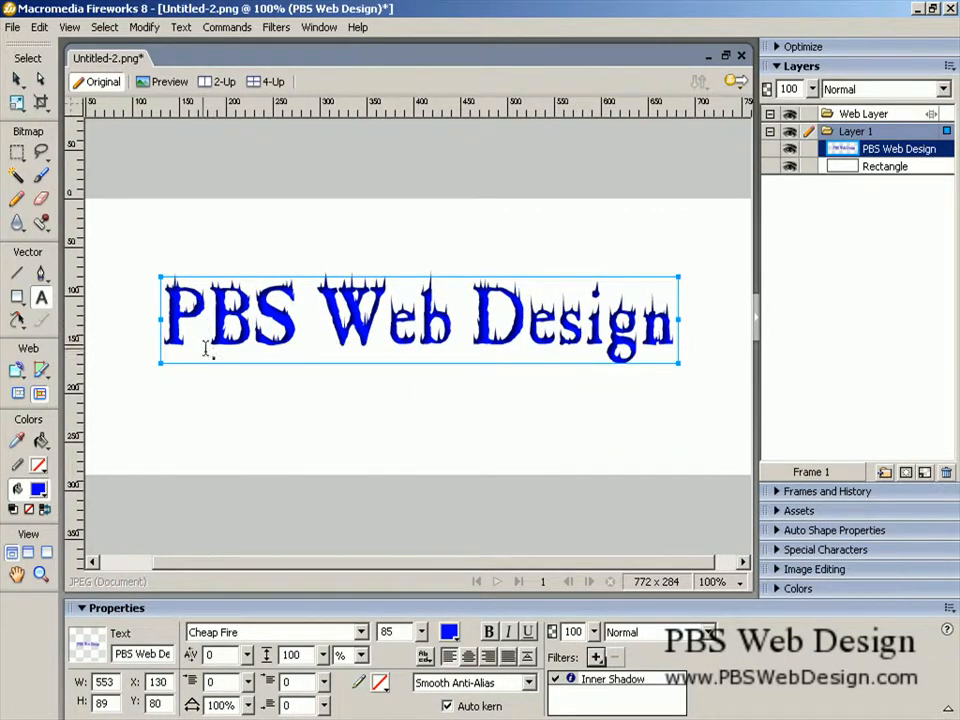
key("ctrl+equal")
key("ctrl+equal")
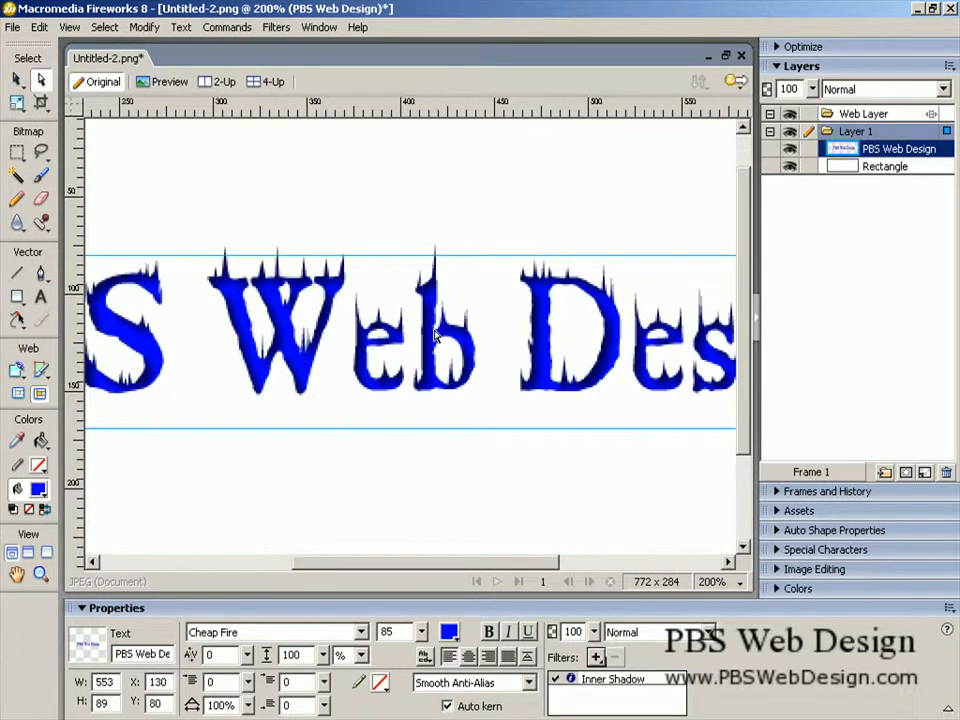
key("v")
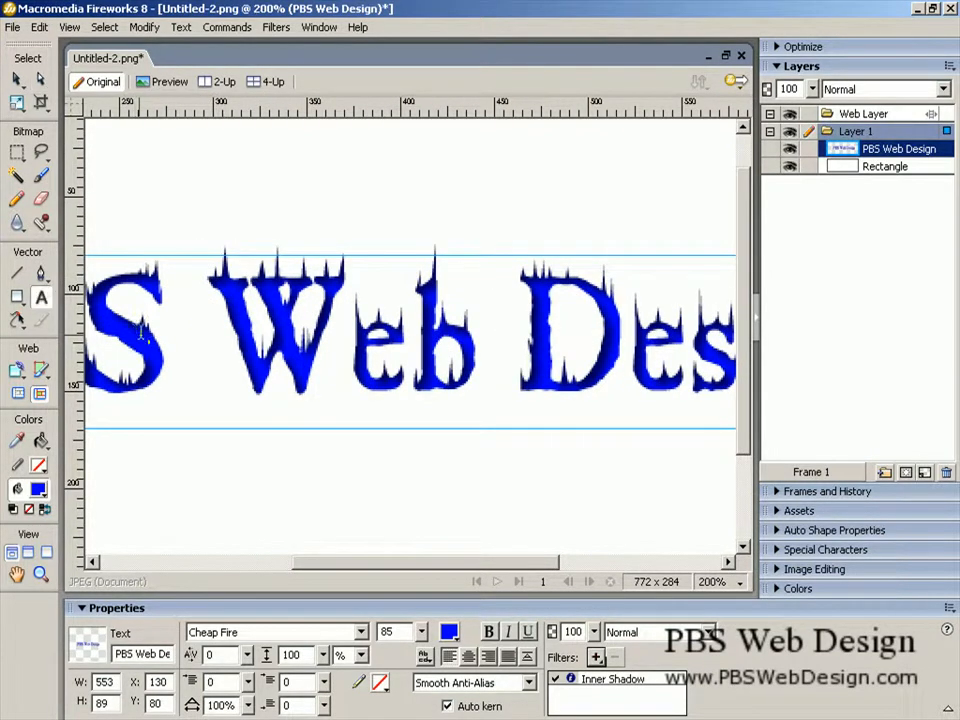
- Move the text on the canvas so that it sits at about X 122, Y 79
left_click_drag(126, 341, 255, 345)
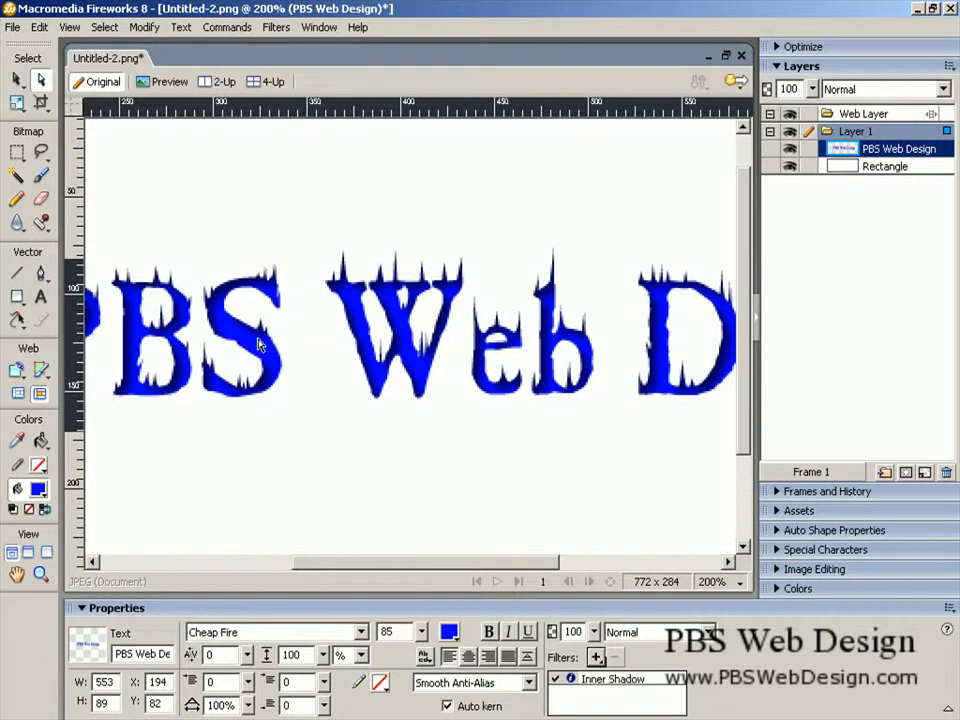
key("ctrl+minus")
key("ctrl+minus")
key("ctrl+minus")
left_click_drag(414, 343, 370, 341)
key("ctrl+equal")
key("ctrl+equal")
key("ctrl+minus")
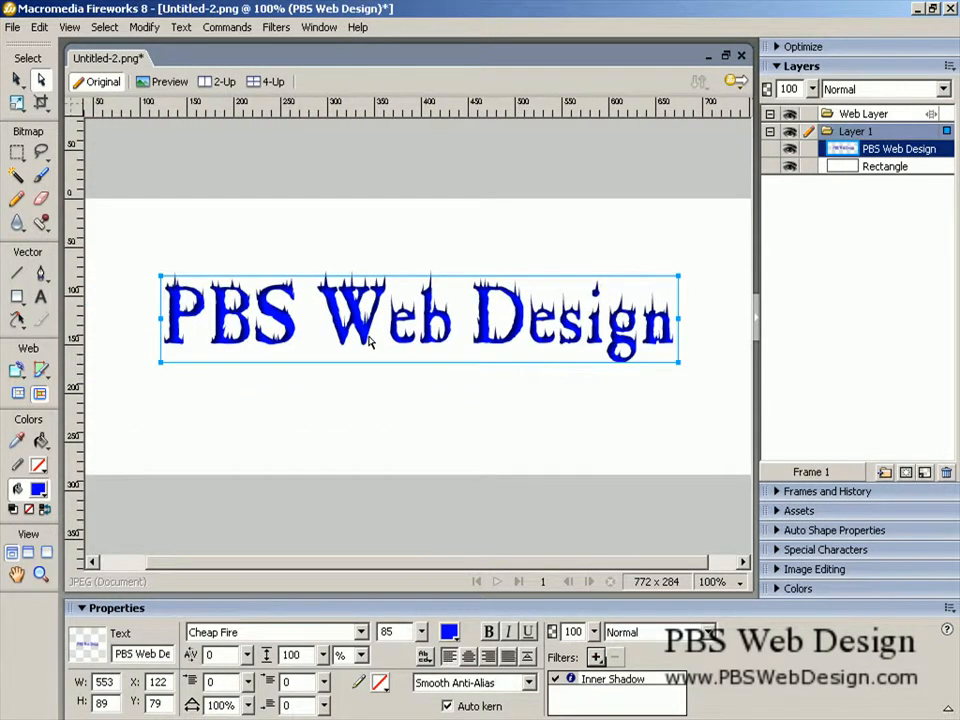
- Remove the Inner Shadow filter from the text
key("t")
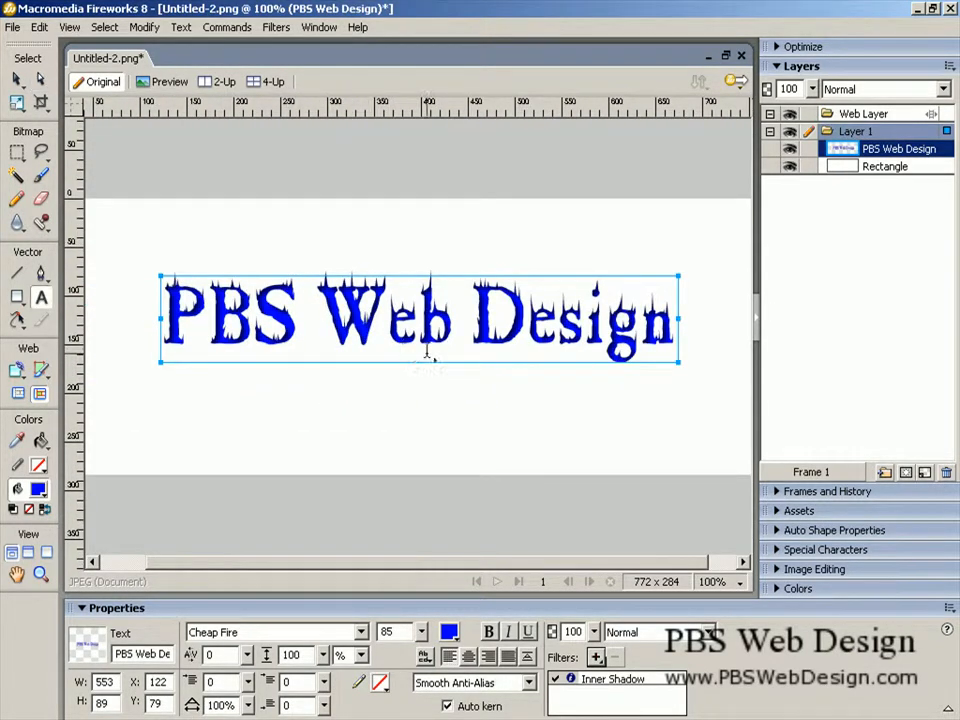
left_click(606, 681)
left_click(613, 657)
- Preview a Solid Shadow on the text at angle 45 and distance 30, and cancel it
left_click(596, 657)
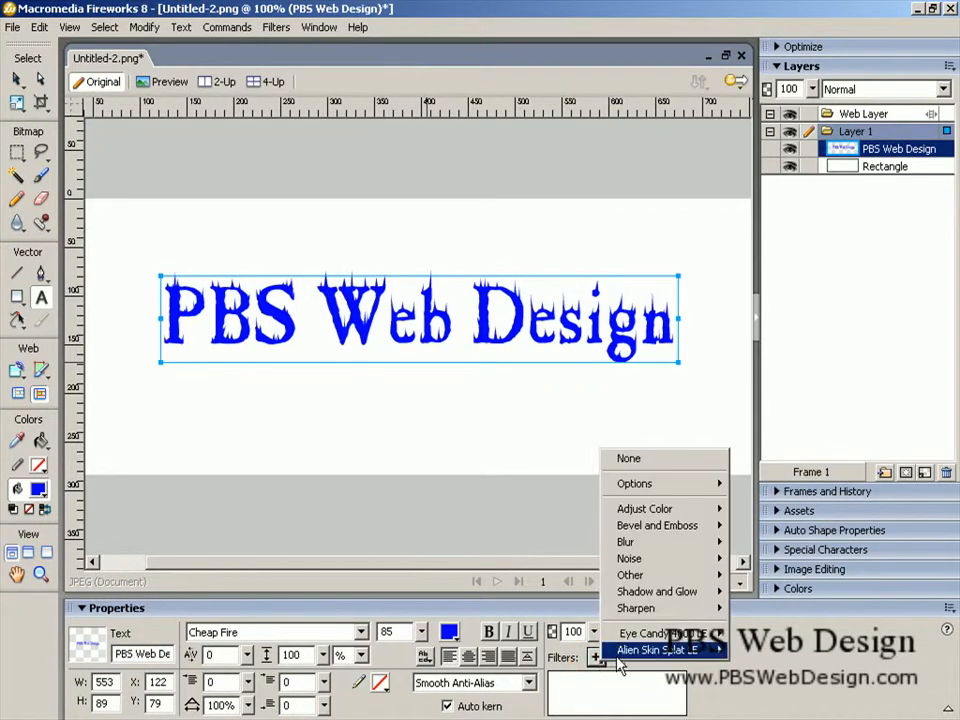
mouse_move(700, 591)
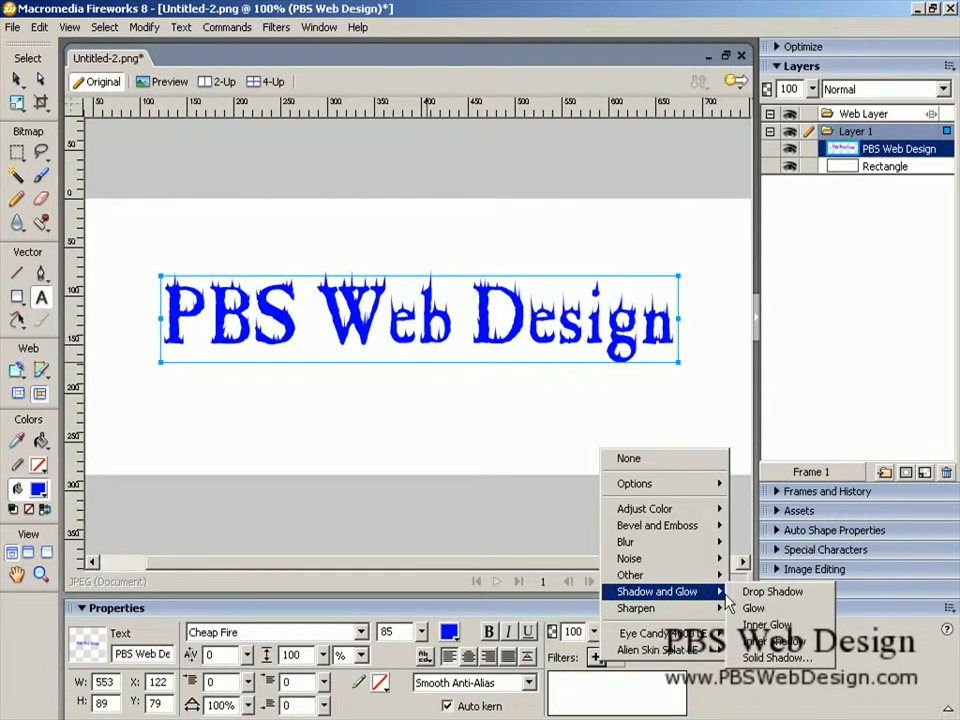
left_click(753, 658)
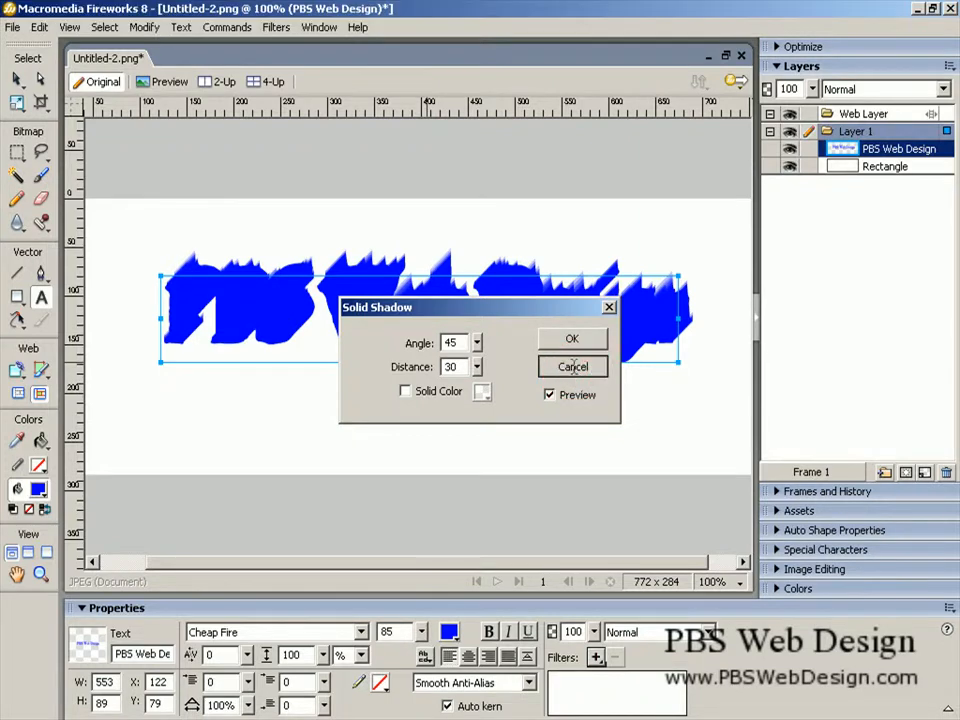
left_click(573, 366)
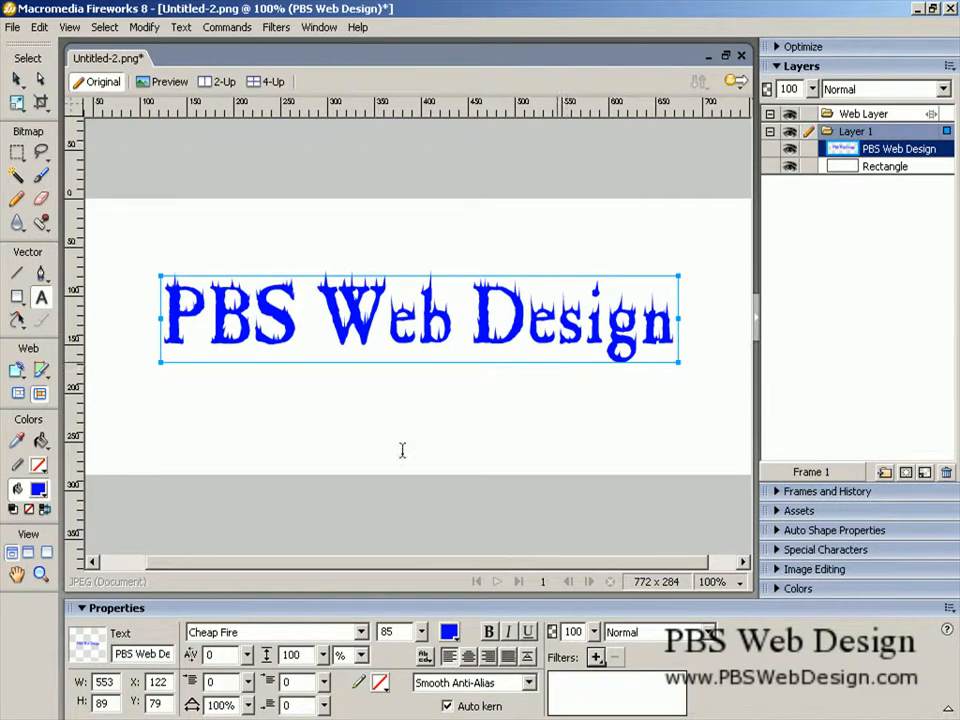
- Try a Gaussian Blur with a radius of 0.8 on the text, and undo it
left_click(597, 657)
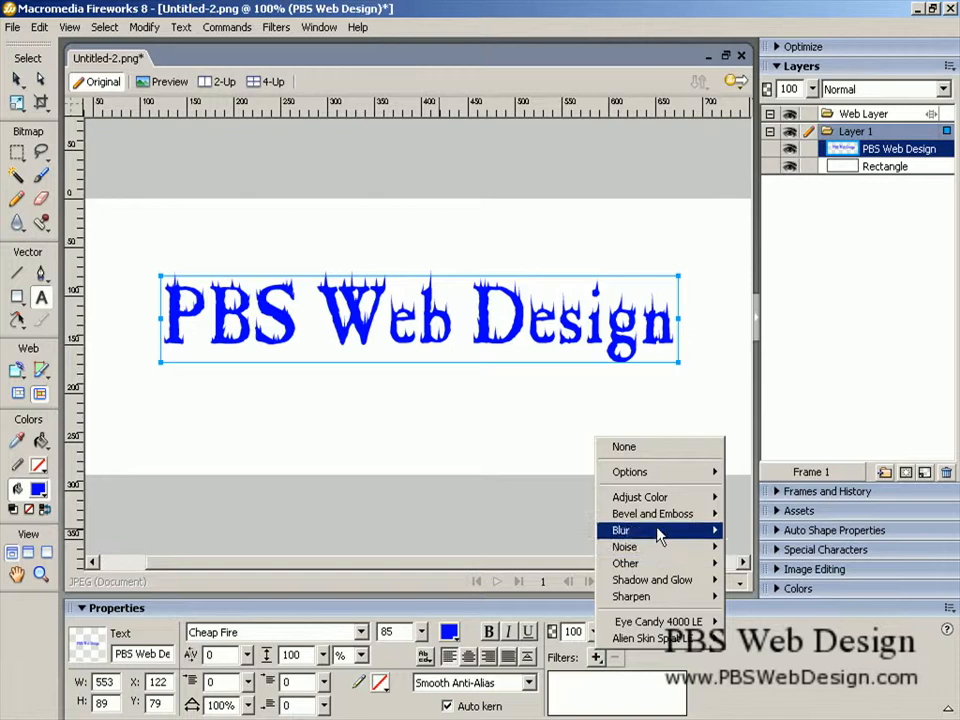
mouse_move(660, 535)
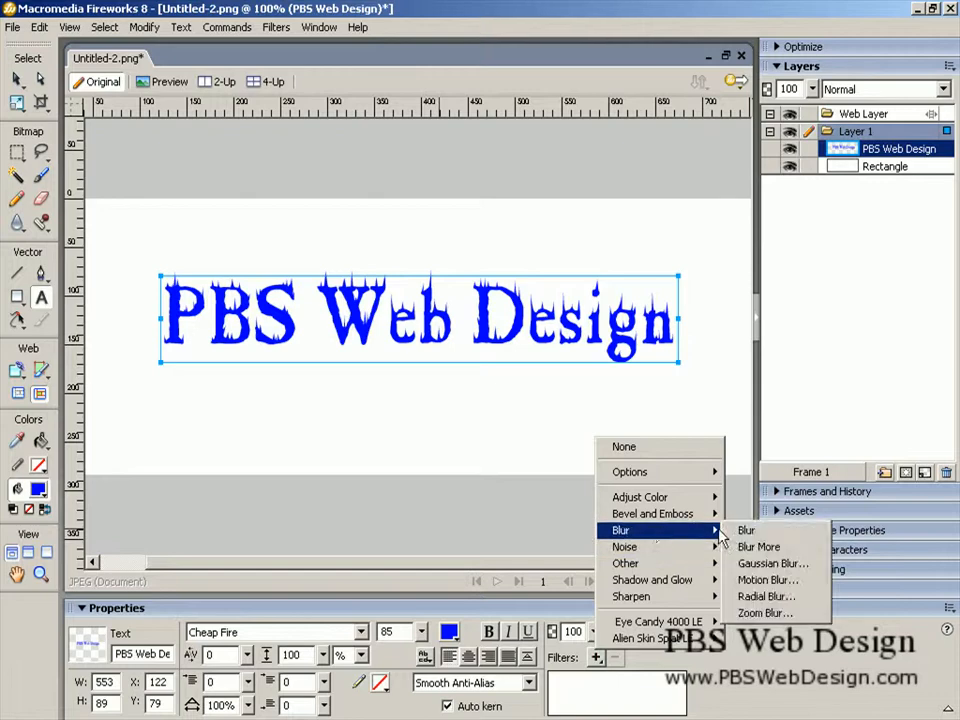
left_click(757, 564)
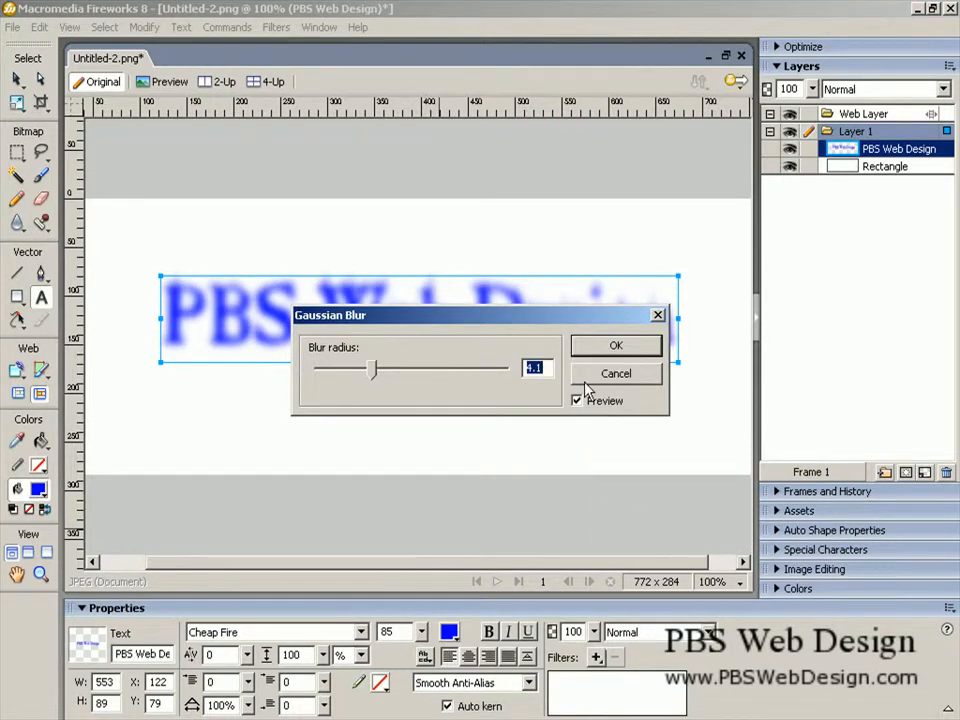
type(".8")
left_click(612, 344)
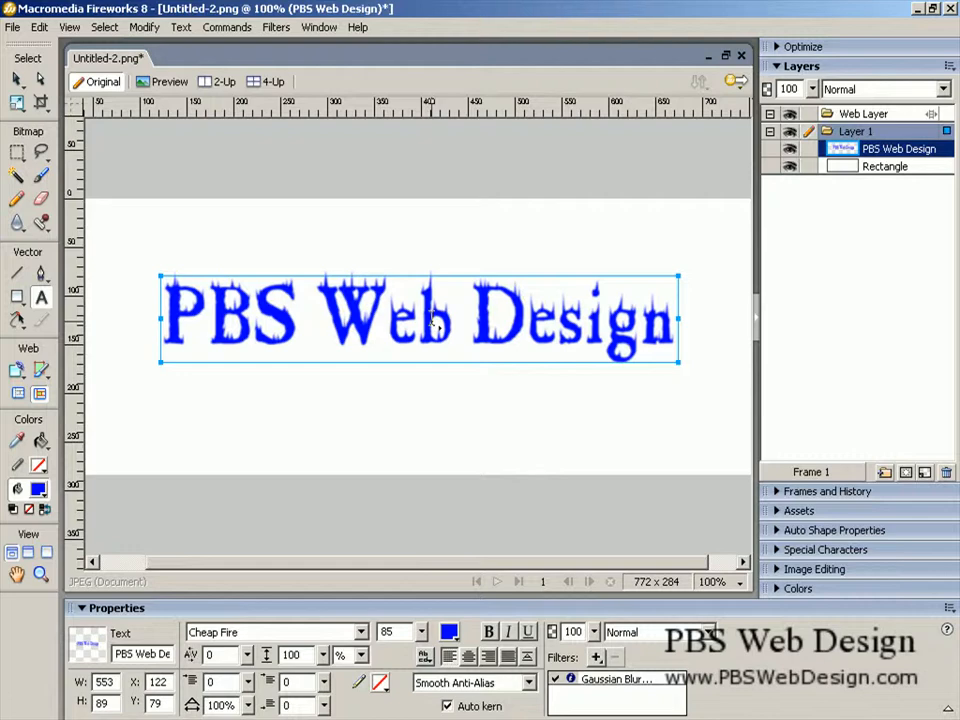
key("ctrl+z")
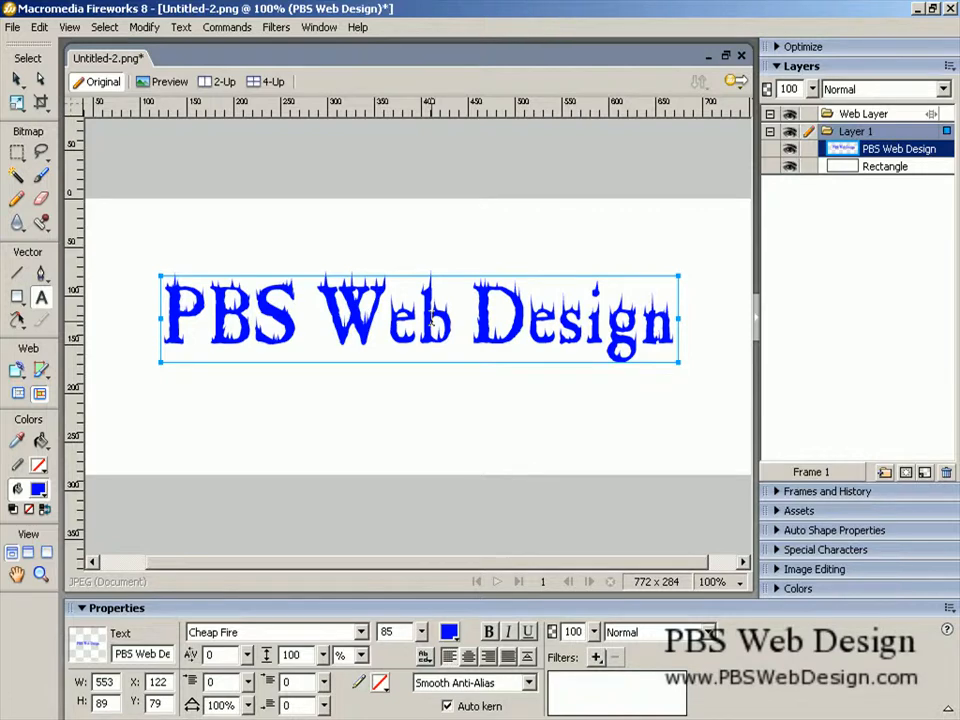
- Duplicate the text in place above the original, and select all objects in Layer 1
key("a")
key("ctrl+v")
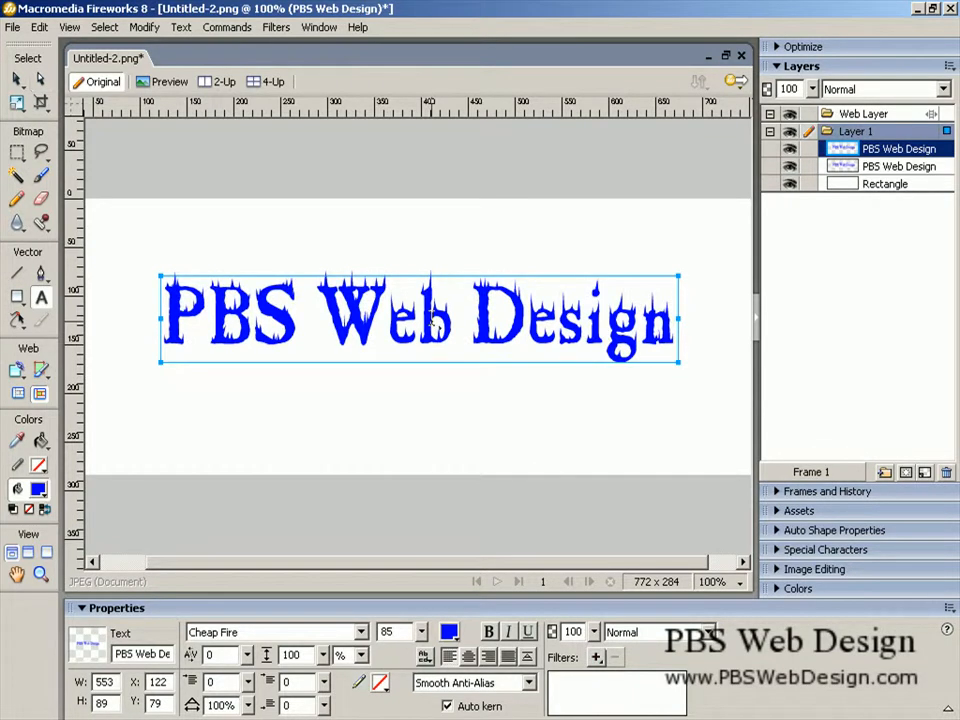
left_click(921, 166)
left_click(907, 134)
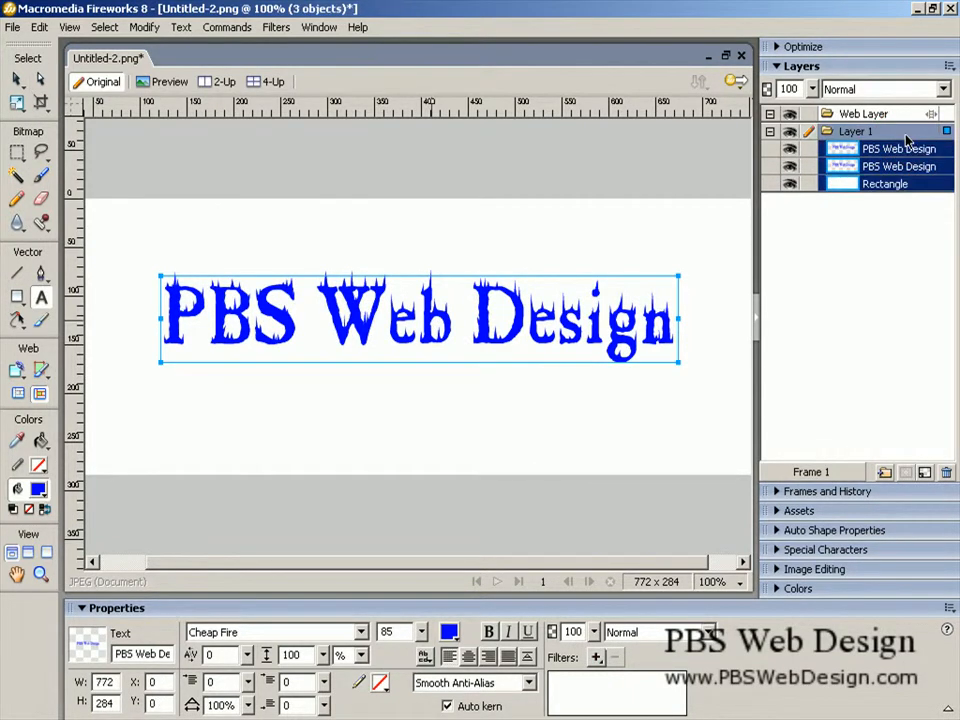
- Flip the upper copy of the "PBS Web Design" text vertically
left_click(892, 197)
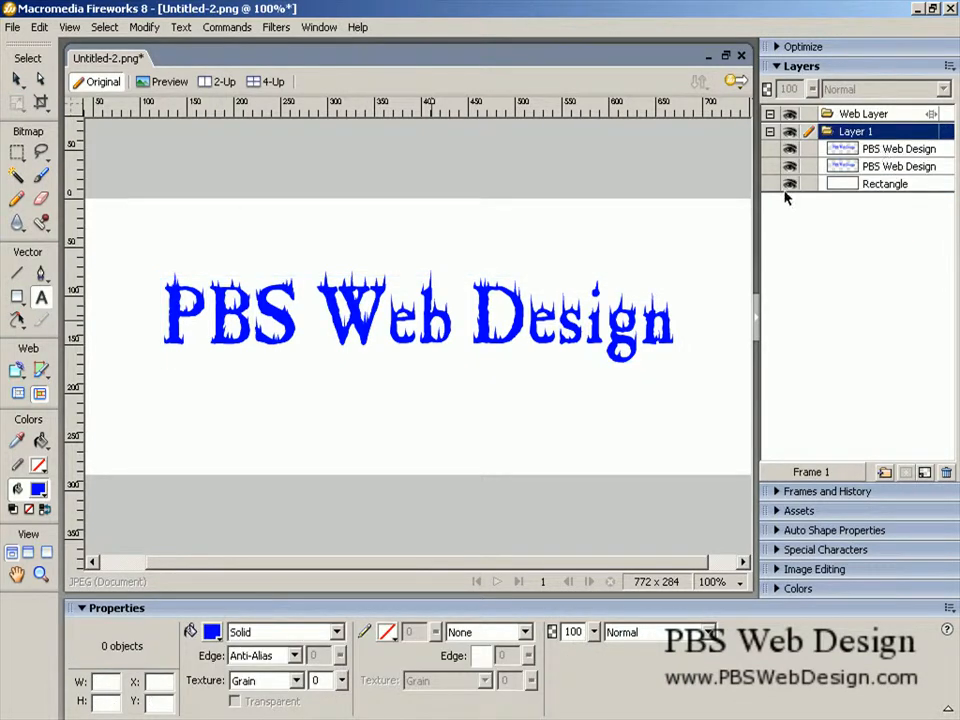
left_click(889, 150)
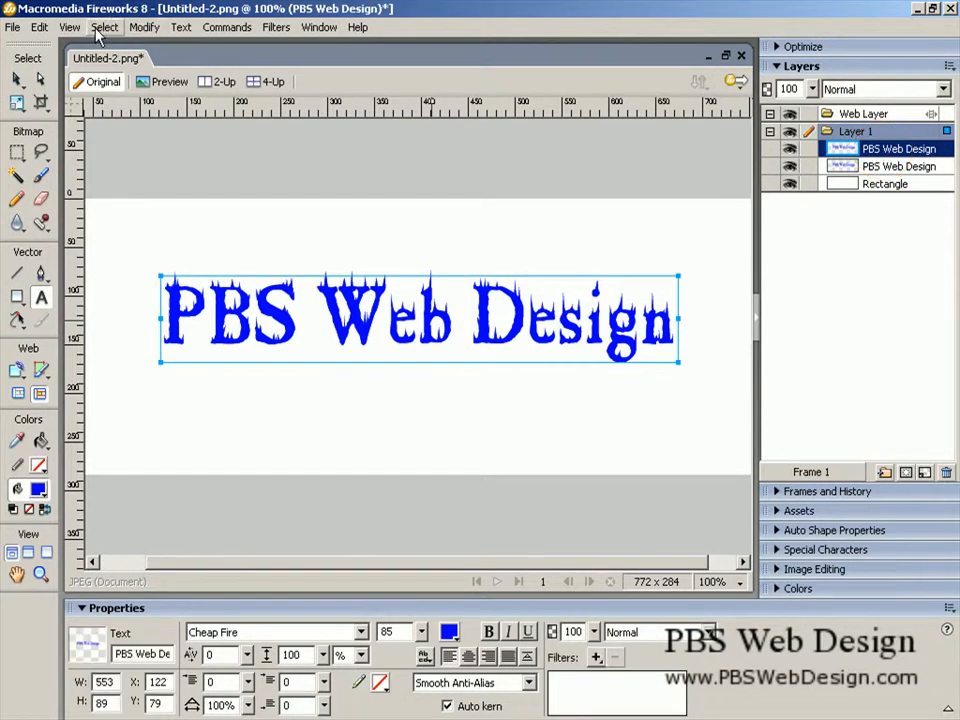
left_click(141, 29)
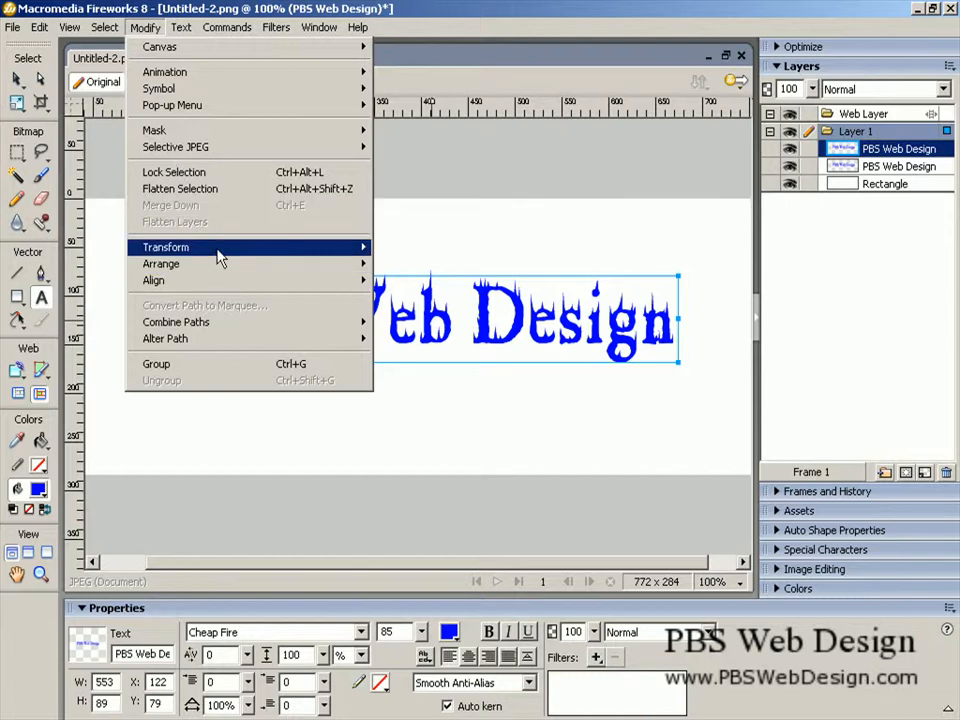
mouse_move(218, 250)
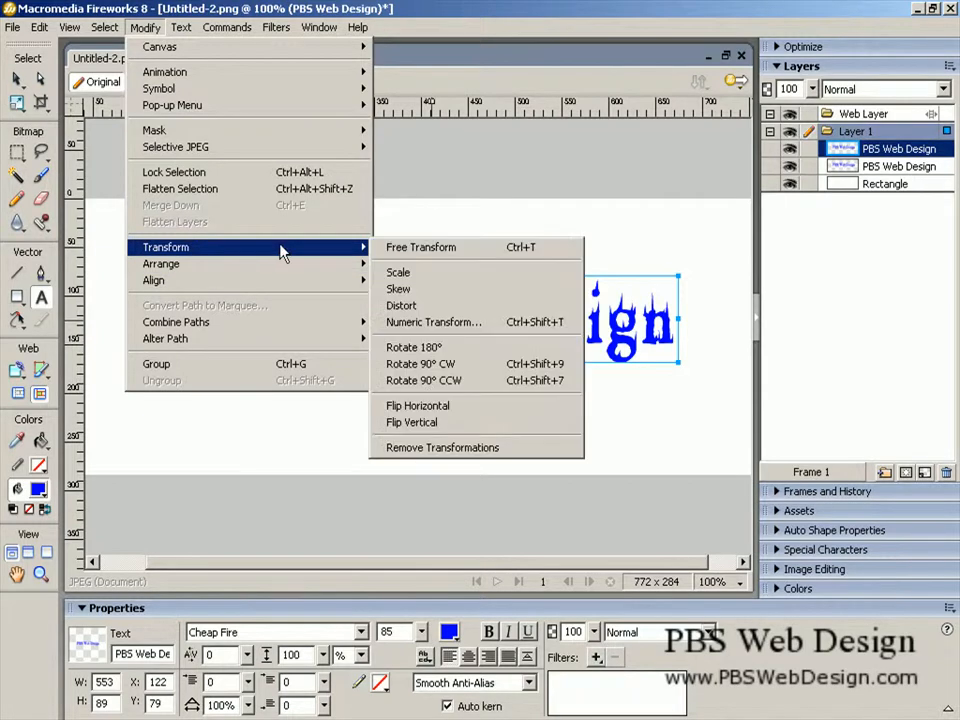
left_click(401, 423)
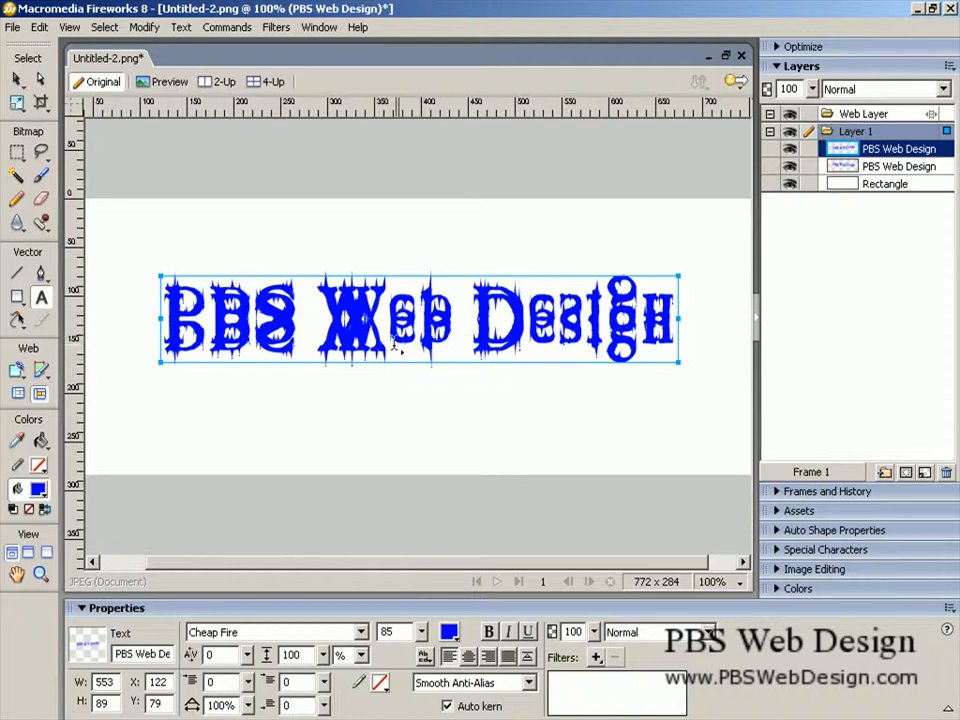
- Move the flipped text down beneath the original as a reflection, to about X 123, Y 136
key("a")
left_click_drag(398, 356, 404, 414)
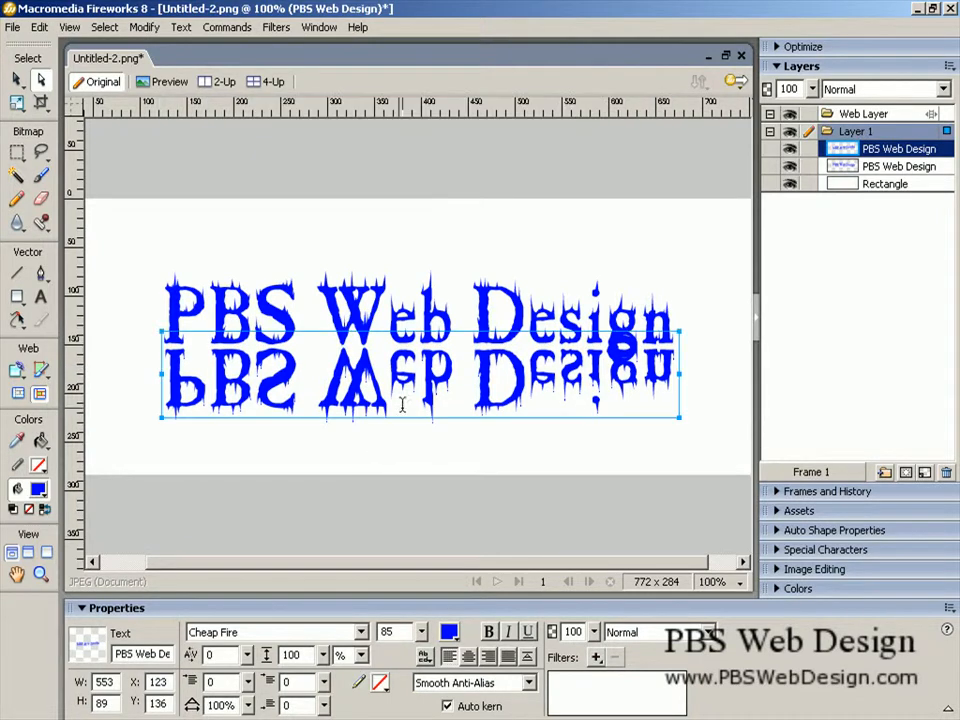
key("t")
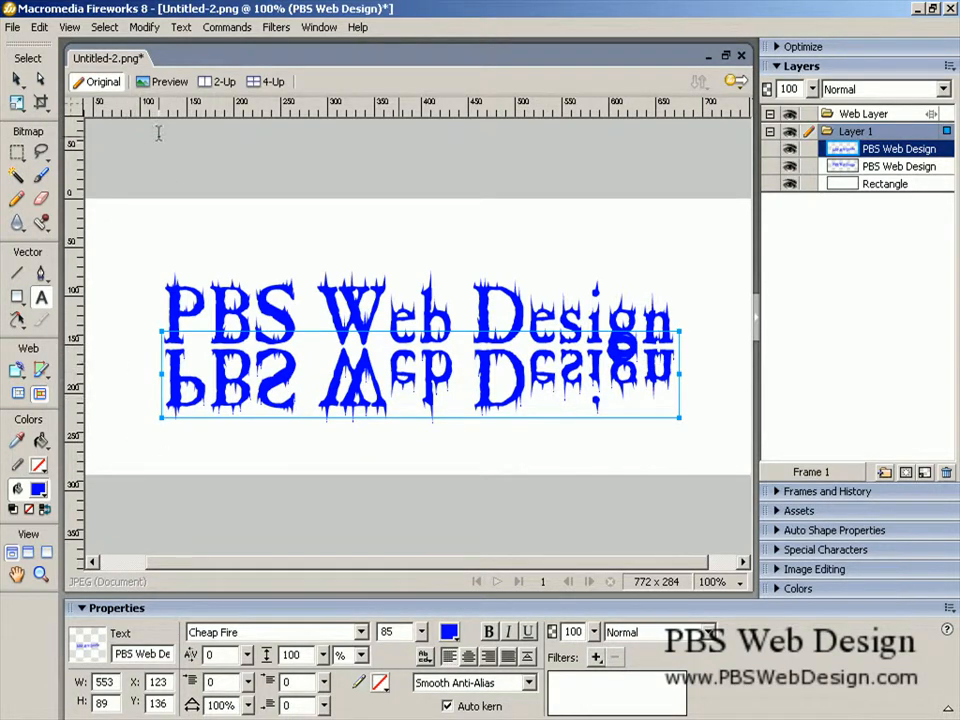
- Apply the Fade Image command to the flipped text, using the fourth style in the first row, which fades out downward
left_click(215, 27)
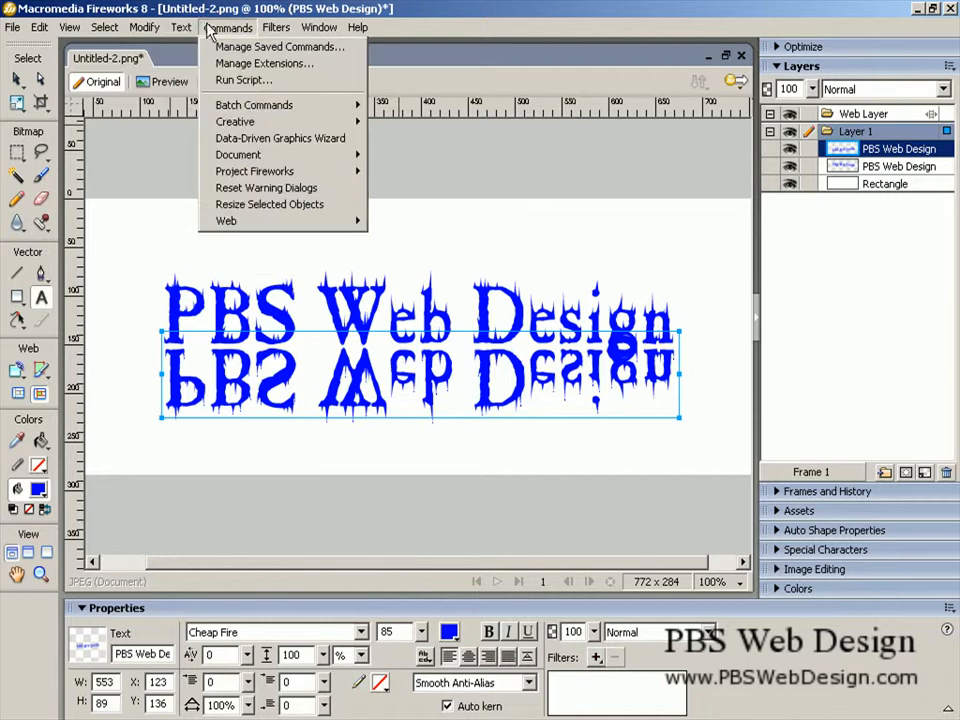
mouse_move(230, 122)
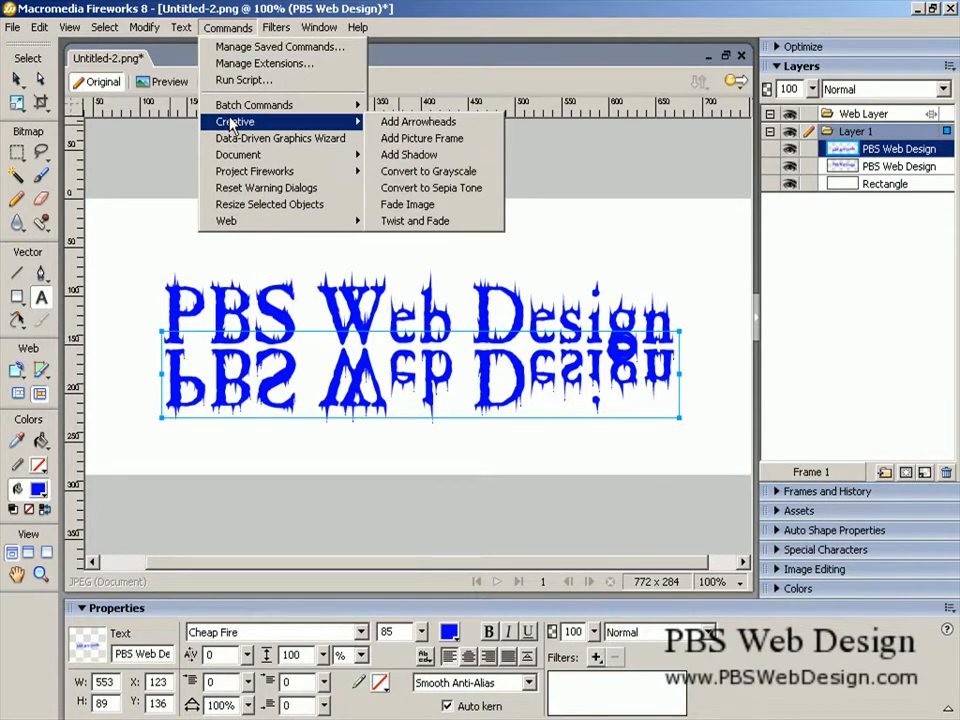
left_click(408, 205)
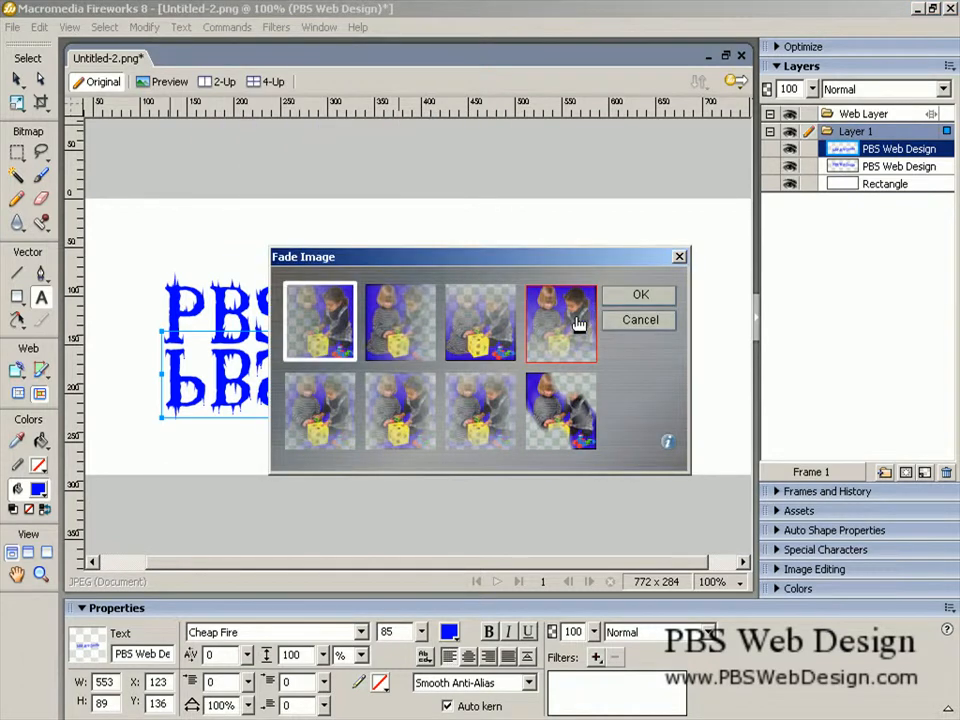
left_click(578, 322)
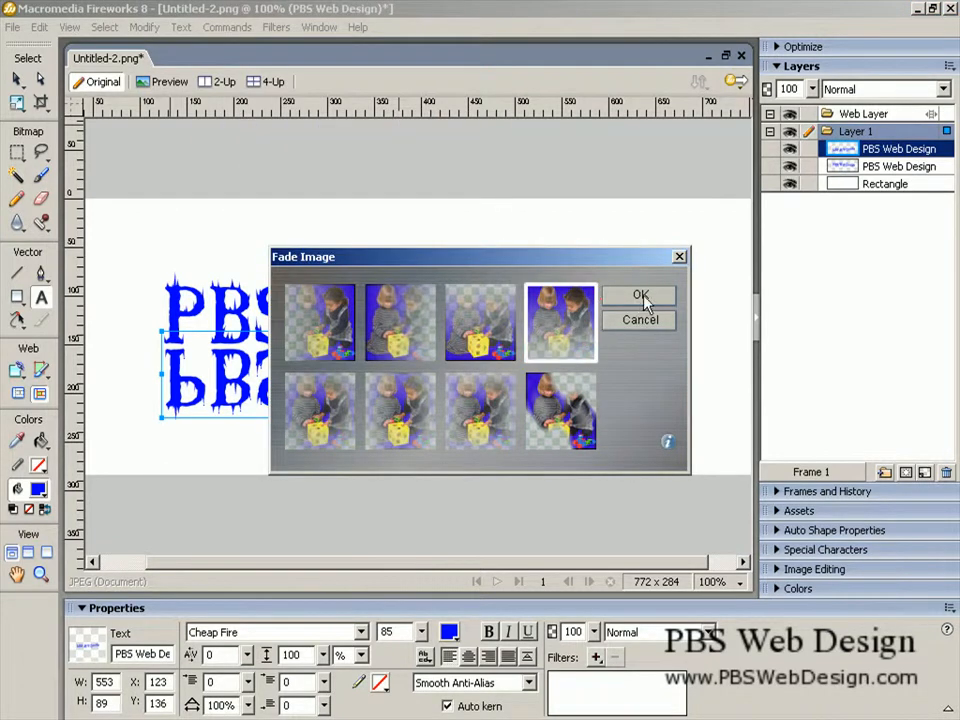
left_click(641, 297)
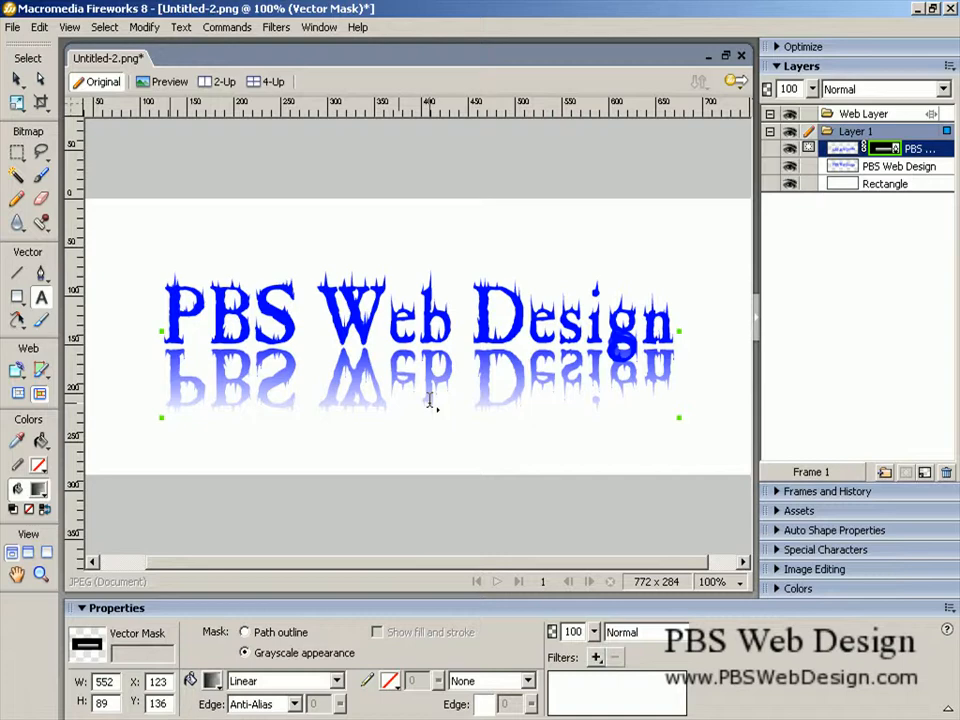
- Lower the faded reflection to about Y 142 and shorten its mask gradient slightly from the lower end
key("a")
left_click_drag(430, 400, 430, 414)
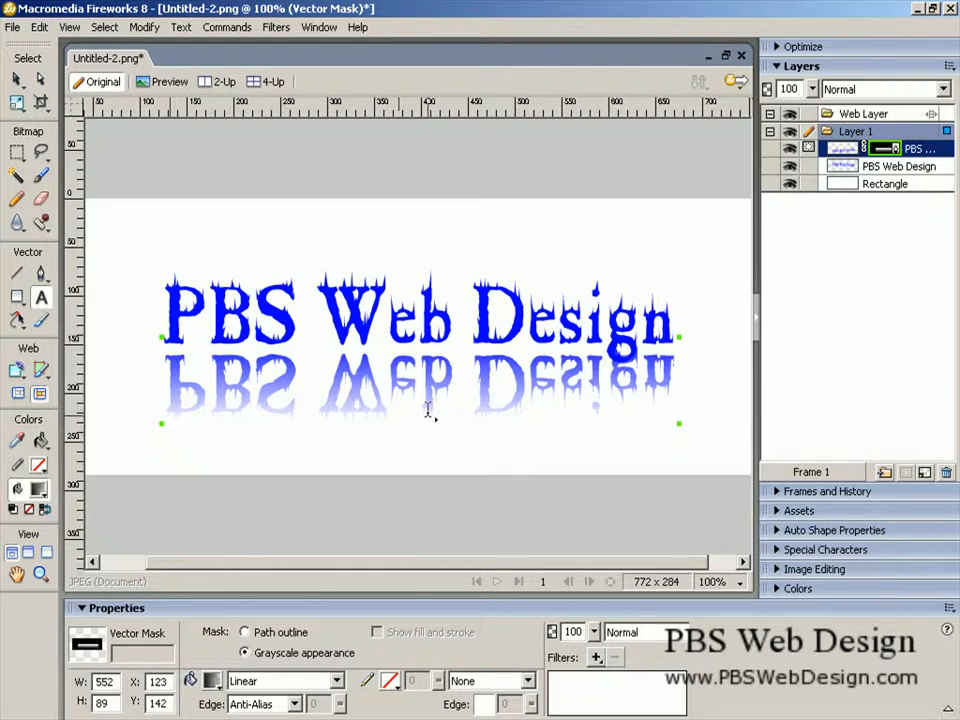
left_click(16, 79)
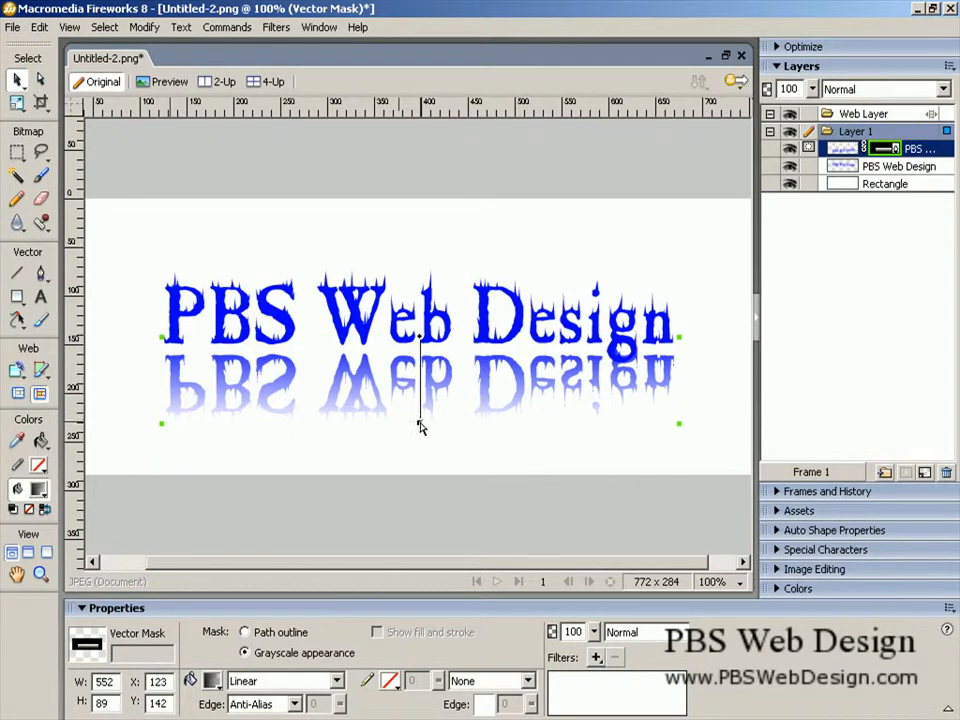
mouse_move(420, 415)
left_mouse_down()
mouse_move(420, 390)
mouse_move(420, 439)
mouse_move(420, 412)
left_mouse_up()
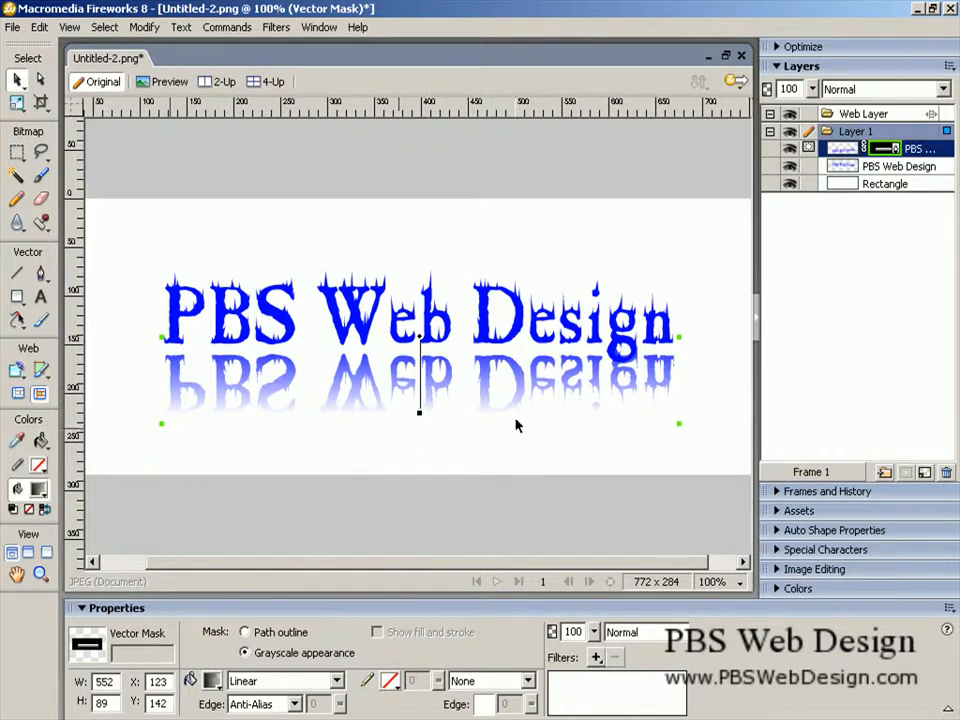
left_click(525, 460)
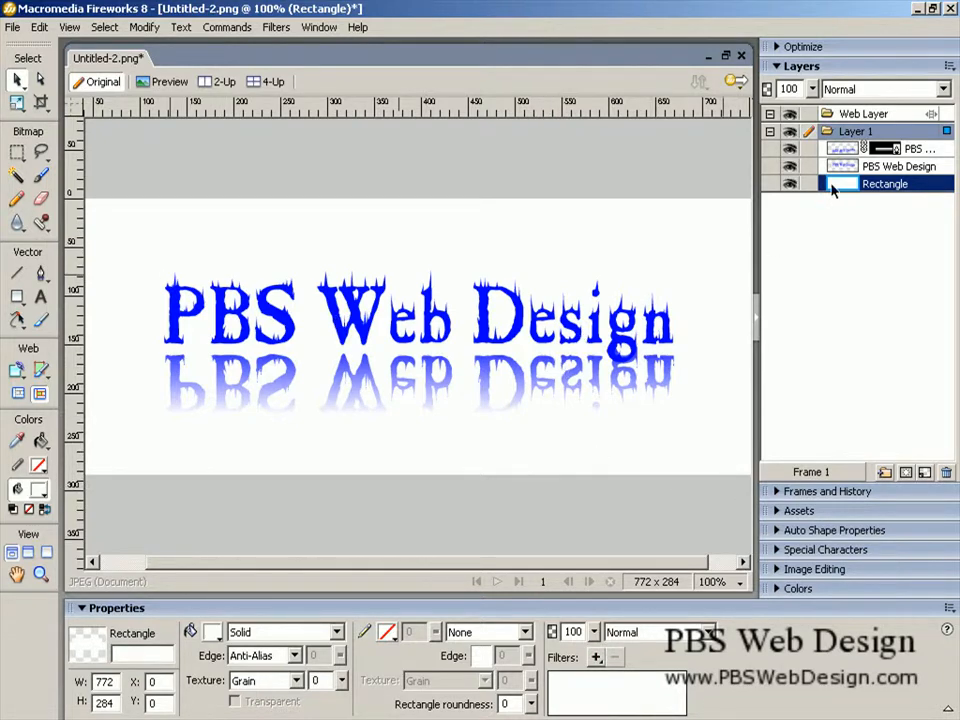
- Add a Drop Shadow to the upright text with distance 7, opacity 65%, softness 4 and angle 315
left_click(890, 170)
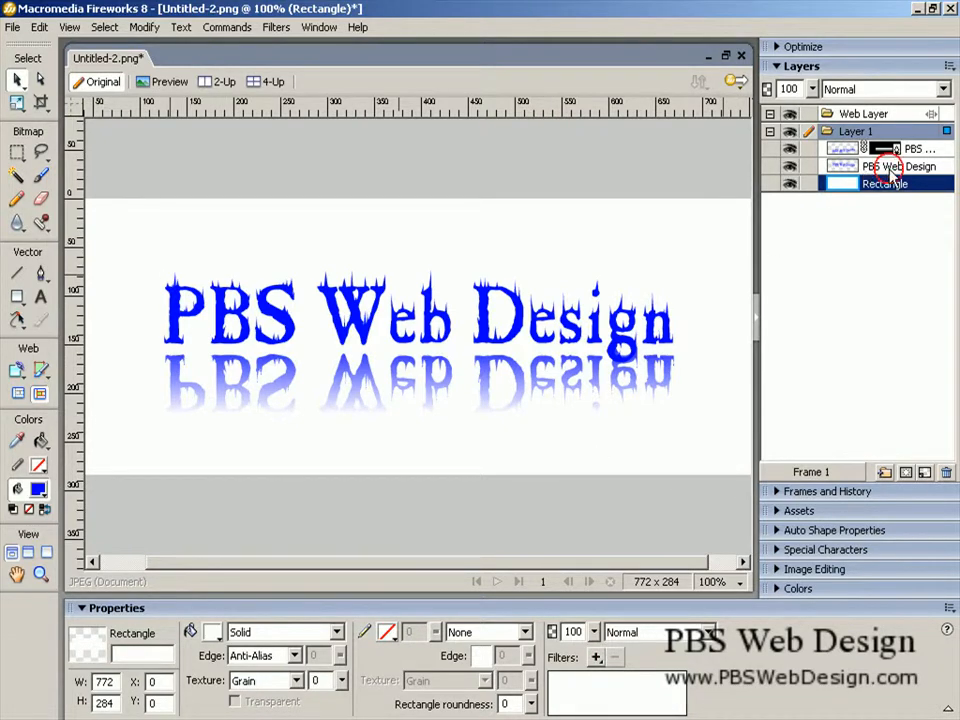
left_click(597, 657)
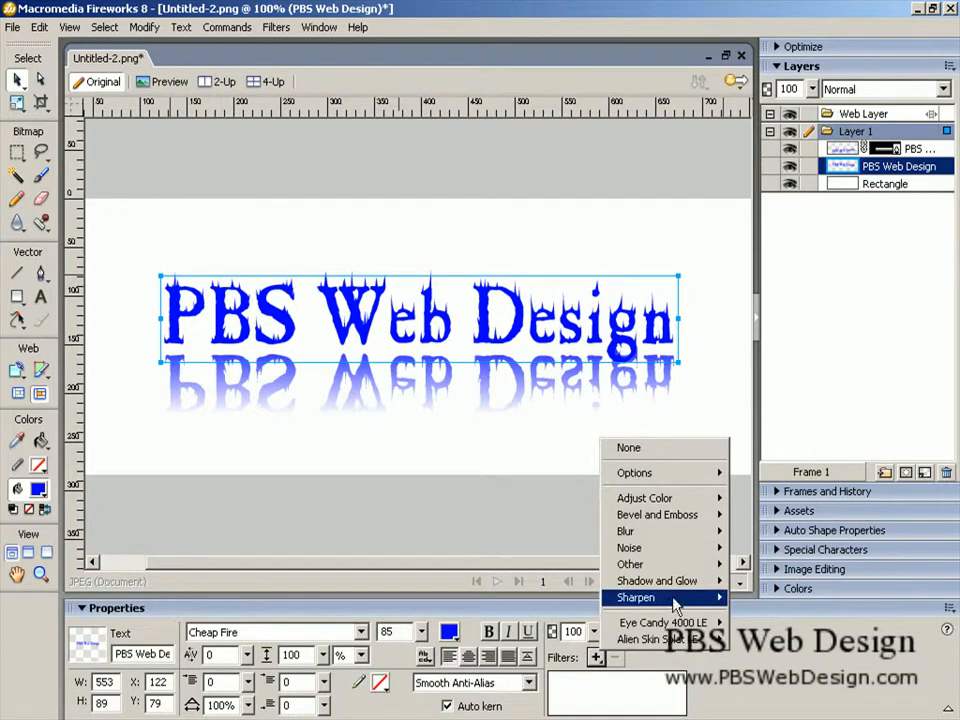
mouse_move(695, 585)
left_click(771, 579)
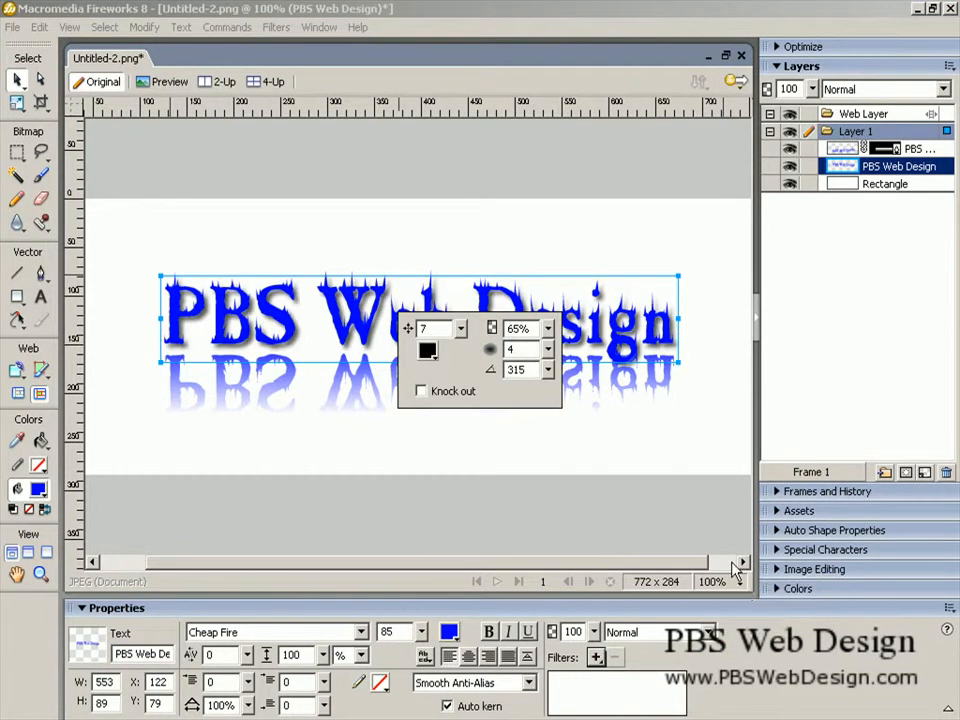
left_click(675, 470)
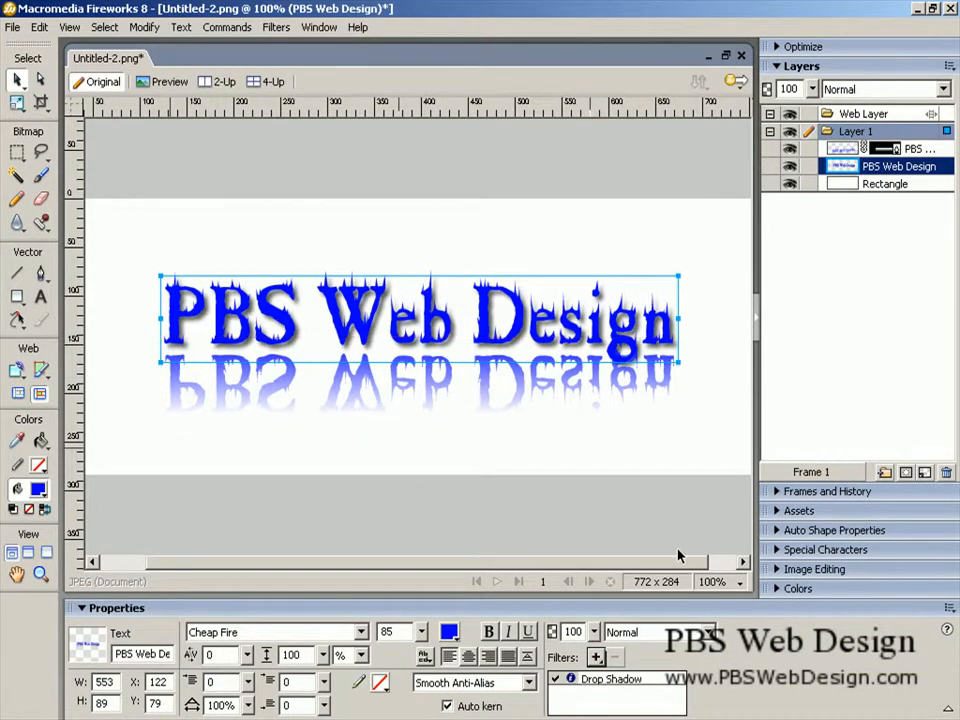
- Add a black Inner Glow to the upright text with width 4, opacity 65%, softness 4 and offset 0
left_click(597, 657)
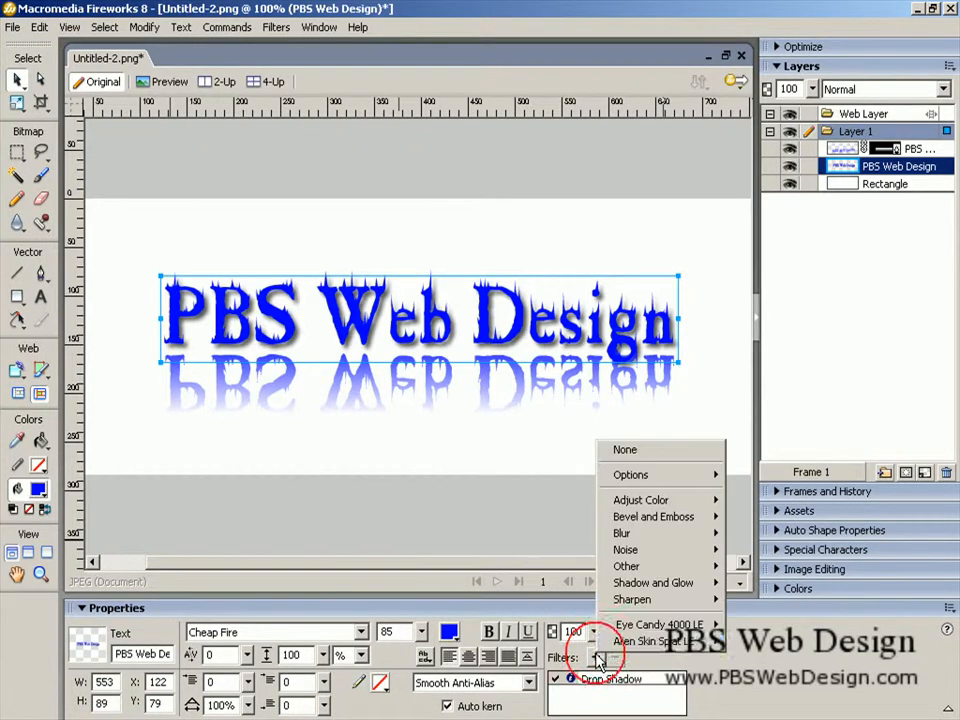
mouse_move(700, 583)
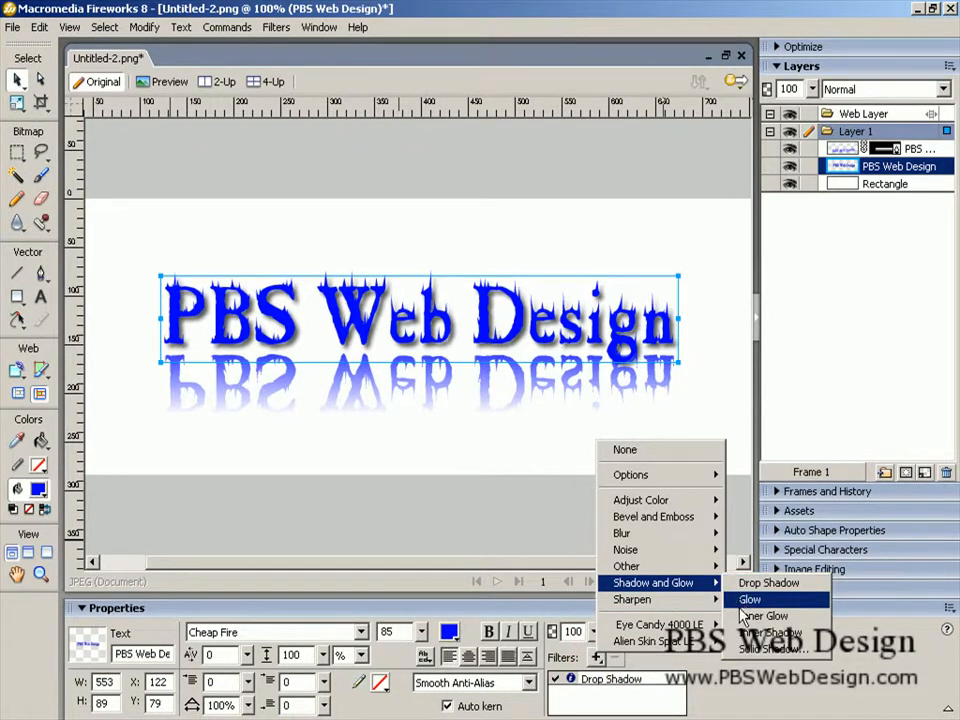
left_click(742, 615)
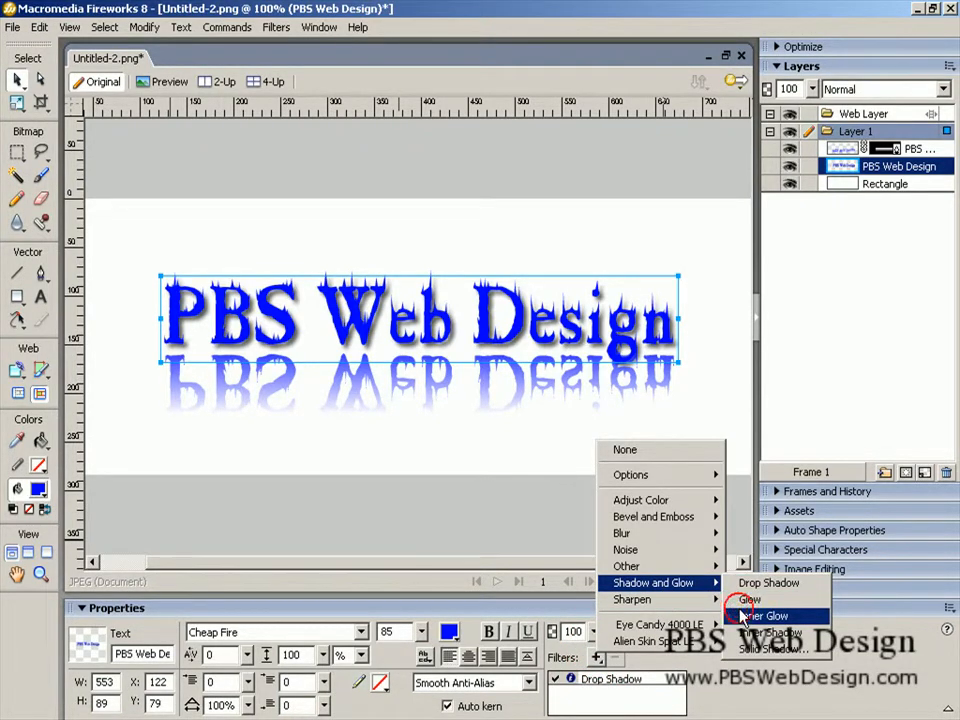
left_click(791, 690)
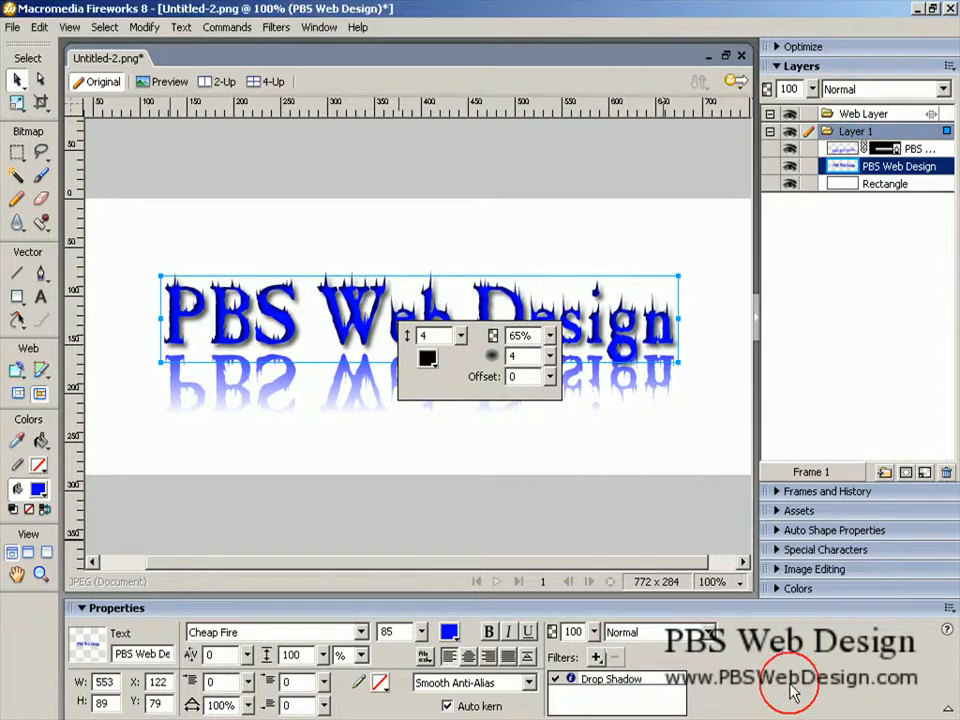
- Add an Inner Glow filter to the reflected text as well, and deselect it
left_click(293, 400)
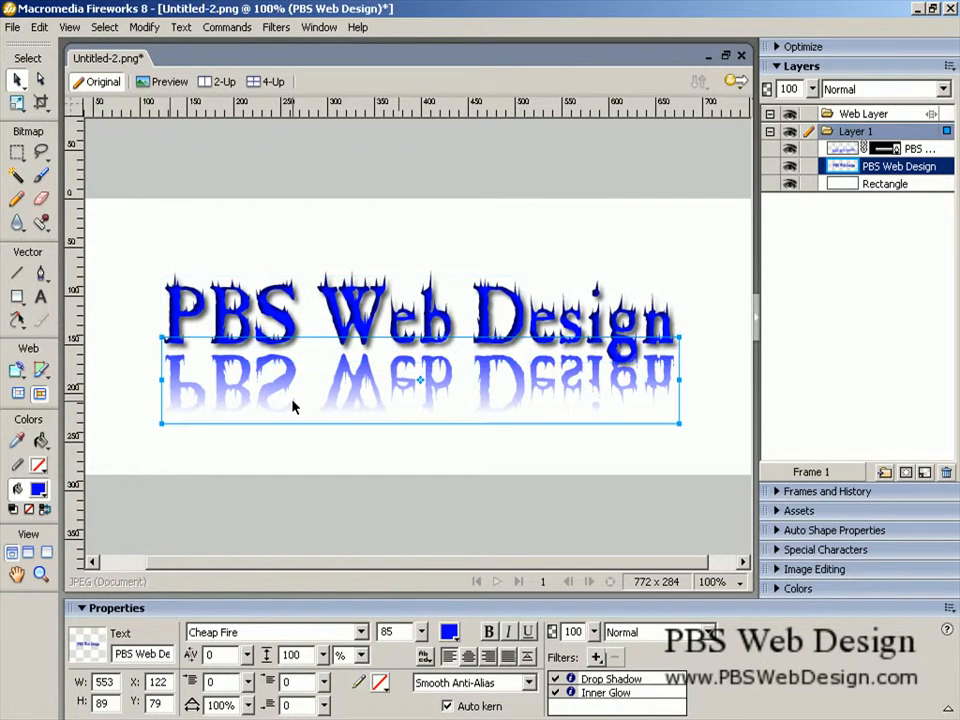
left_click(595, 657)
mouse_move(660, 588)
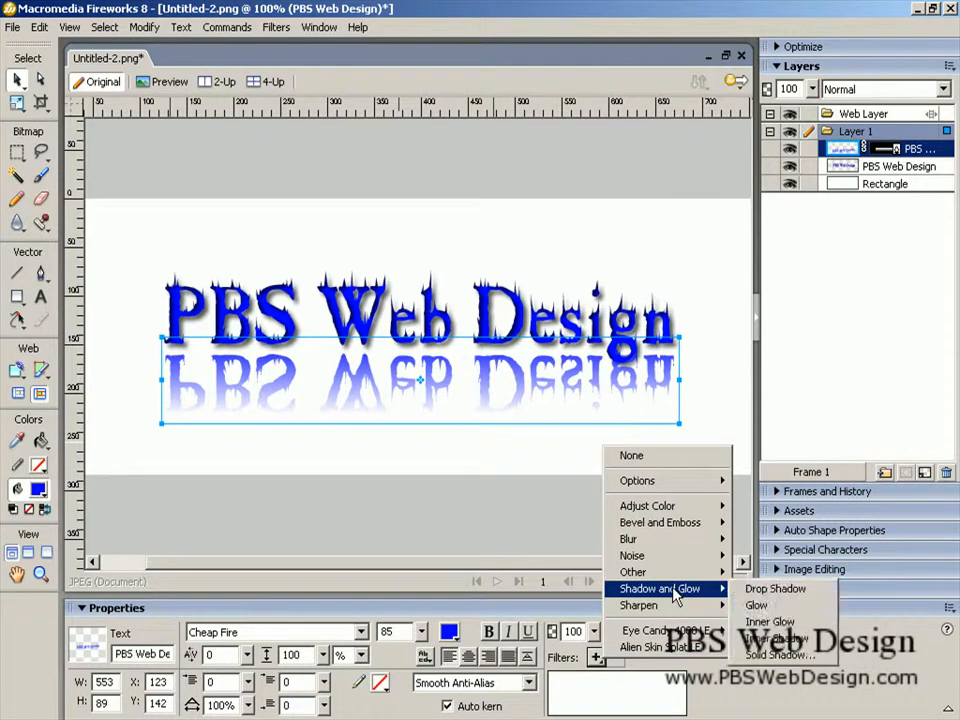
left_click(748, 624)
left_click(617, 494)
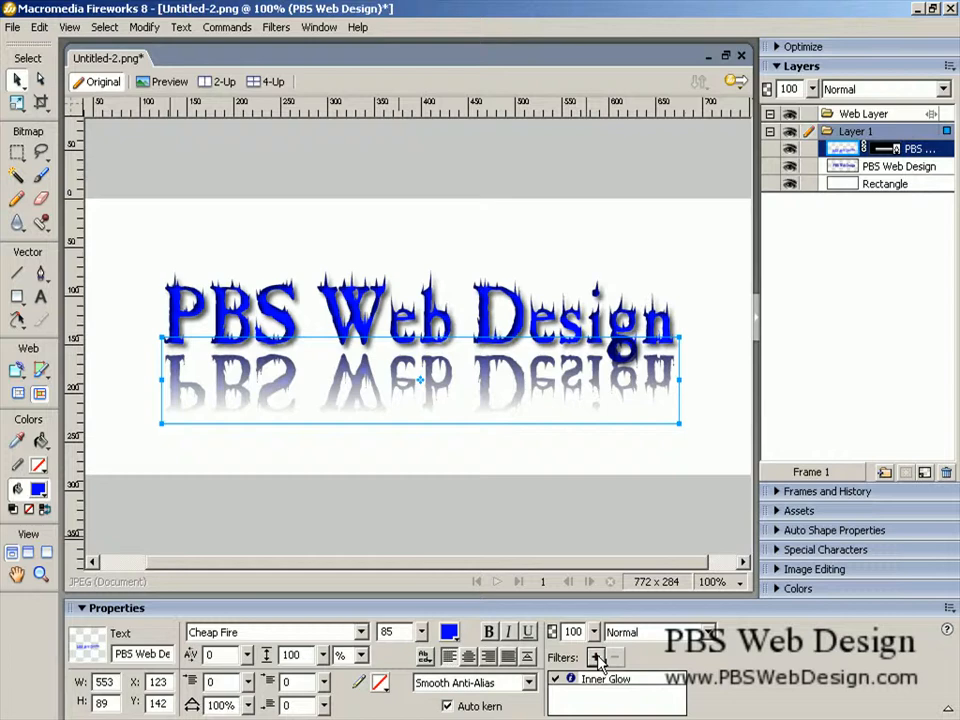
left_click(560, 516)
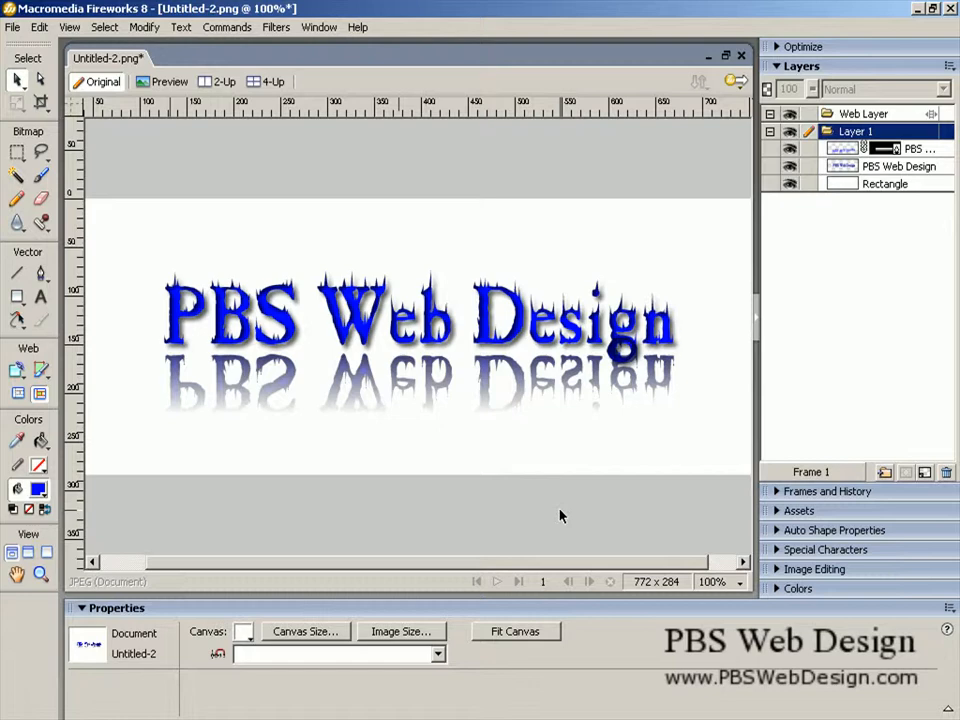
- Change the background rectangle's fill from solid to a Linear gradient
left_click(885, 186)
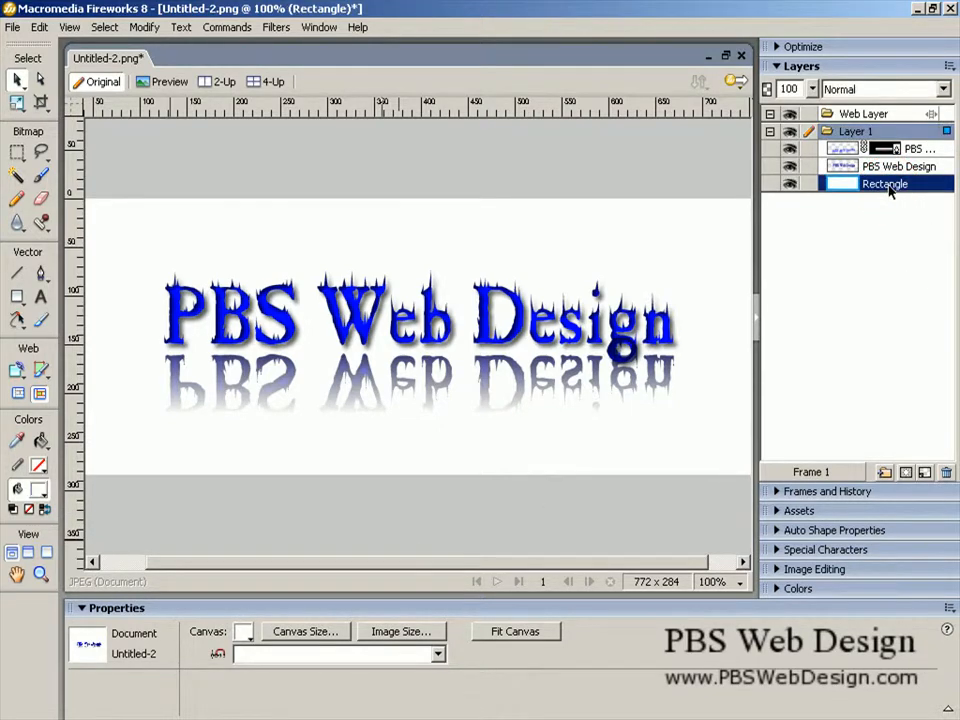
left_click(255, 634)
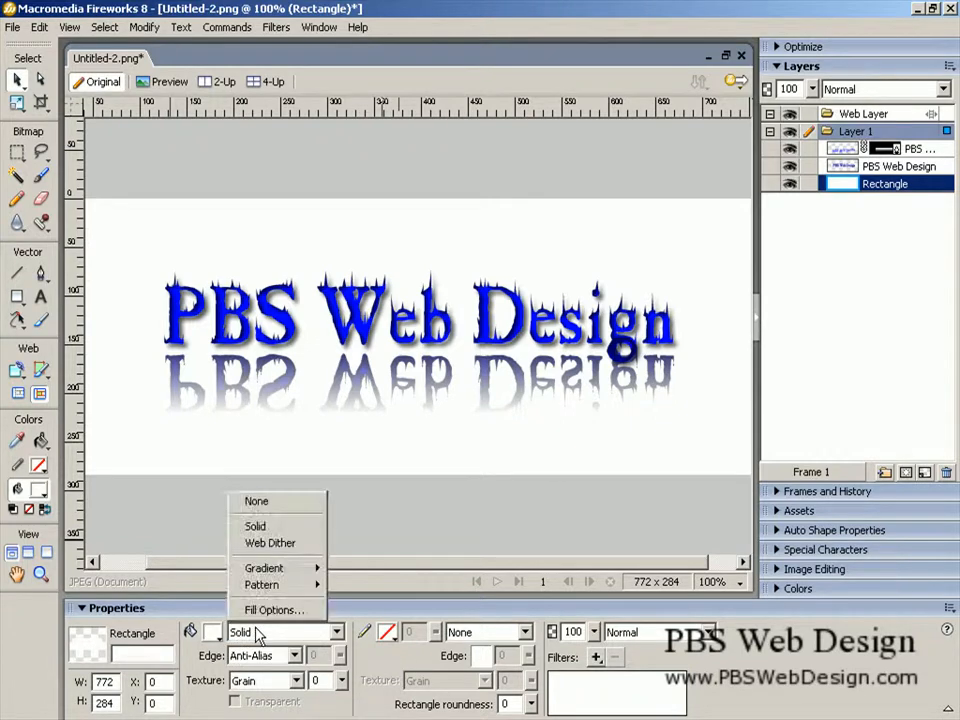
mouse_move(316, 569)
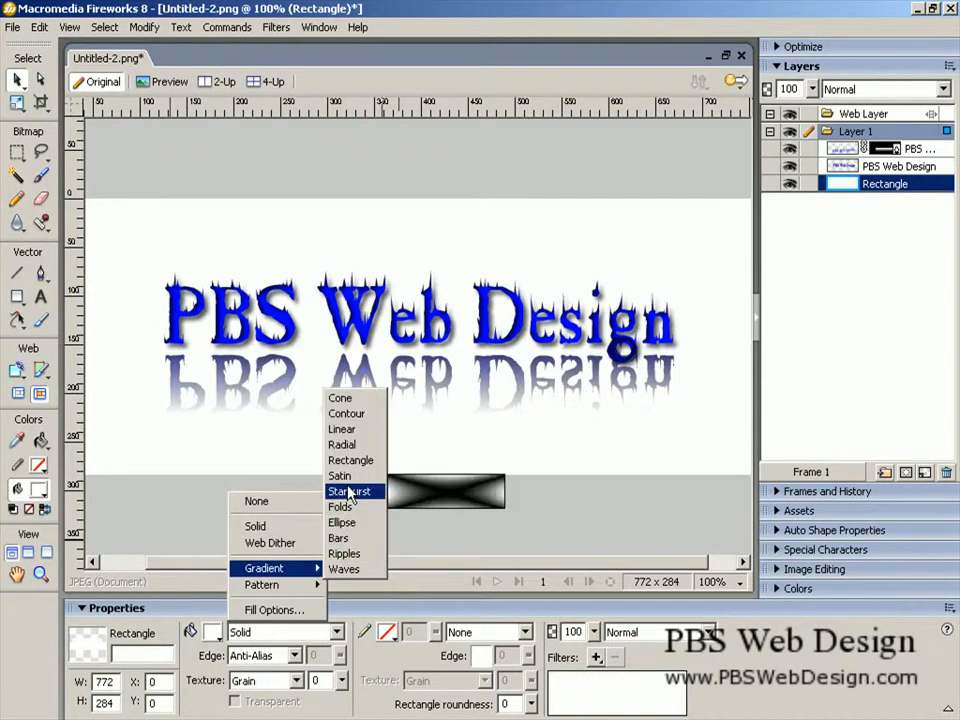
left_click(342, 429)
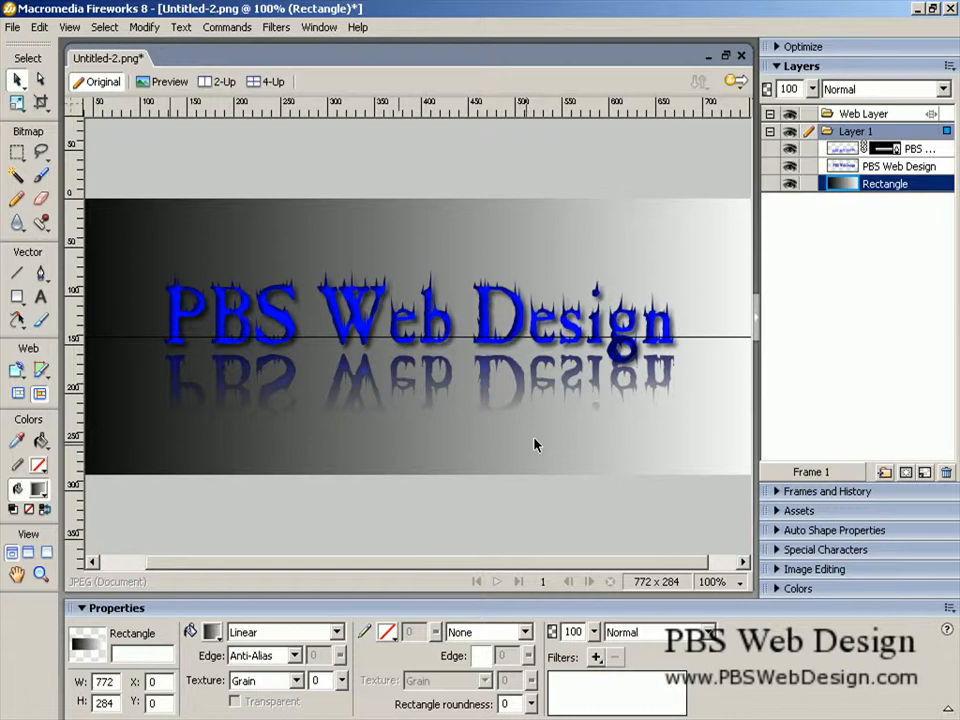
- Edit the background rectangle's gradient colours so it runs from black to dark grey instead of white
left_click(211, 632)
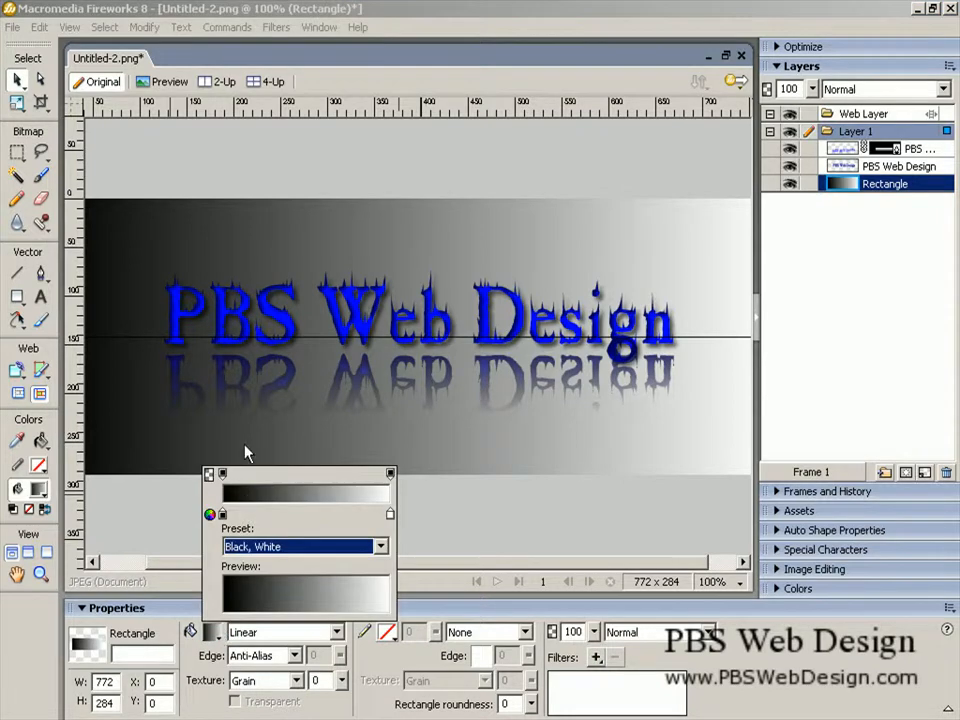
left_click(209, 514)
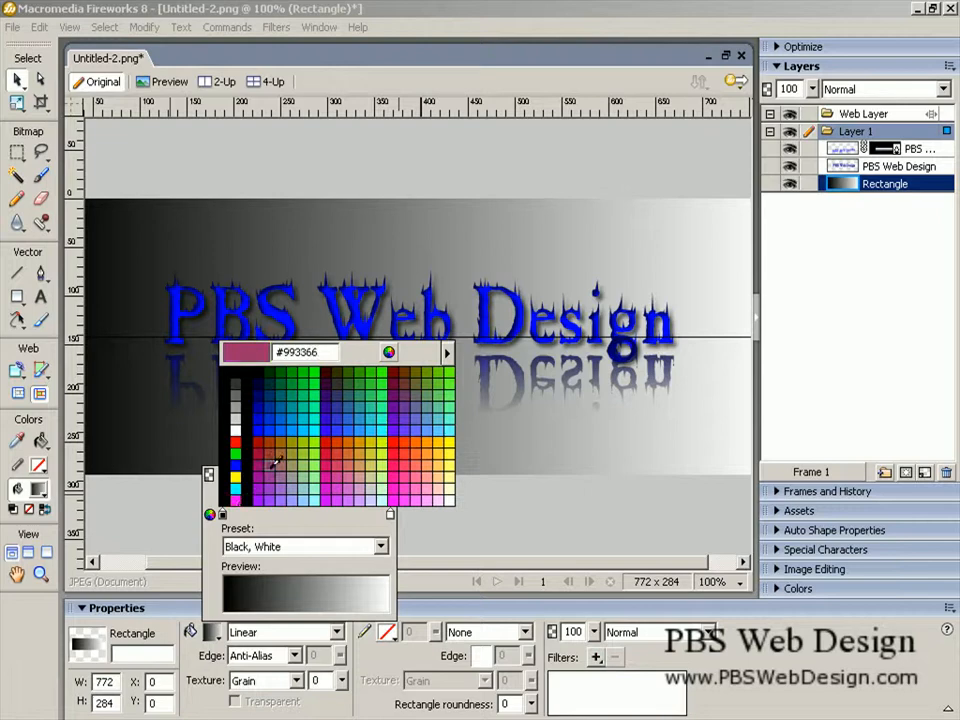
left_click(236, 383)
left_click(389, 514)
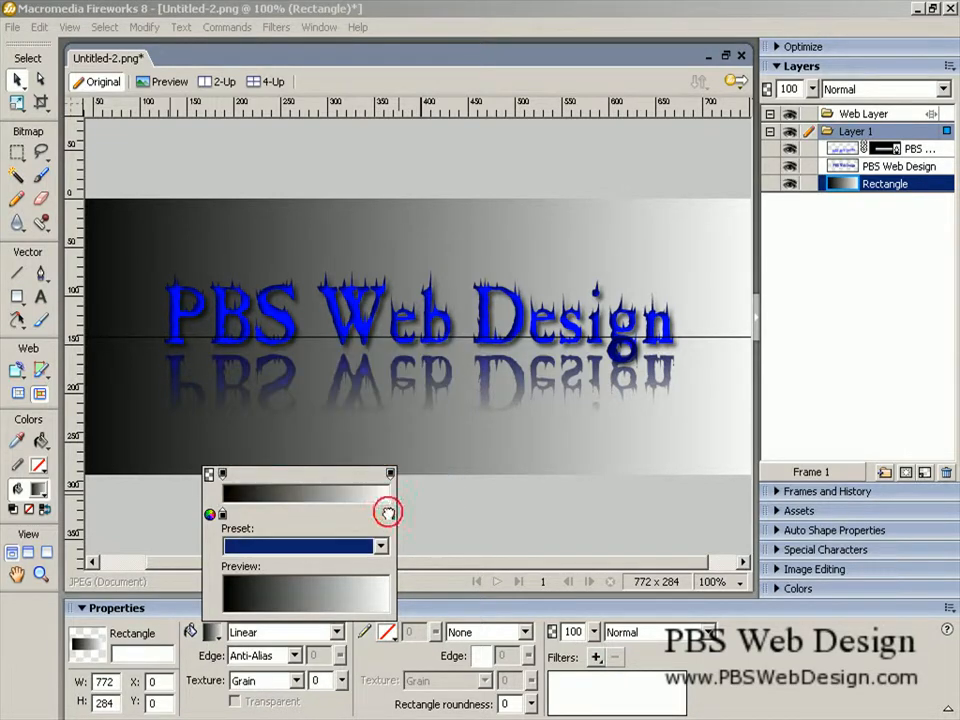
left_click(402, 393)
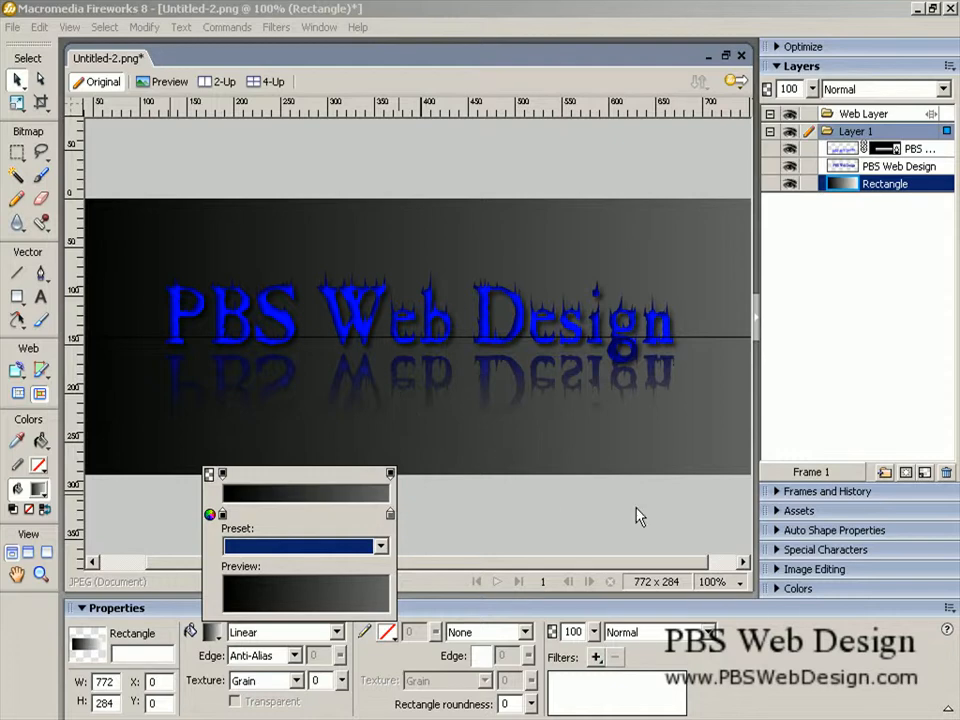
left_click(800, 401)
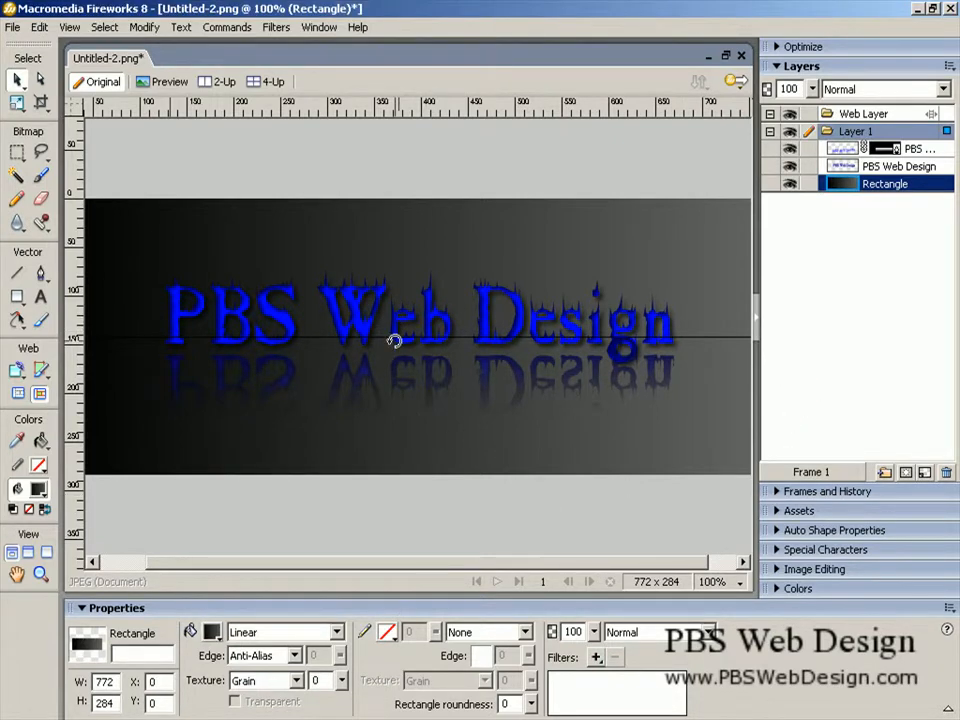
- Adjust the background rectangle's linear gradient by moving its direction handle slightly, and deselect all objects
left_click_drag(397, 337, 445, 337)
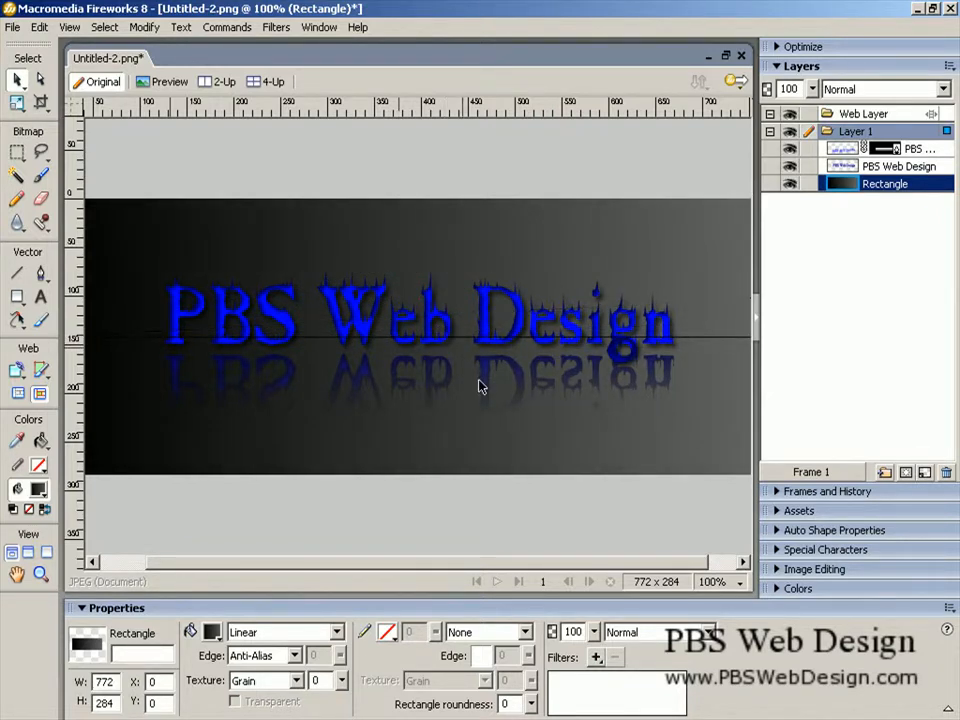
left_click(287, 632)
left_click(931, 373)
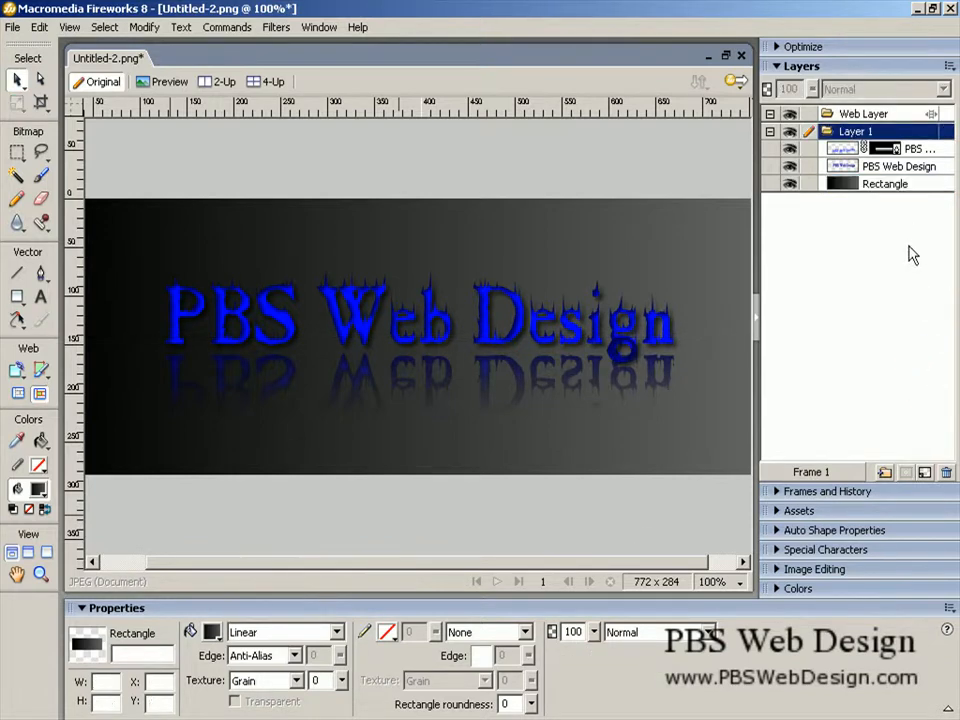
left_click(852, 133)
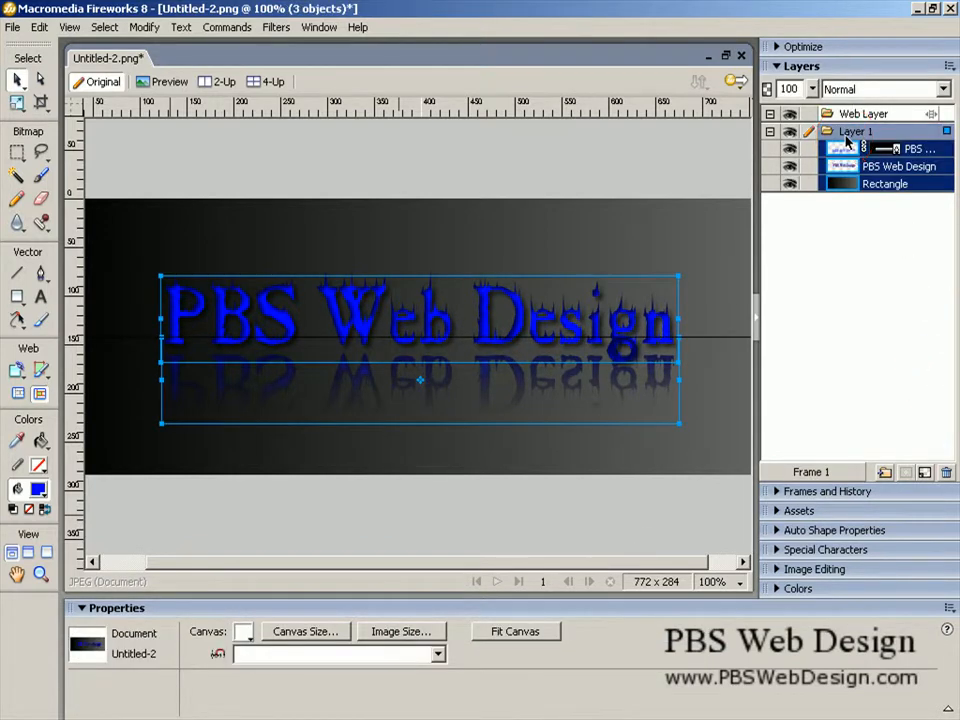
left_click(857, 233)
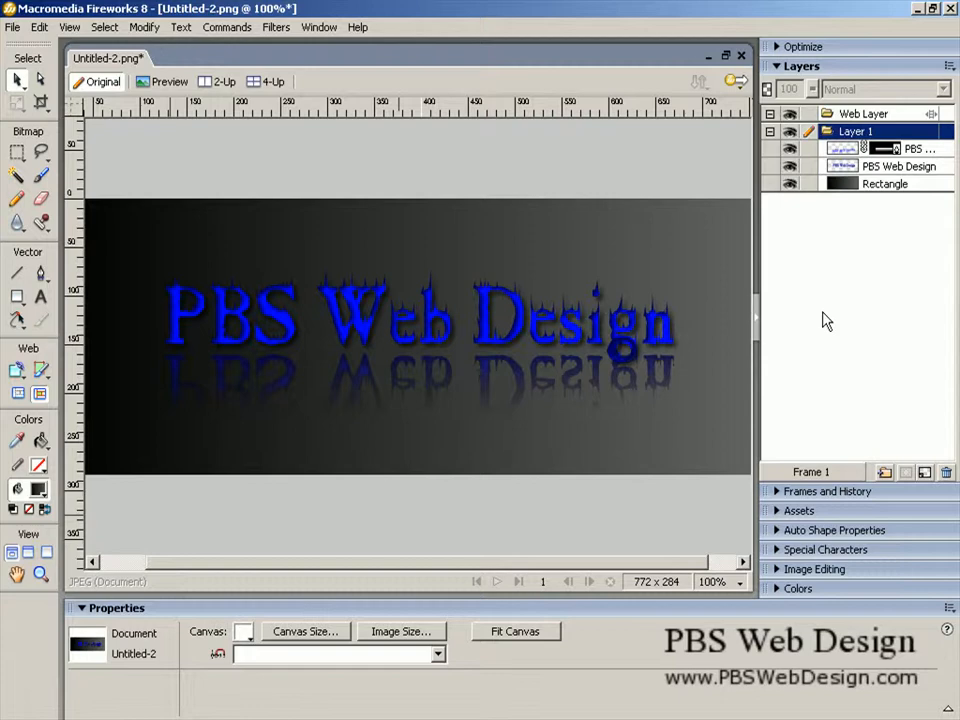
- Close Untitled-2.png without saving and create a new 800 x 600 pixel document with a white canvas
left_click(741, 55)
left_click(489, 392)
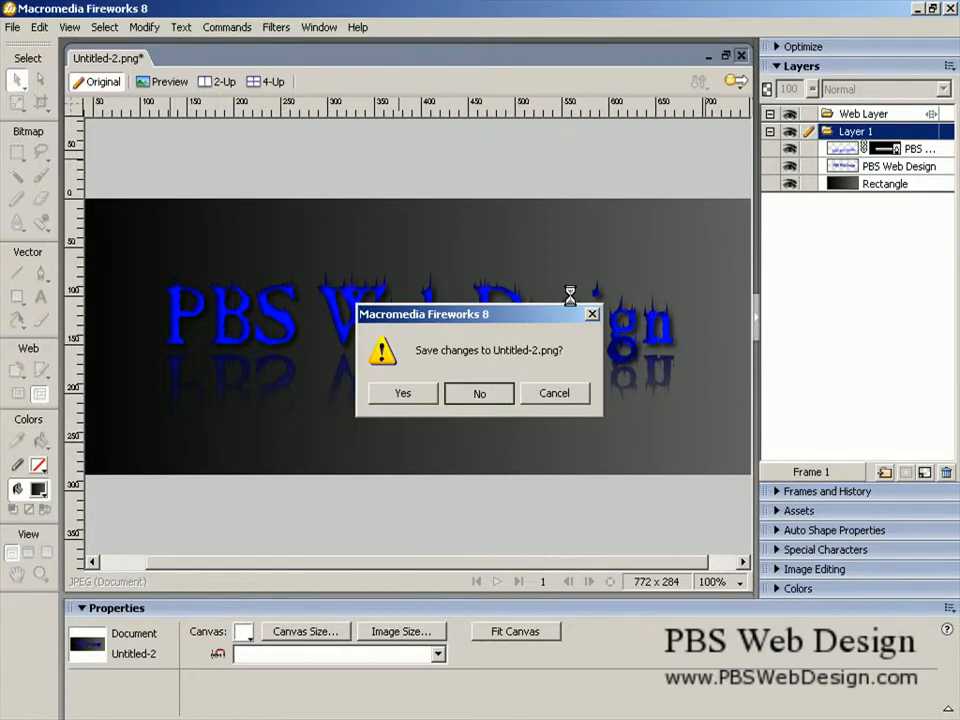
left_click(482, 216)
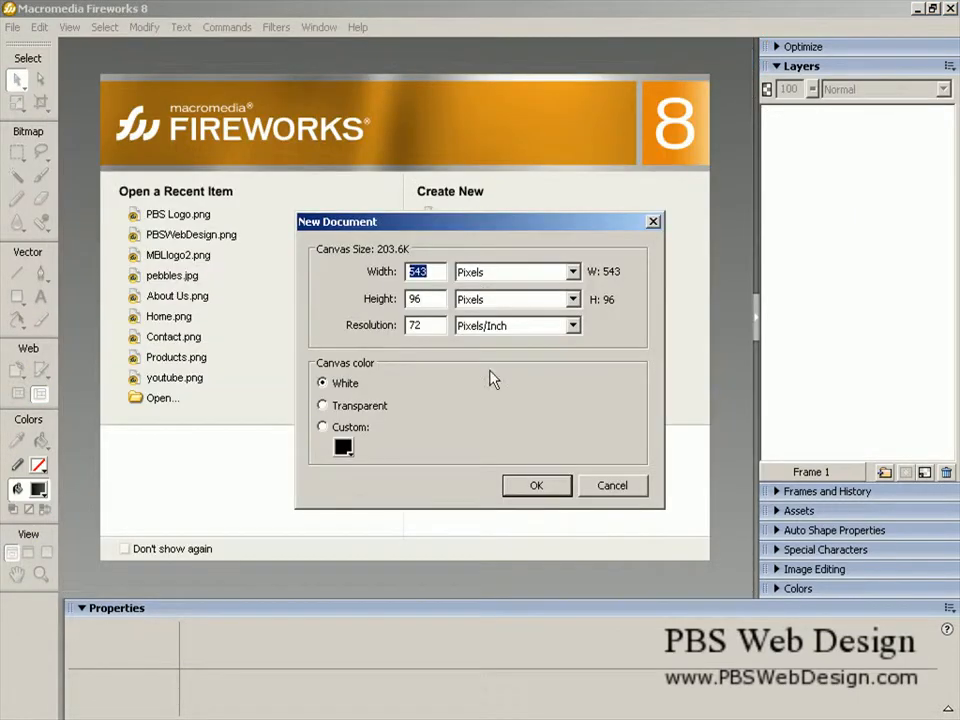
type("800")
key("Tab")
type("0")
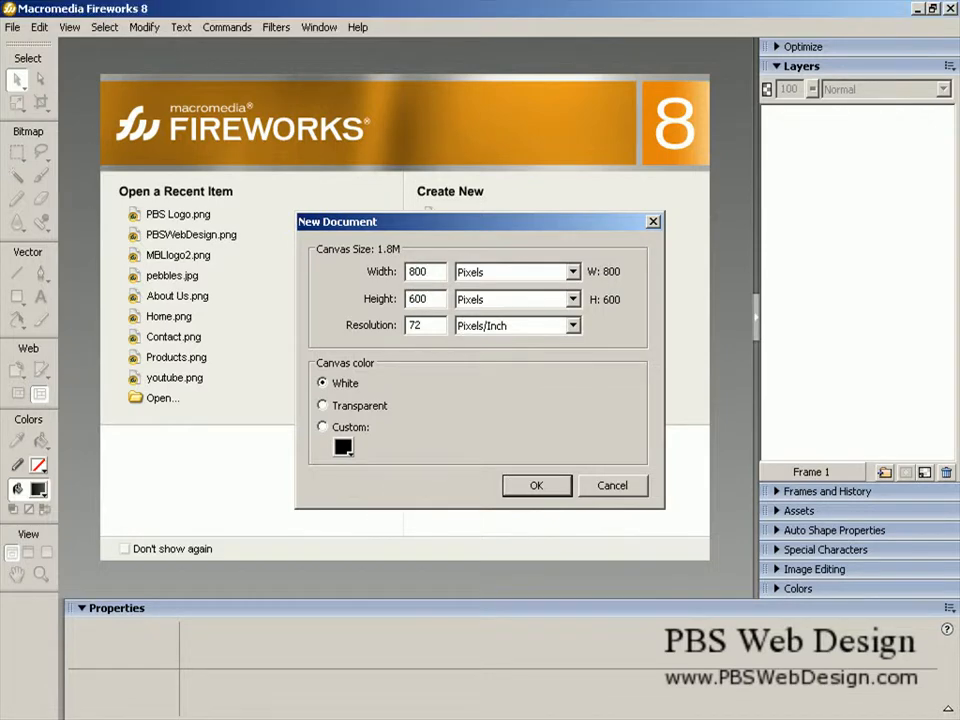
key("Return")
- Draw a rectangle about 743 x 268 pixels across the canvas with fill None, and fit the canvas to the objects
left_click(17, 298)
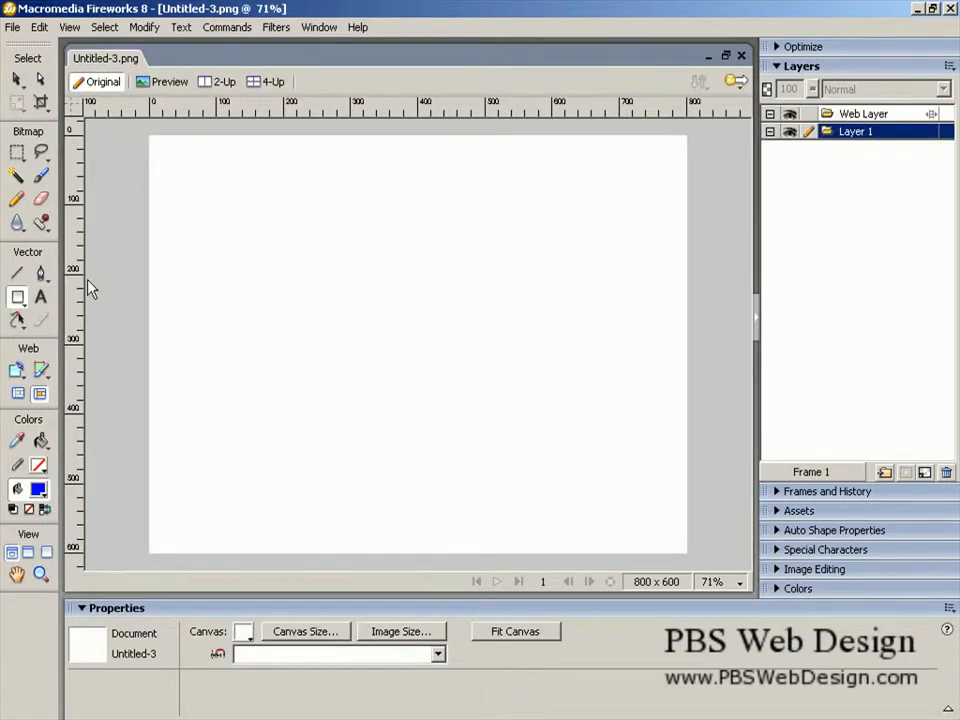
left_click_drag(167, 283, 666, 467)
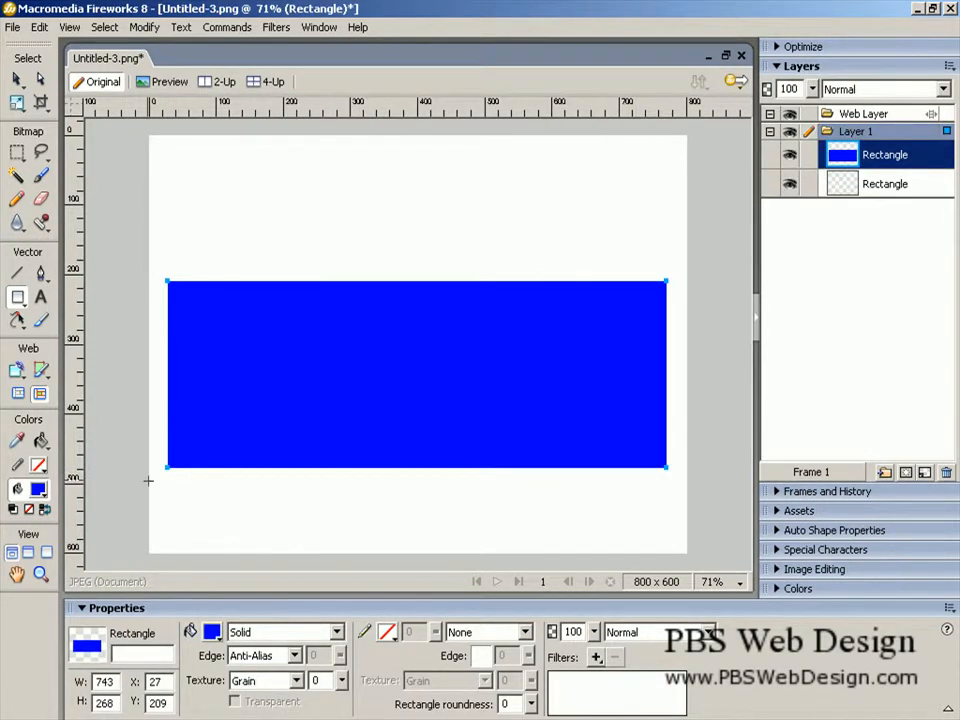
left_click(276, 634)
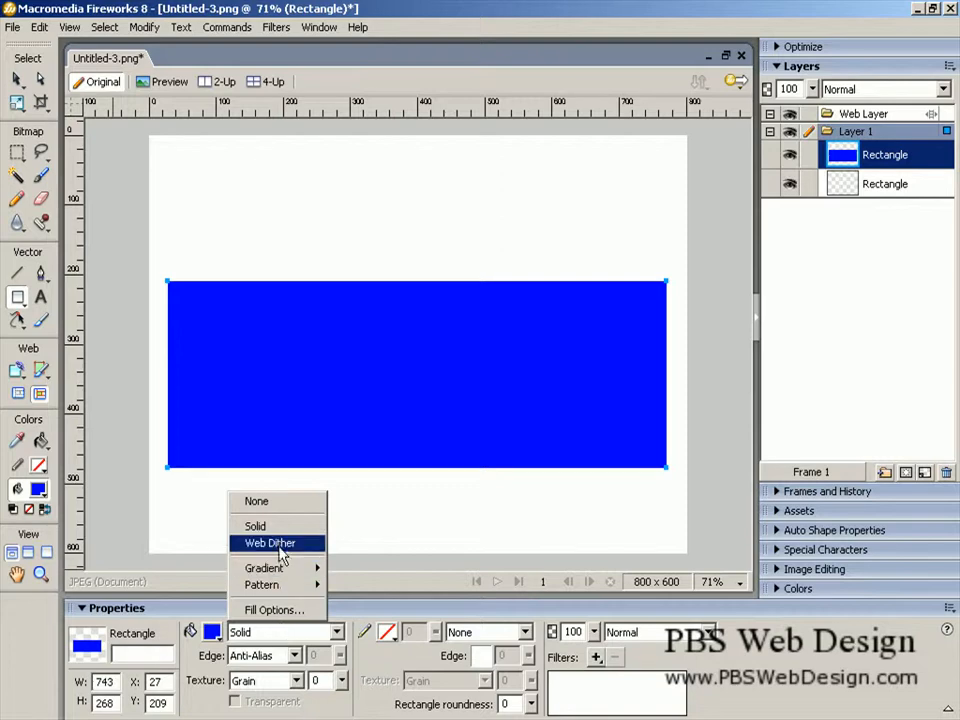
left_click(278, 503)
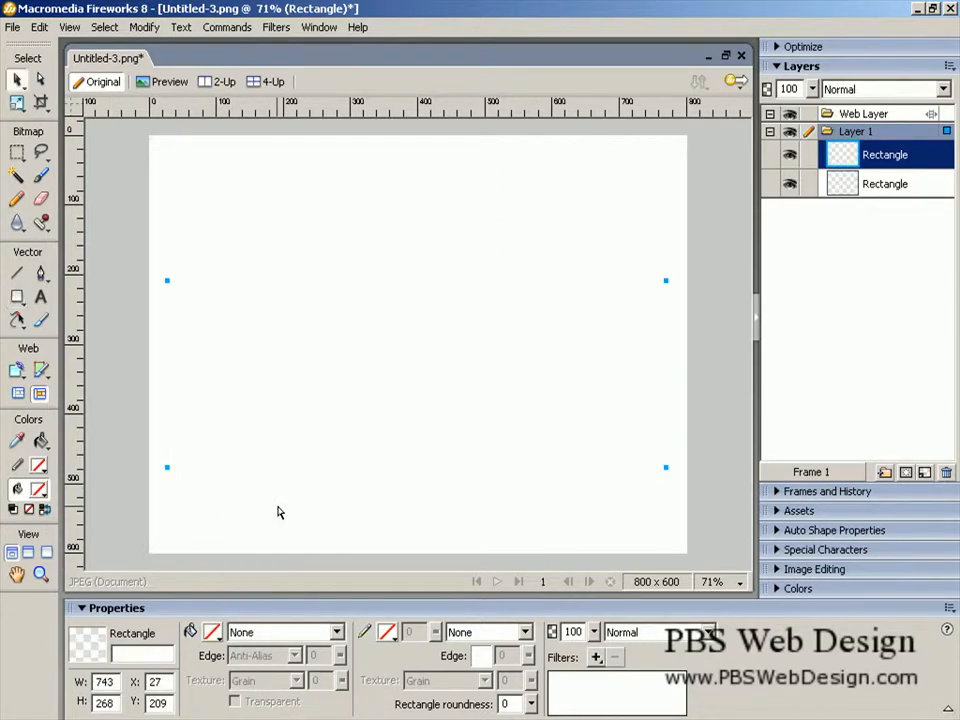
key("ctrl+alt+f")
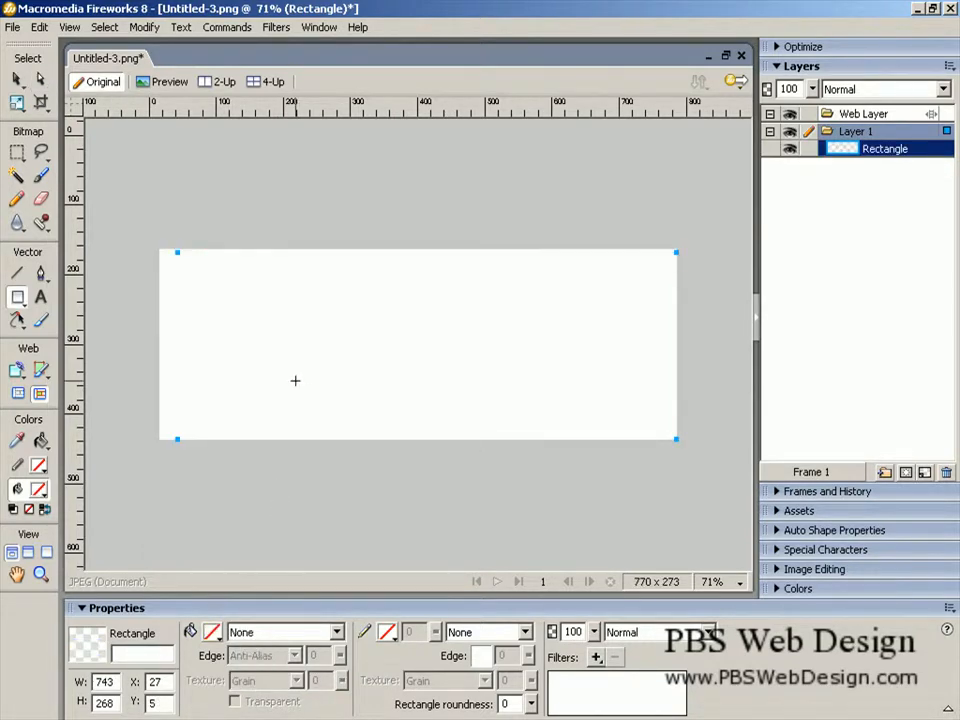
- Add the text "Youtube" in blue Cheap Fire, size 85, in the upper part of the canvas
left_click(44, 297)
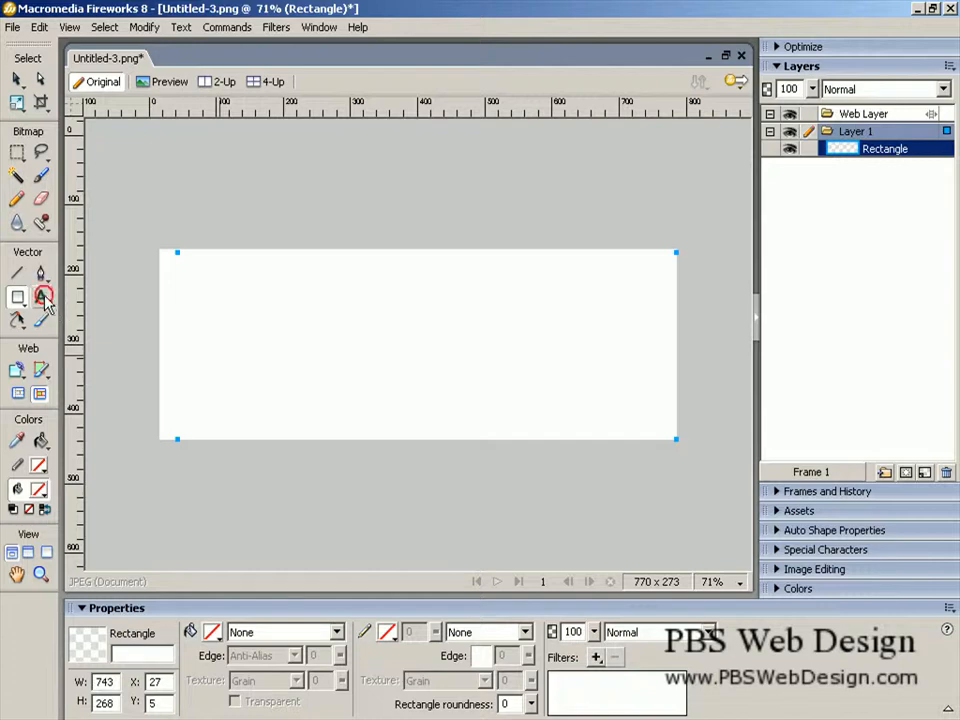
left_click(225, 310)
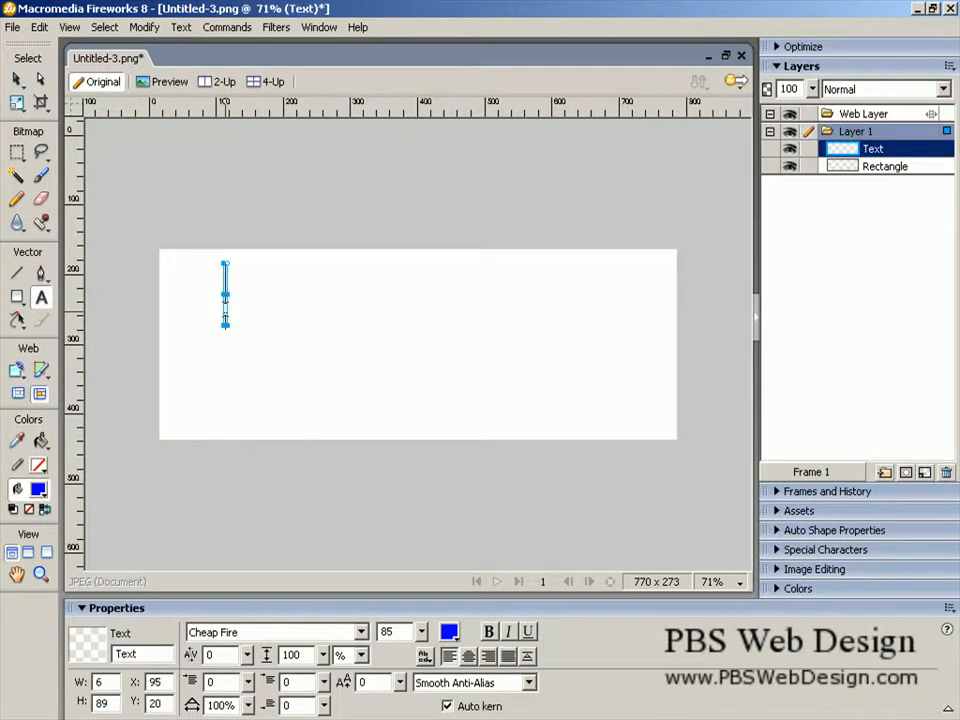
type("Yout")
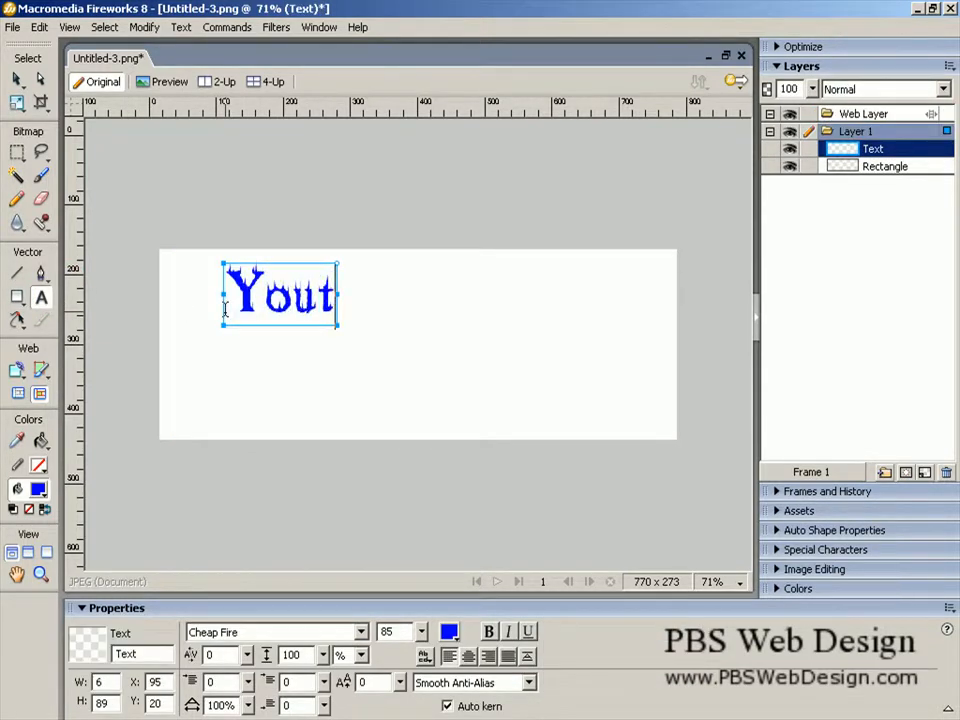
type("ube")
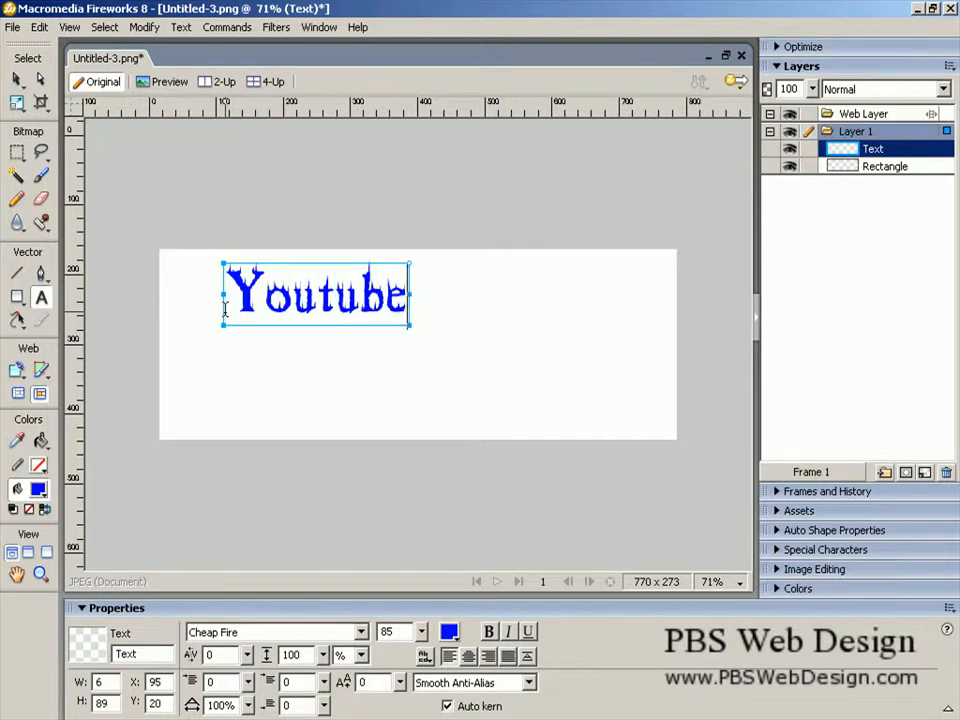
- Try to change the "Youtube" text's font to Loki Cola while still editing the text
left_click(293, 630)
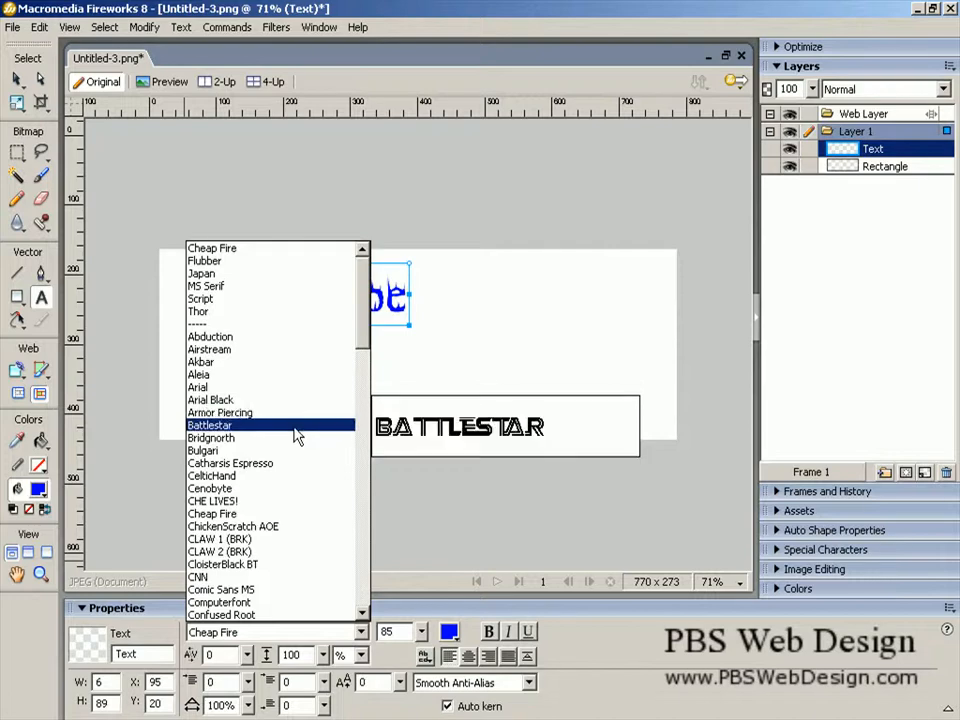
scroll(295, 441, "down", 9)
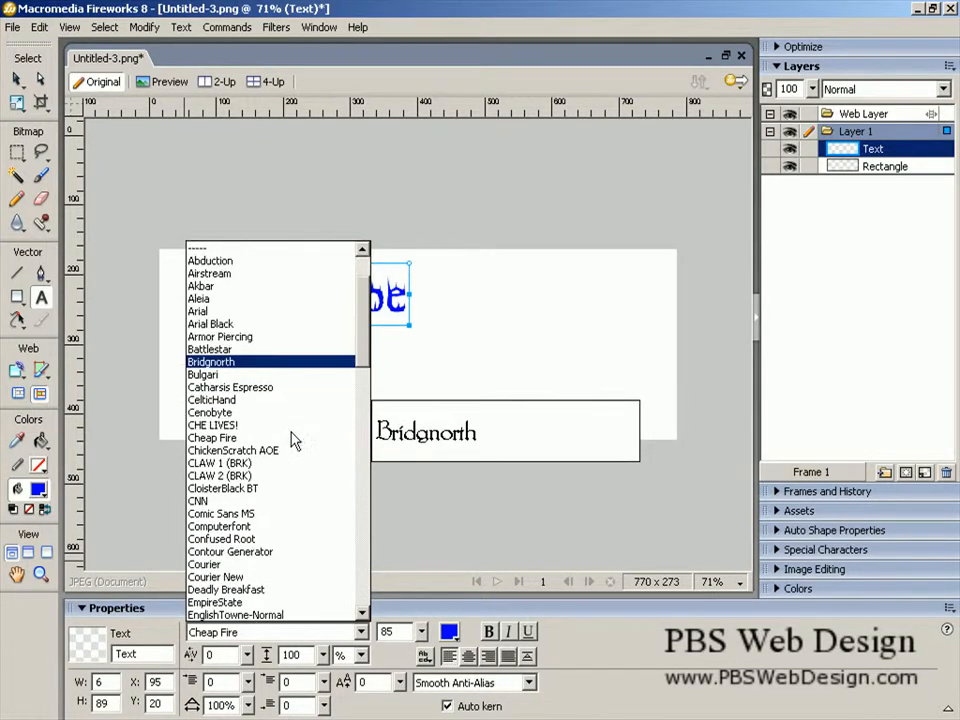
scroll(295, 441, "down", 3)
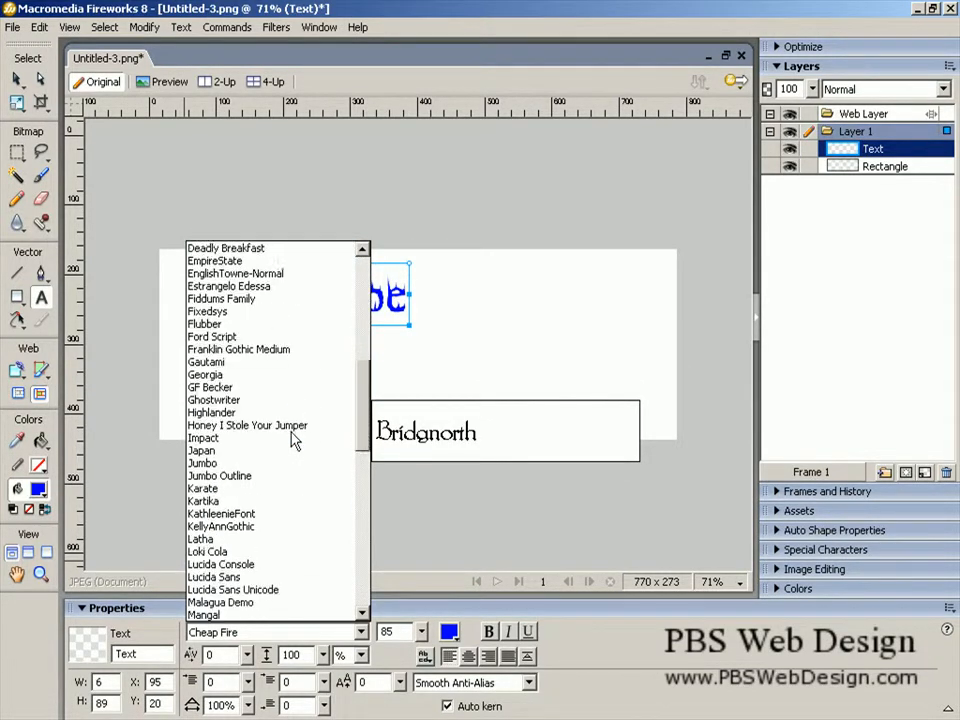
scroll(305, 373, "up", 1)
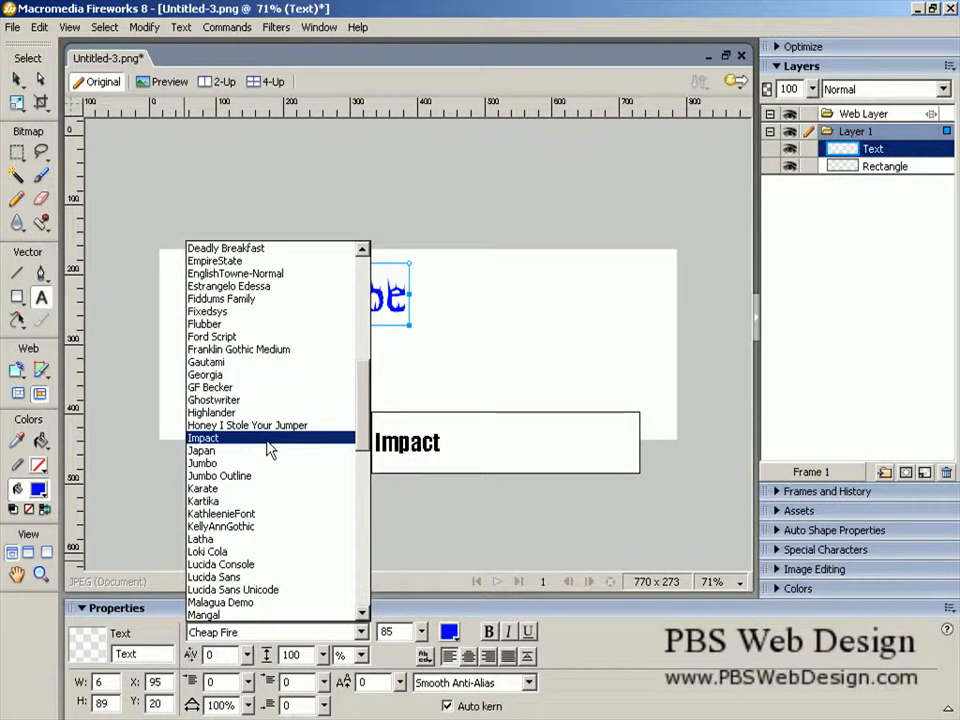
scroll(268, 450, "down", 3)
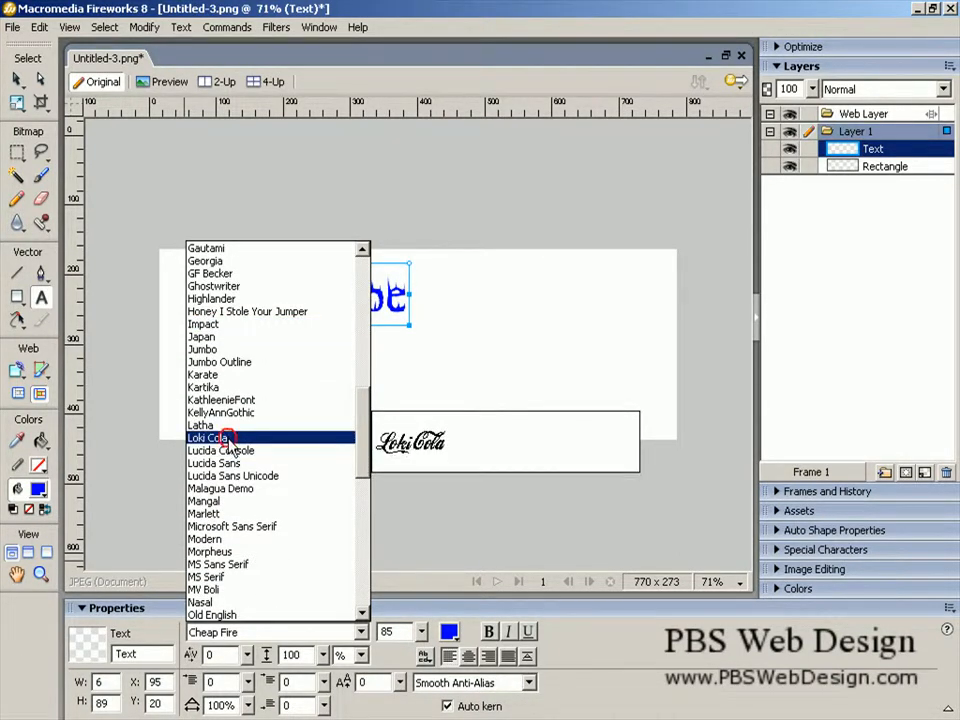
left_click(226, 437)
key("ctrl+z")
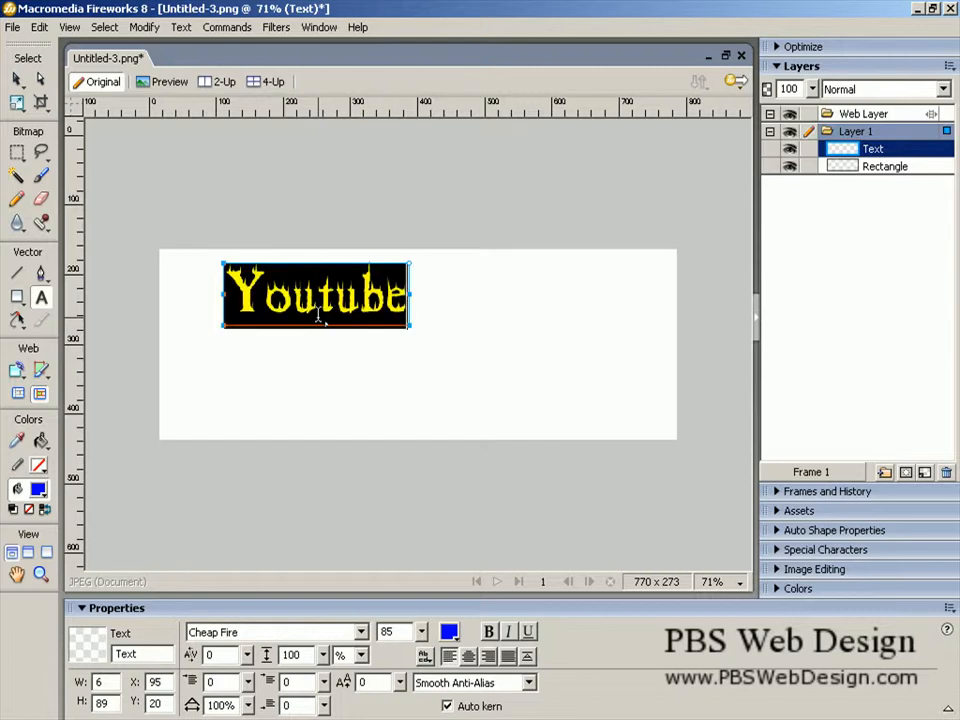
- Set the font of the whole "Youtube" text to Loki Cola and finish editing it
left_click(230, 632)
scroll(240, 450, "down", 12)
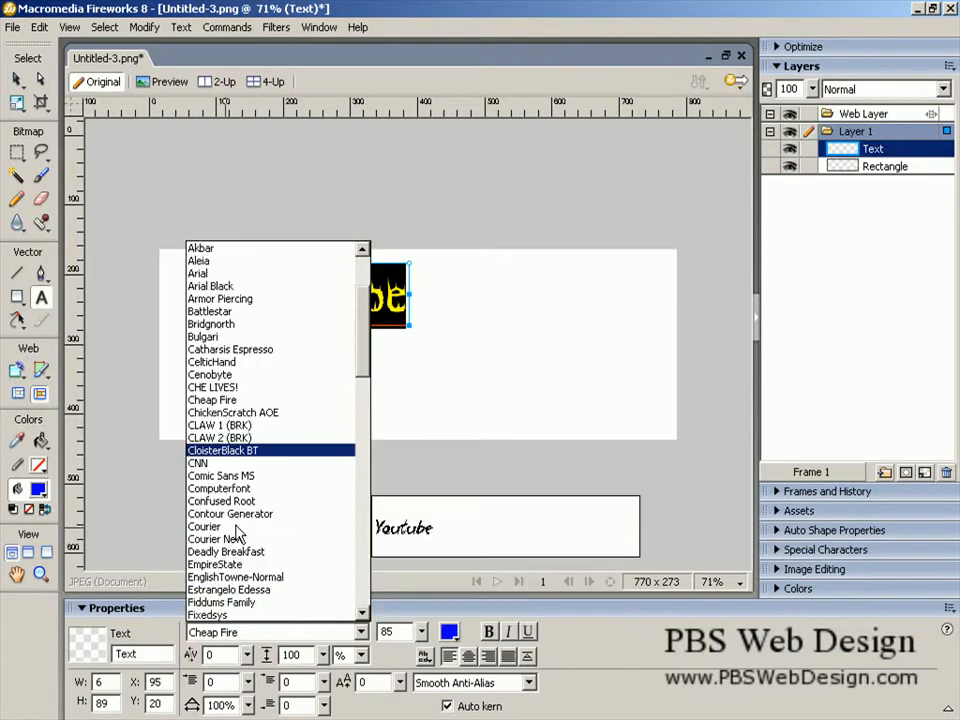
left_click(208, 514)
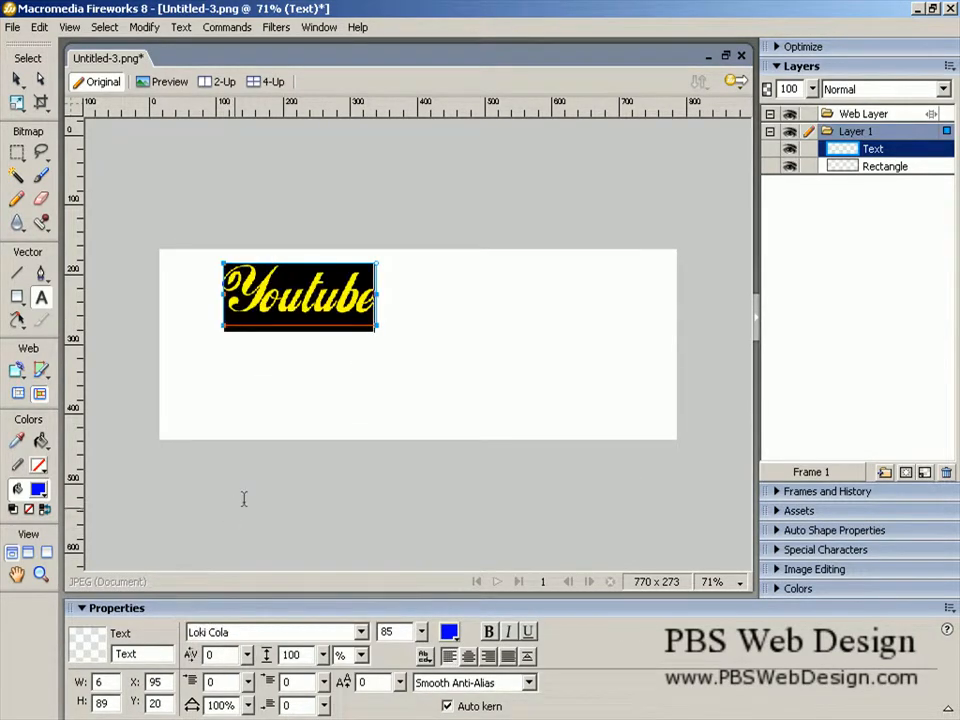
left_click(395, 388)
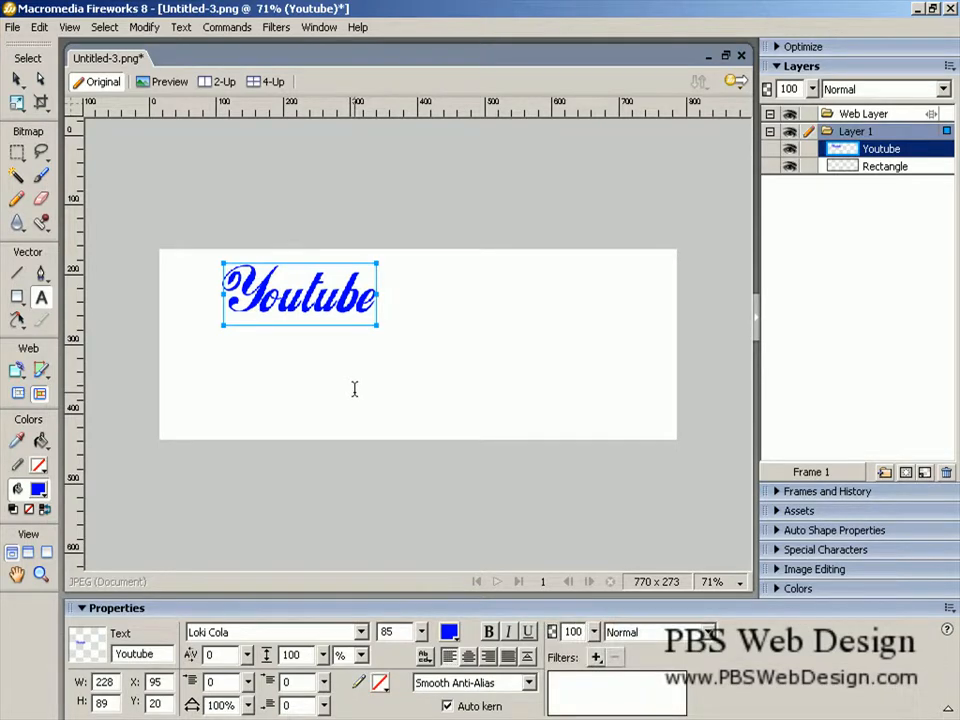
- Apply a flat, raised Inner Bevel filter with width 10 to the "Youtube" text
double_click(332, 293)
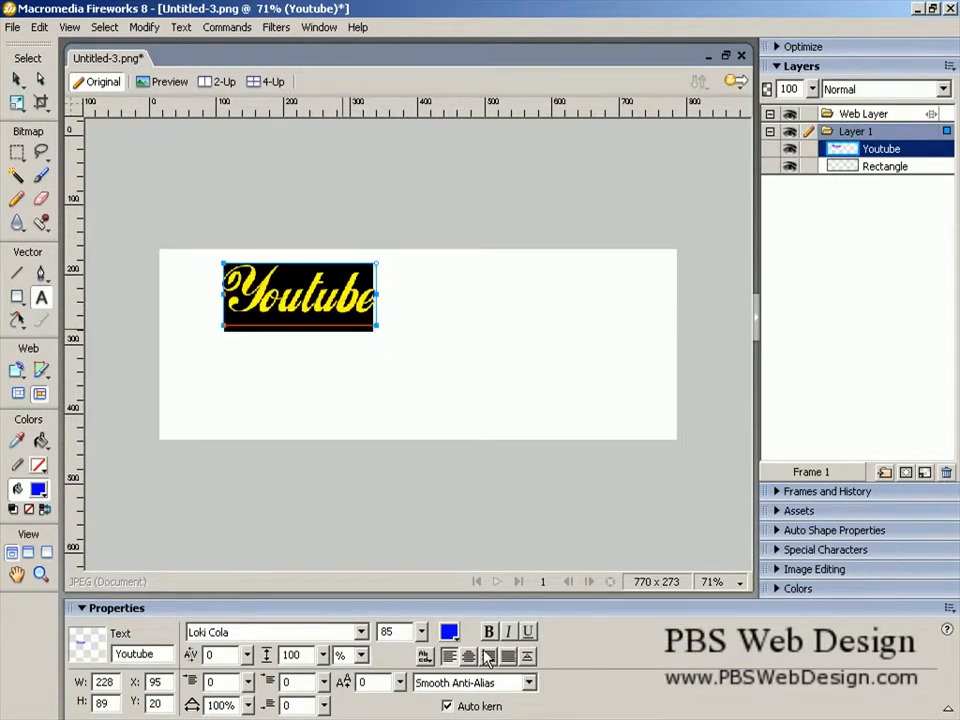
left_click(478, 364)
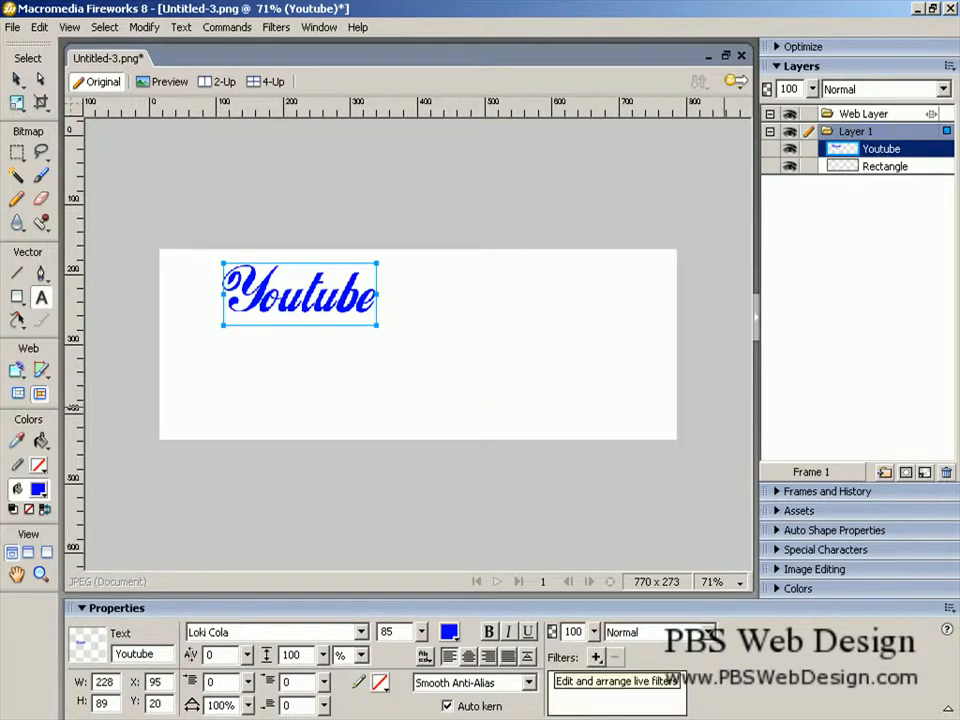
left_click(595, 658)
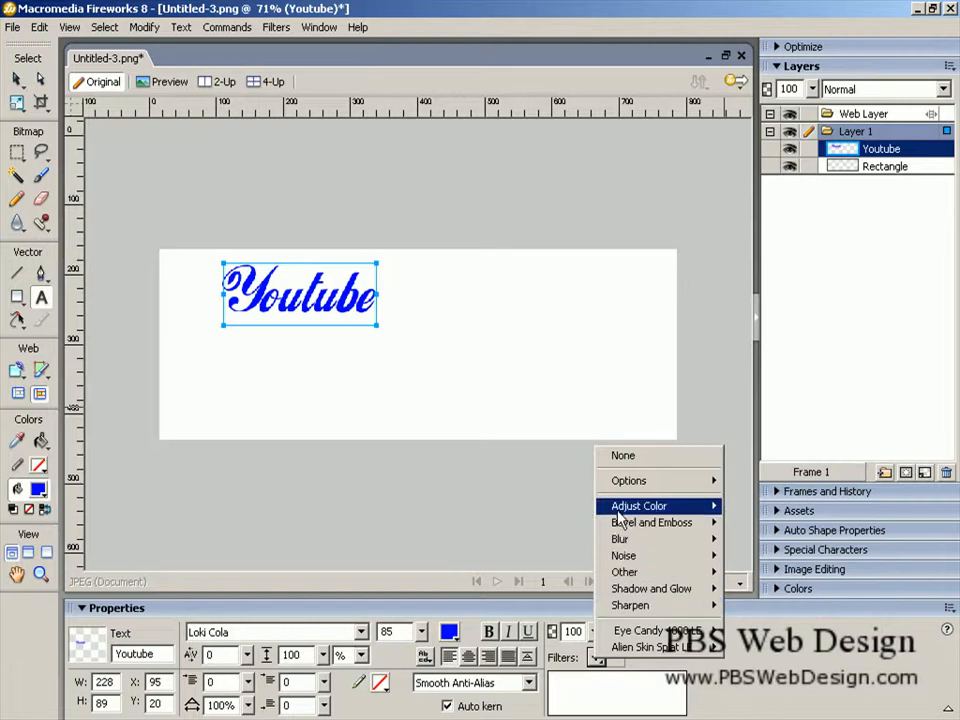
mouse_move(619, 526)
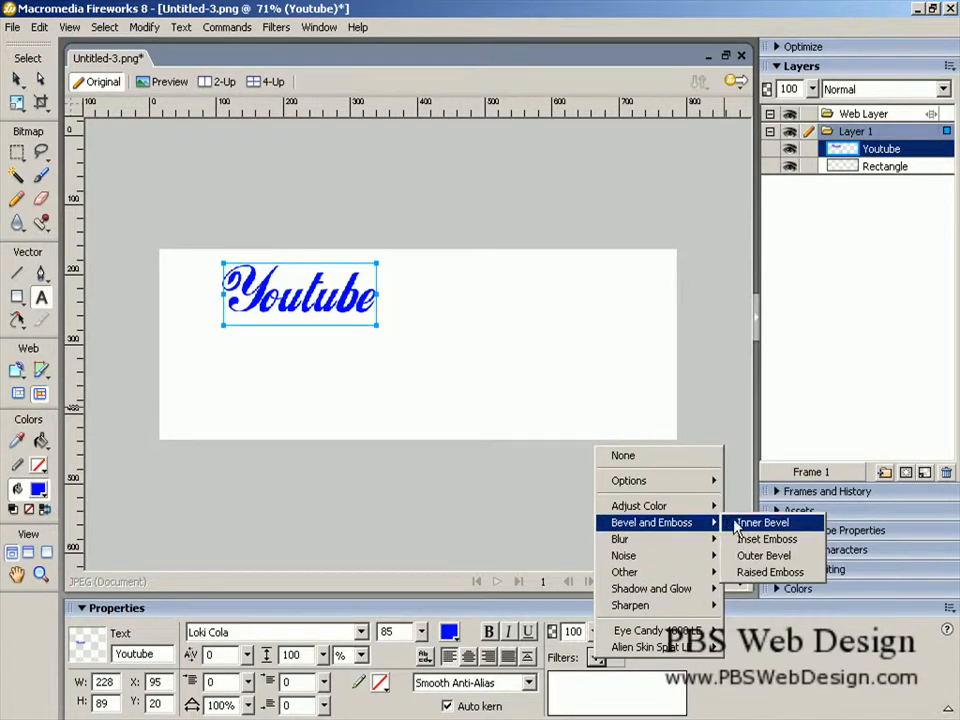
left_click(760, 523)
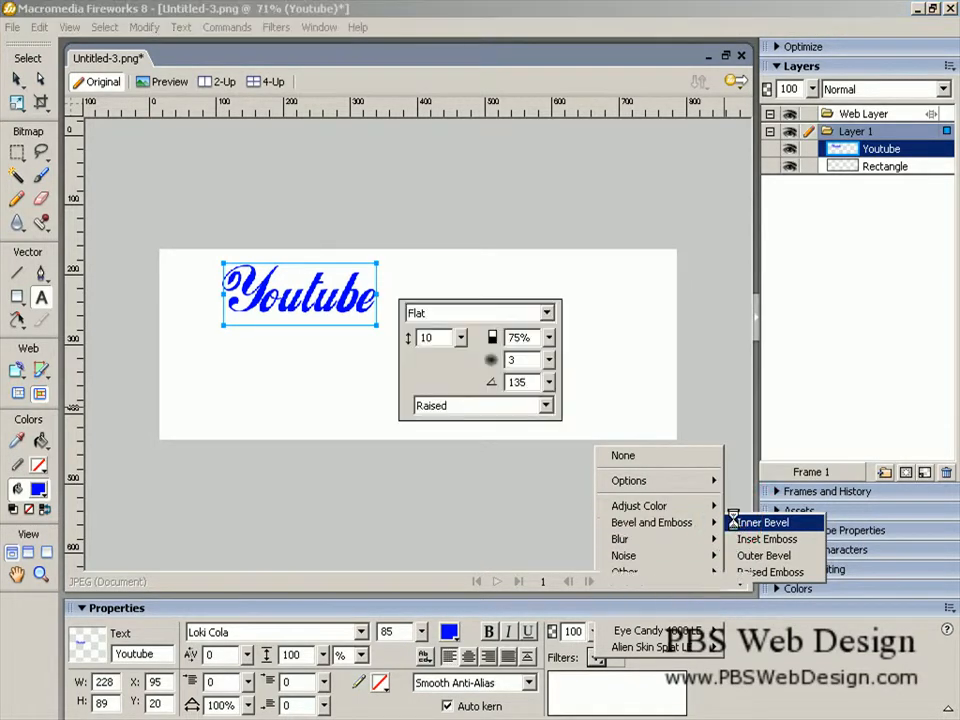
left_click(535, 440)
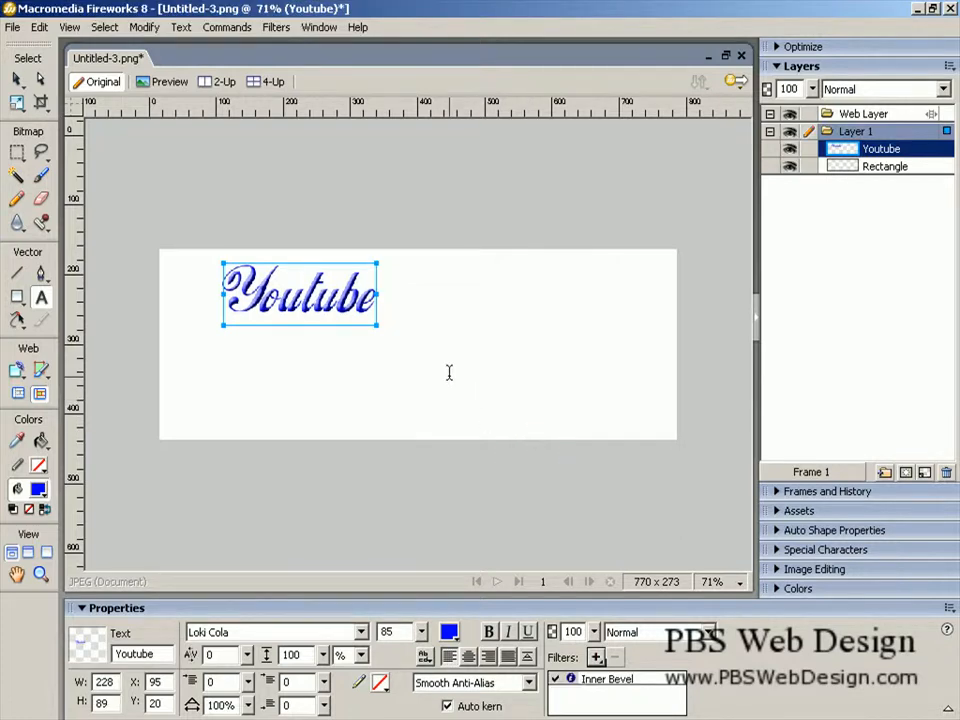
- Examine the Inner Bevel effect on the "Youtube" text at 150% and 100% magnification
key("ctrl+1")
key("ctrl+equal")
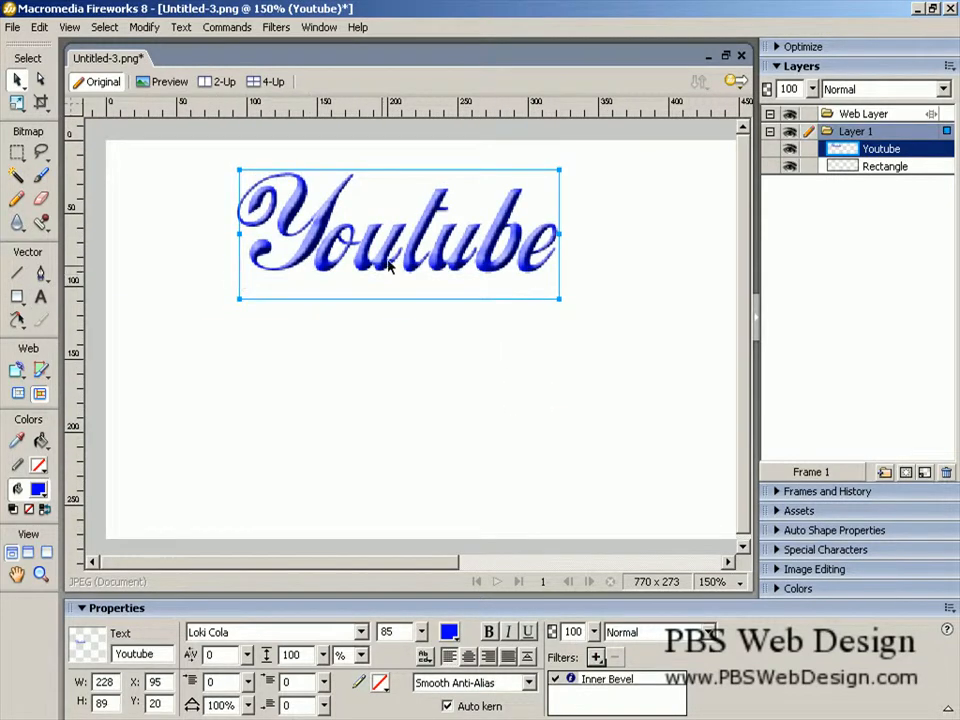
key("t")
key("ctrl+1")
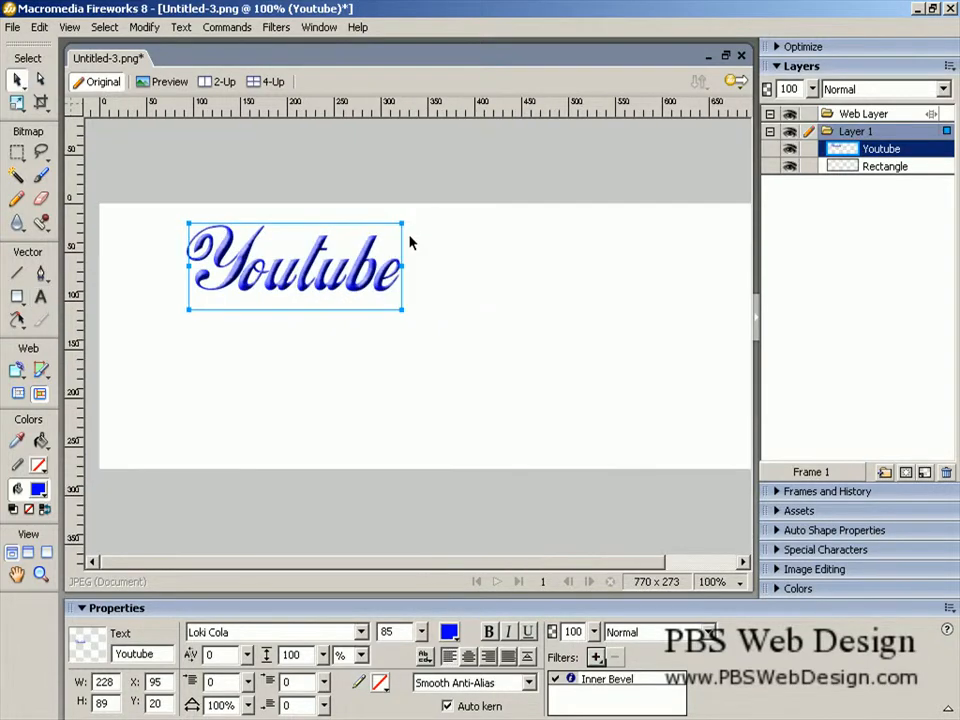
key("v")
key("ctrl+equal")
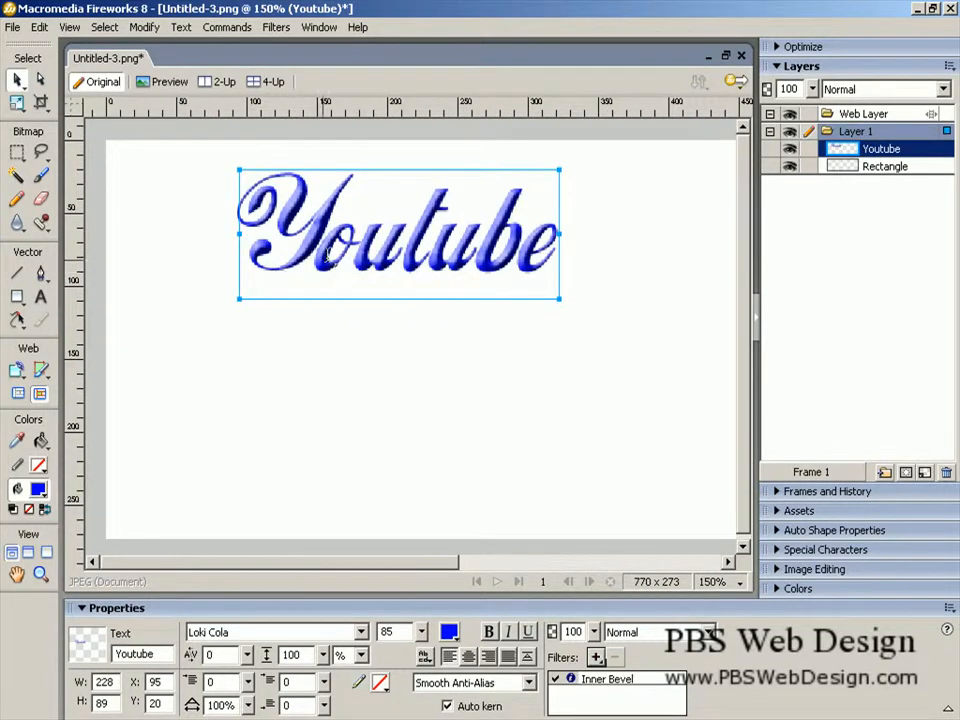
key("t")
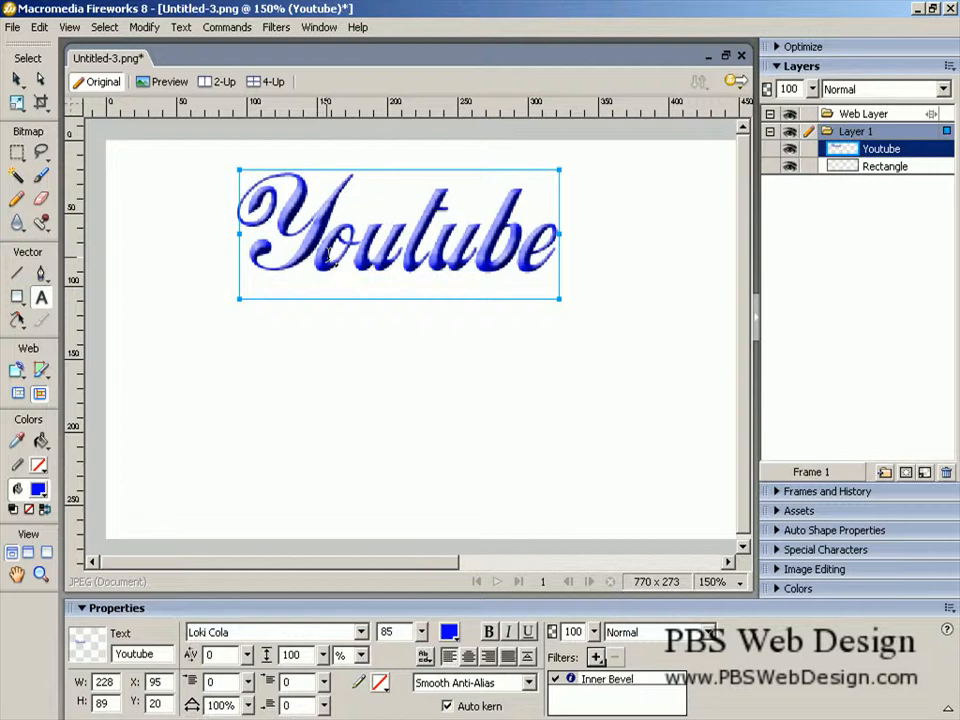
key("ctrl+1")
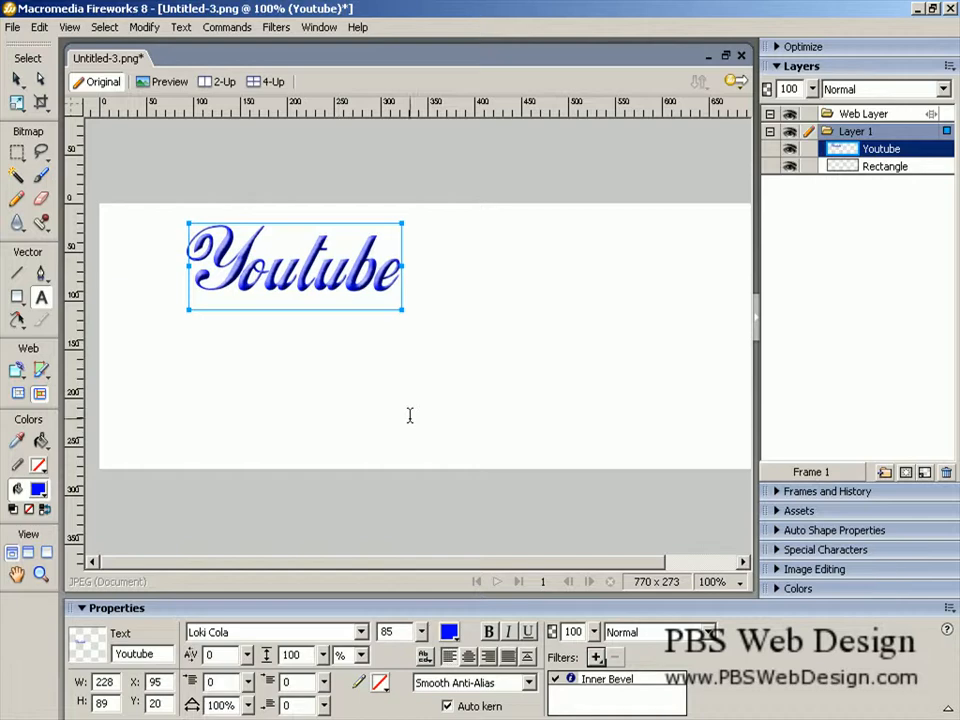
- Remove the Inner Bevel filter from the "Youtube" text, leaving its blend mode at Normal
left_click(592, 679)
left_click(616, 657)
left_click(652, 632)
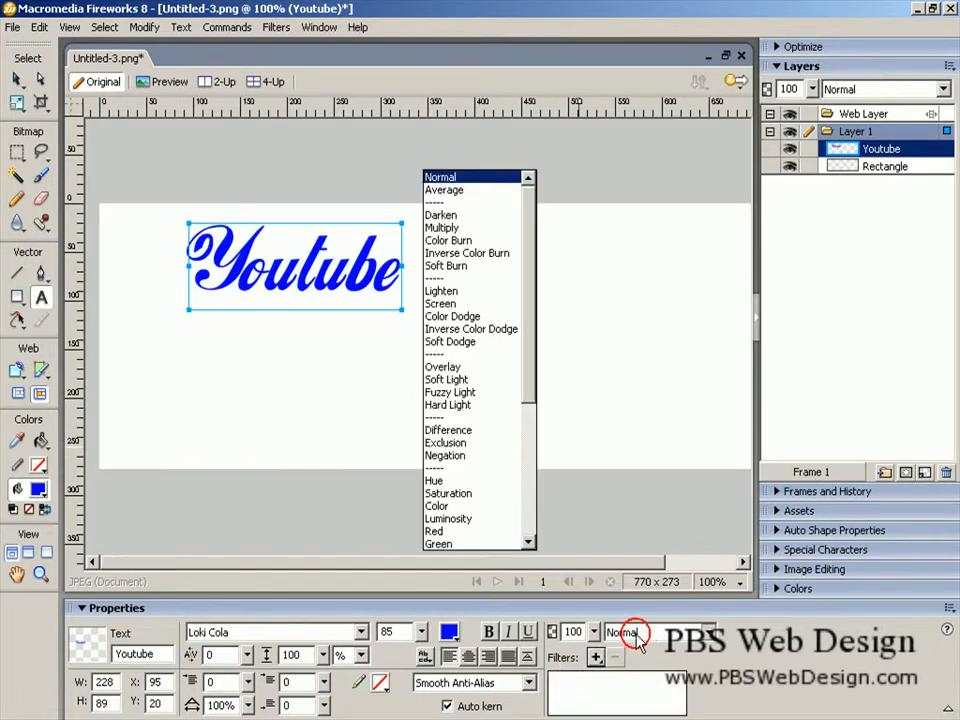
left_click(763, 667)
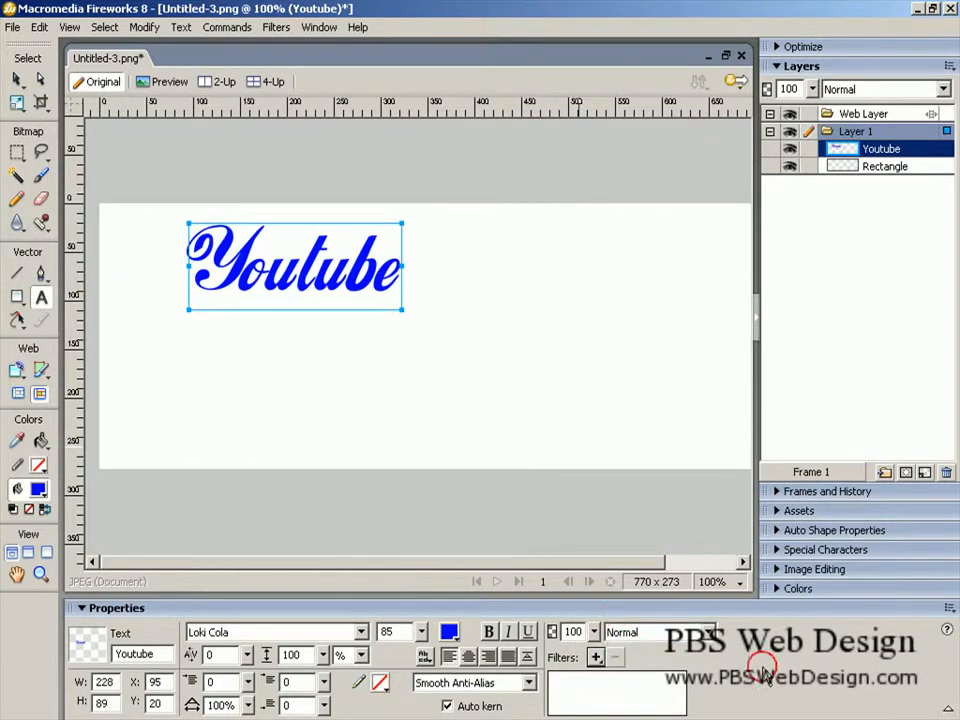
- Try an Inset Emboss filter with width 2 on the "Youtube" text, and remove it again
left_click(596, 657)
mouse_move(655, 522)
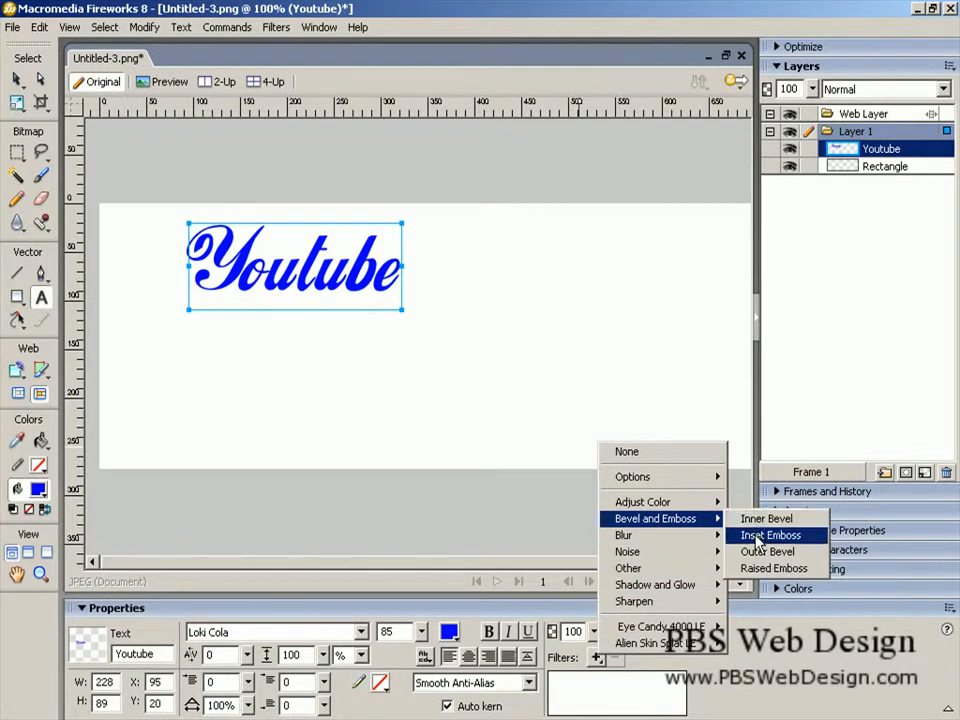
left_click(754, 535)
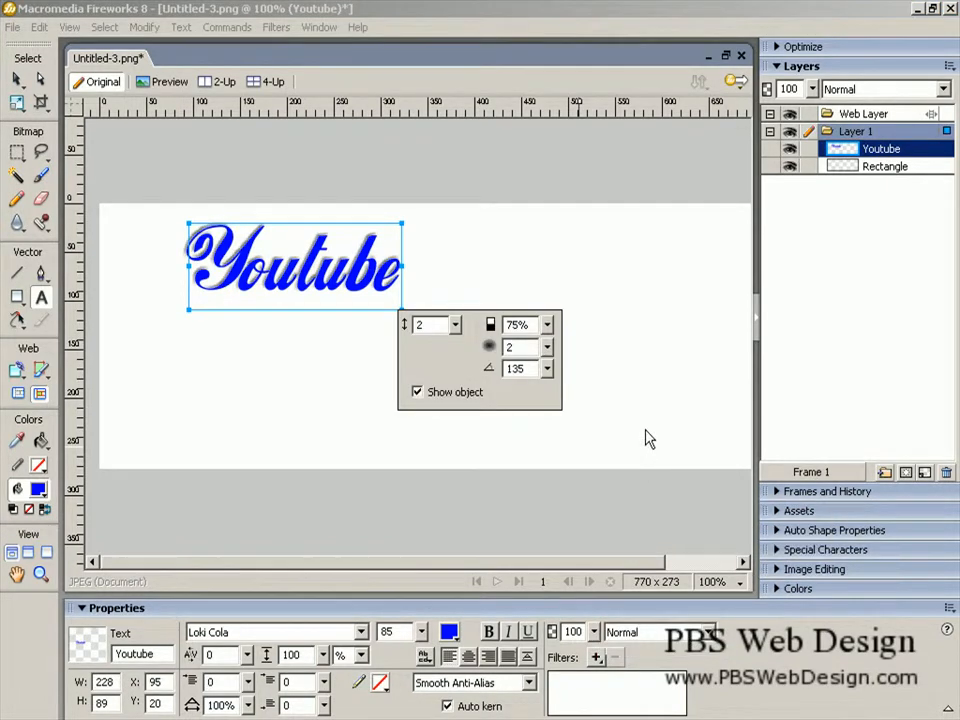
left_click(645, 436)
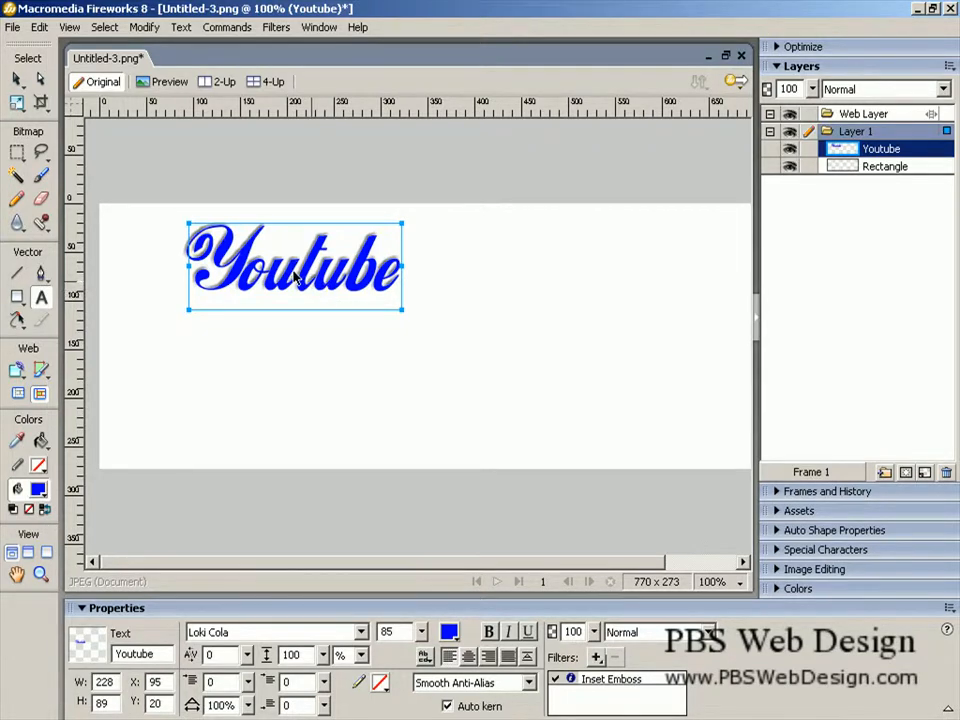
key("ctrl+equal")
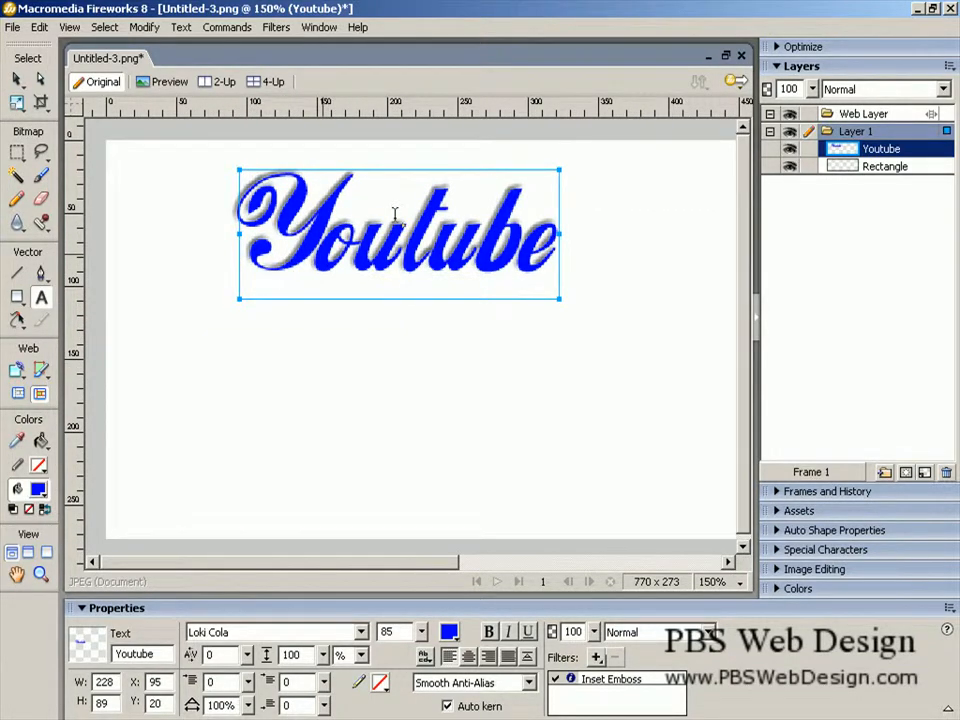
key("ctrl+minus")
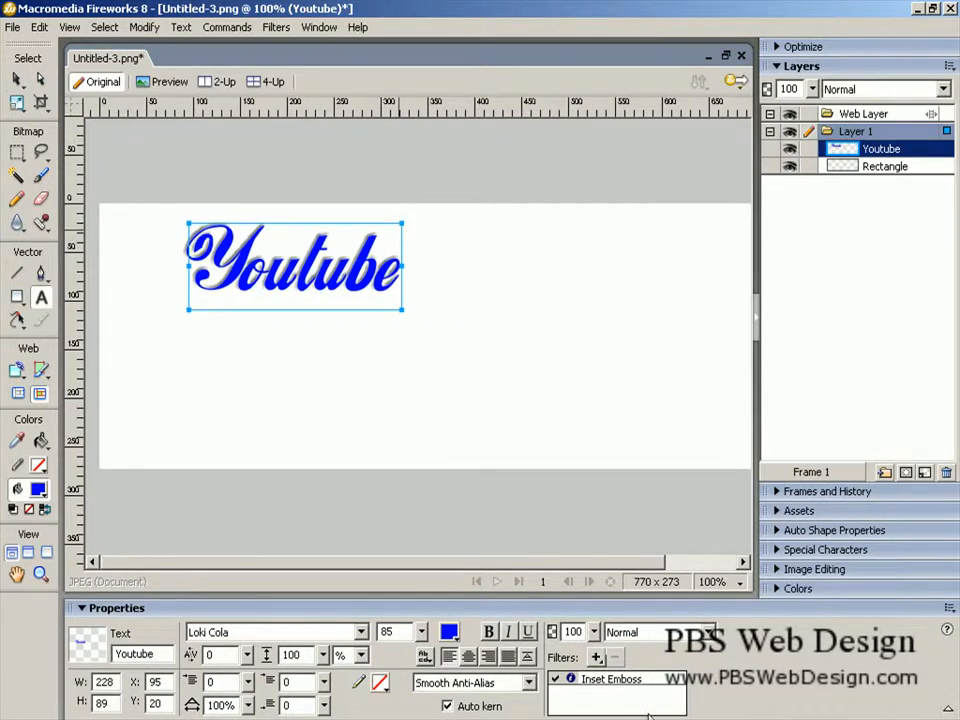
left_click(613, 680)
left_click(614, 657)
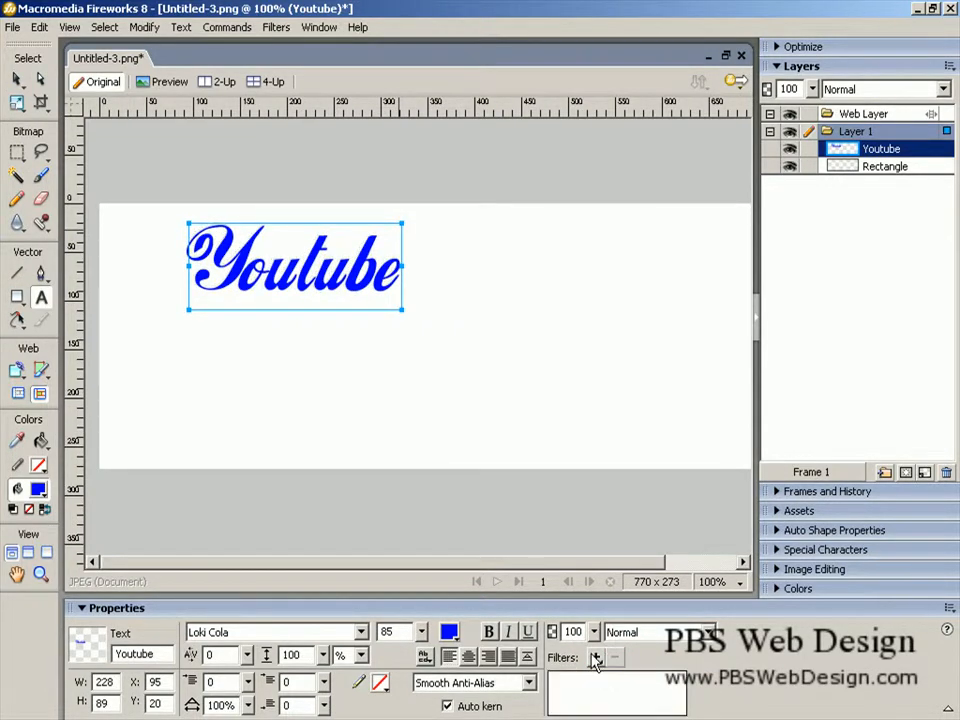
- Apply a flat, raised Outer Bevel filter with width 10 and black (#000000) color to the "Youtube" text
left_click(596, 659)
mouse_move(650, 516)
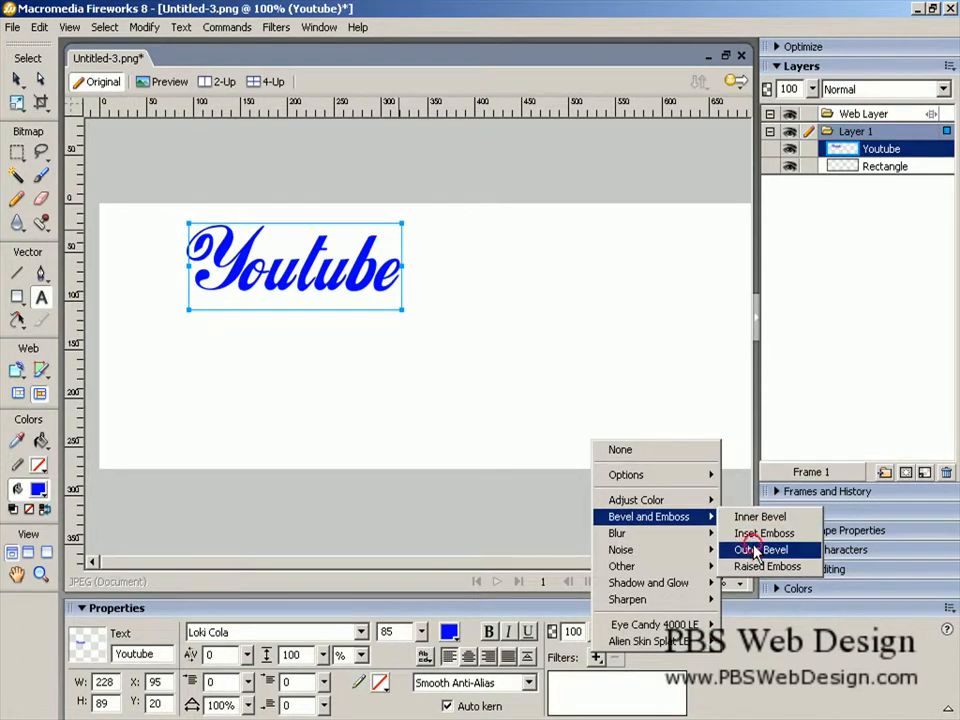
left_click(752, 550)
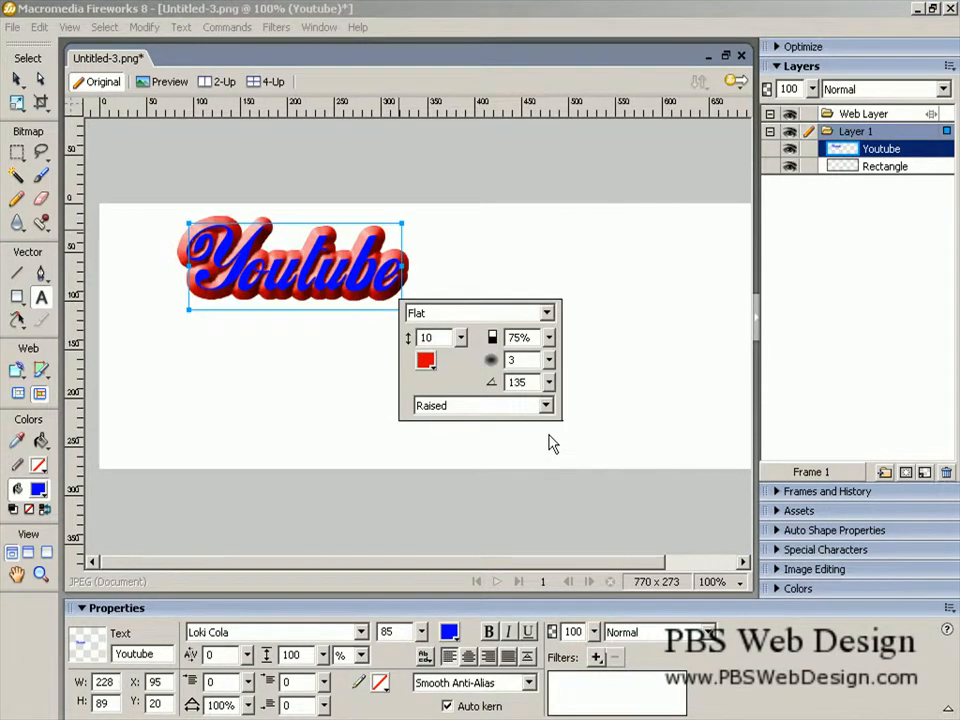
left_click(420, 362)
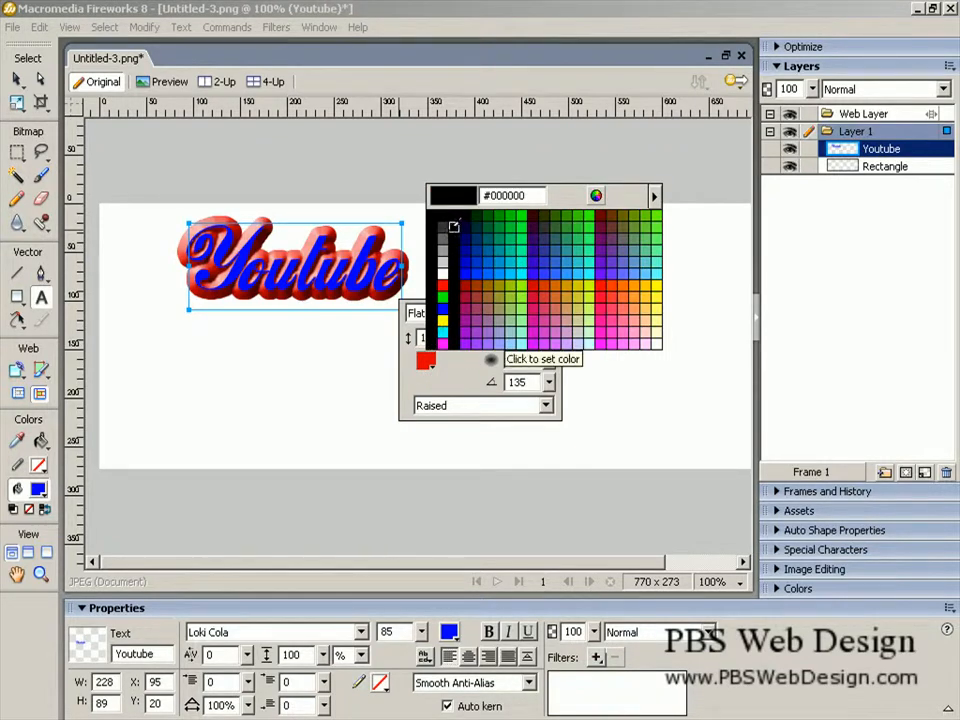
left_click(448, 229)
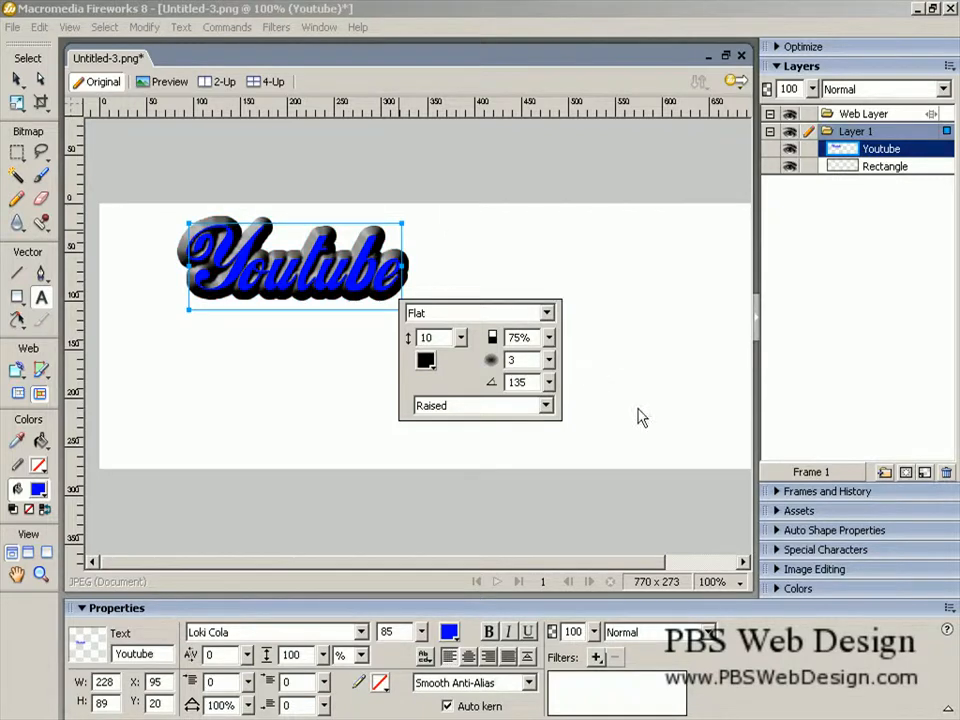
left_click(186, 226)
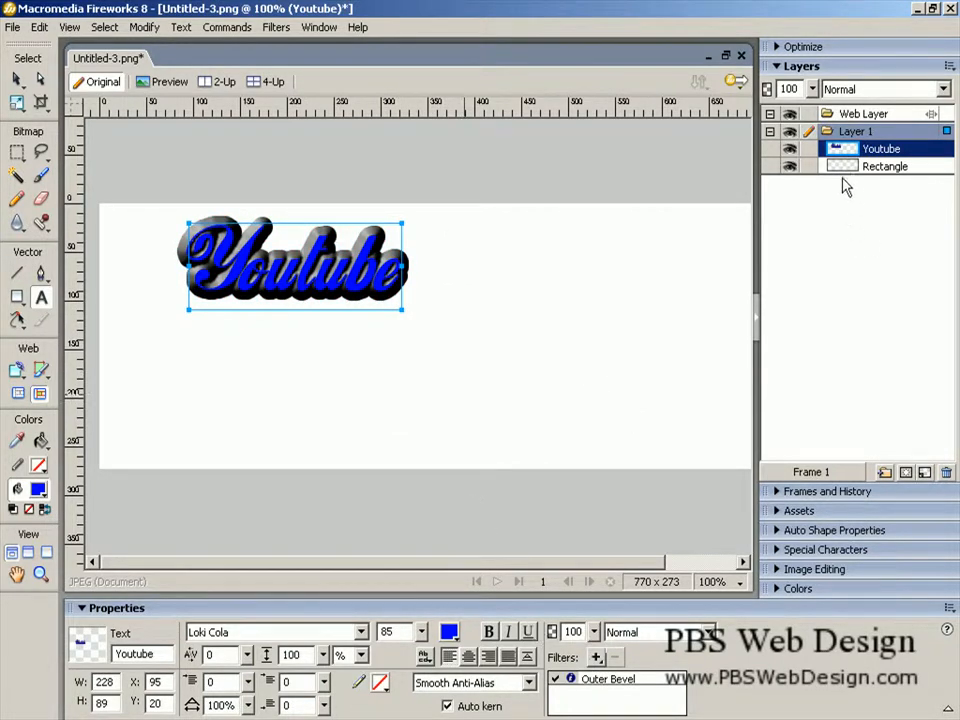
- Add a black Inner Glow filter with width 4, 65% opacity and softness 4 to the "Youtube" text
left_click(596, 657)
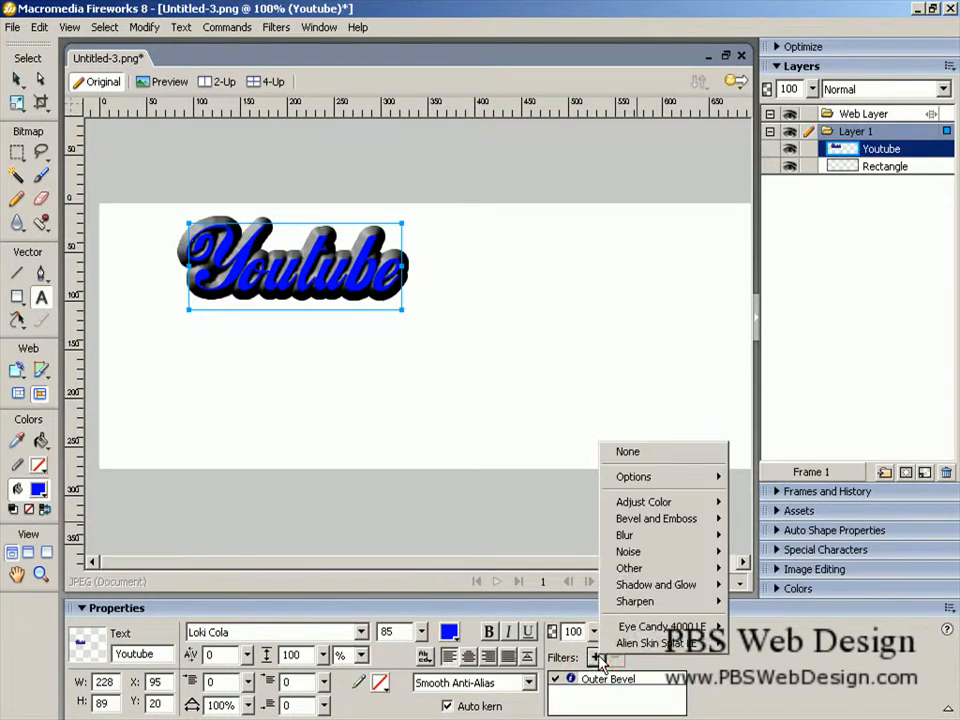
mouse_move(648, 600)
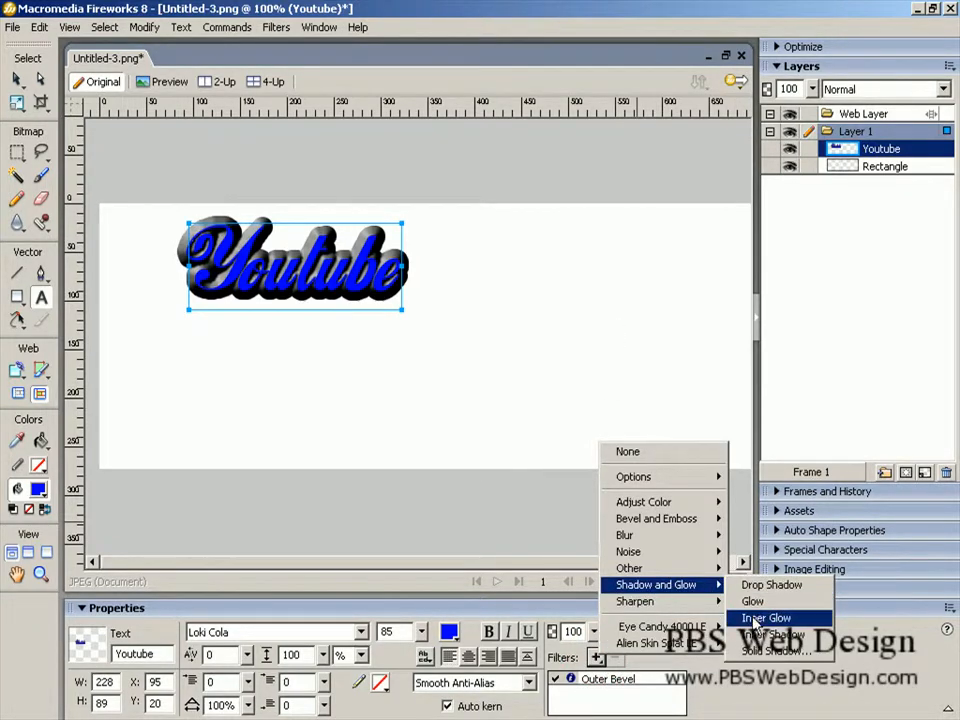
left_click(770, 619)
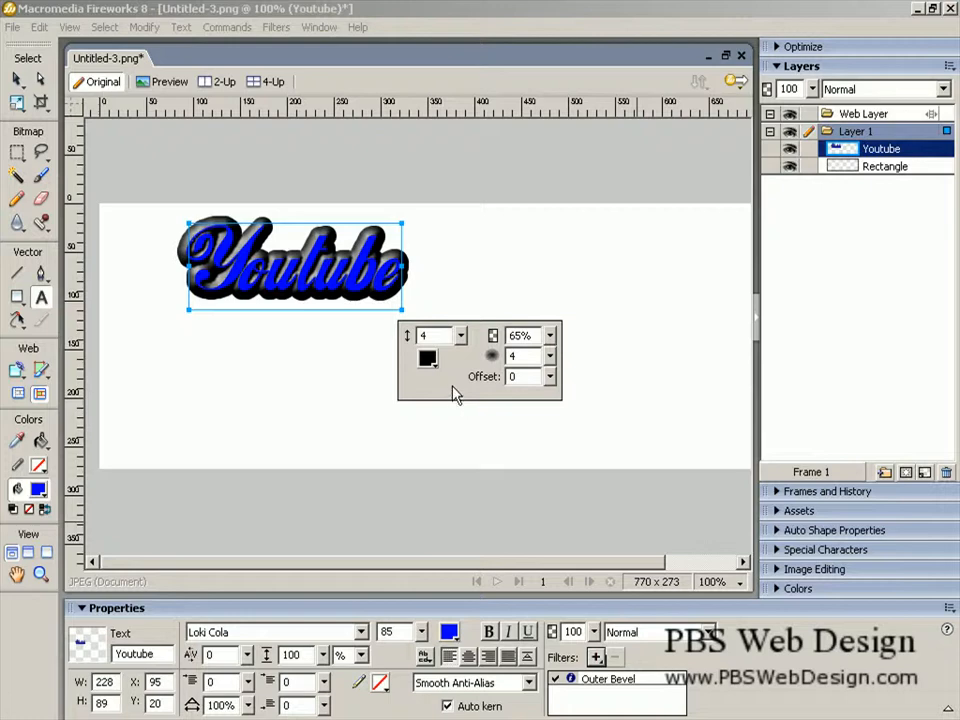
left_click(536, 474)
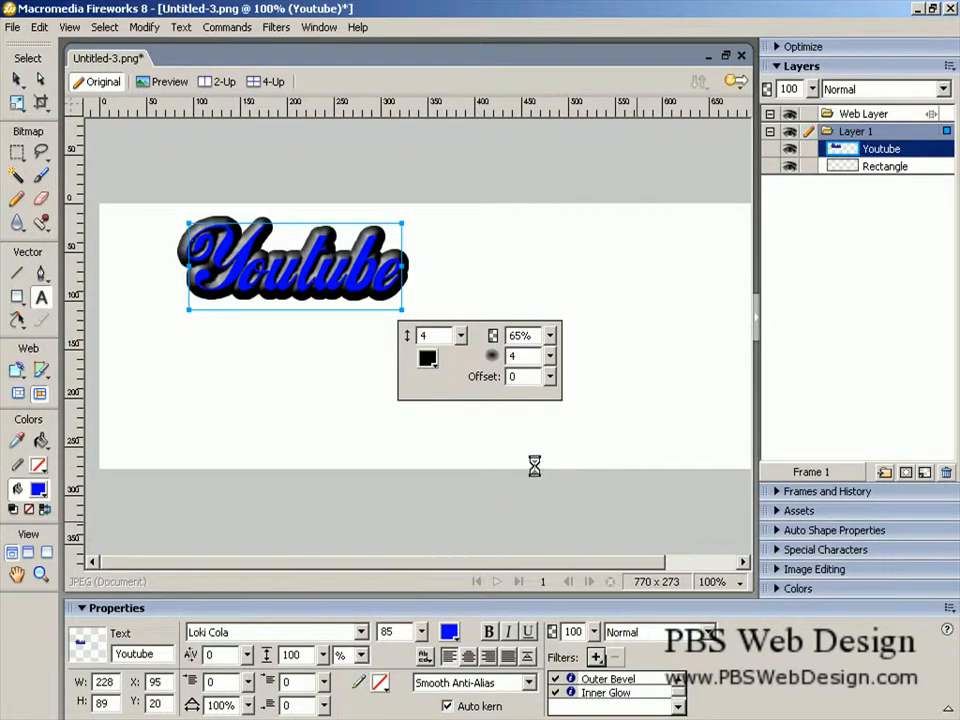
- Add a black Inner Shadow filter with distance 7, 65% opacity, softness 4 and angle 315 to the "Youtube" text
left_click(596, 657)
mouse_move(650, 580)
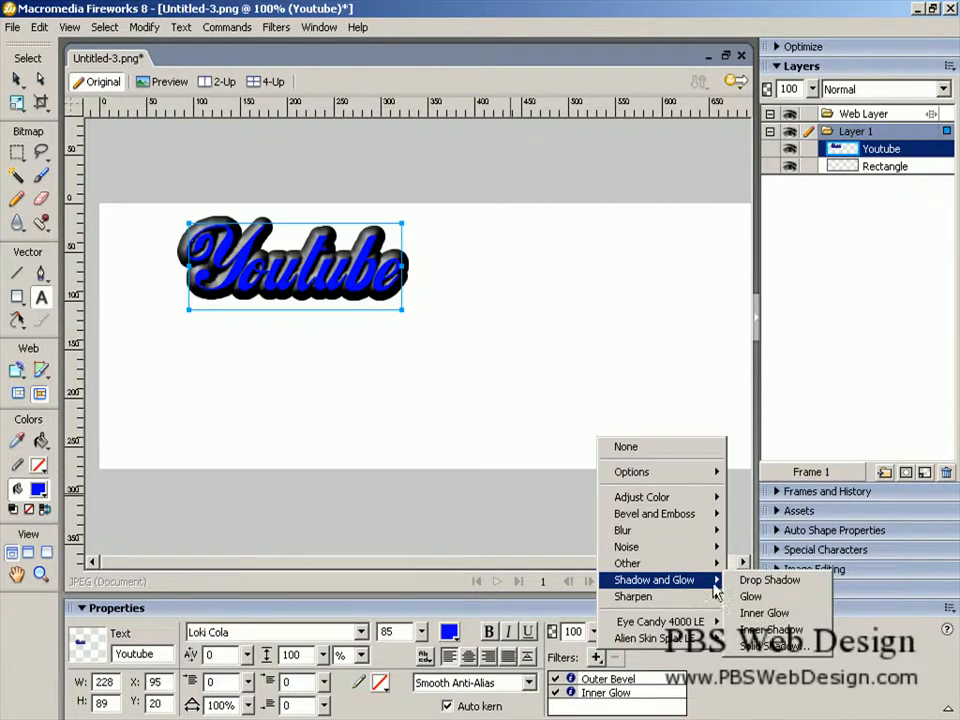
left_click(750, 632)
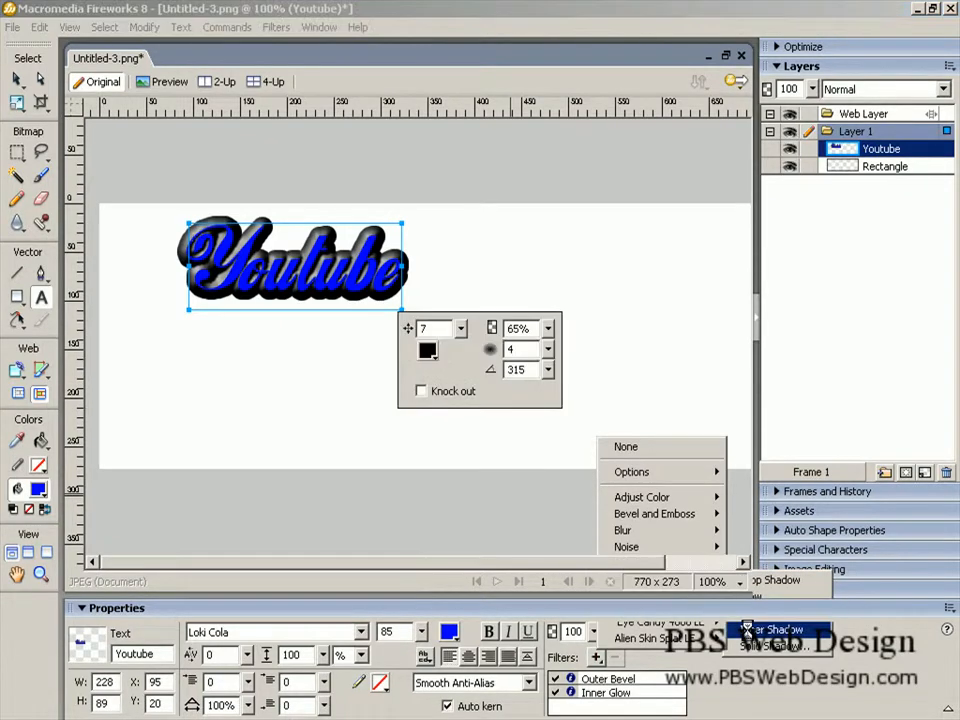
left_click(654, 429)
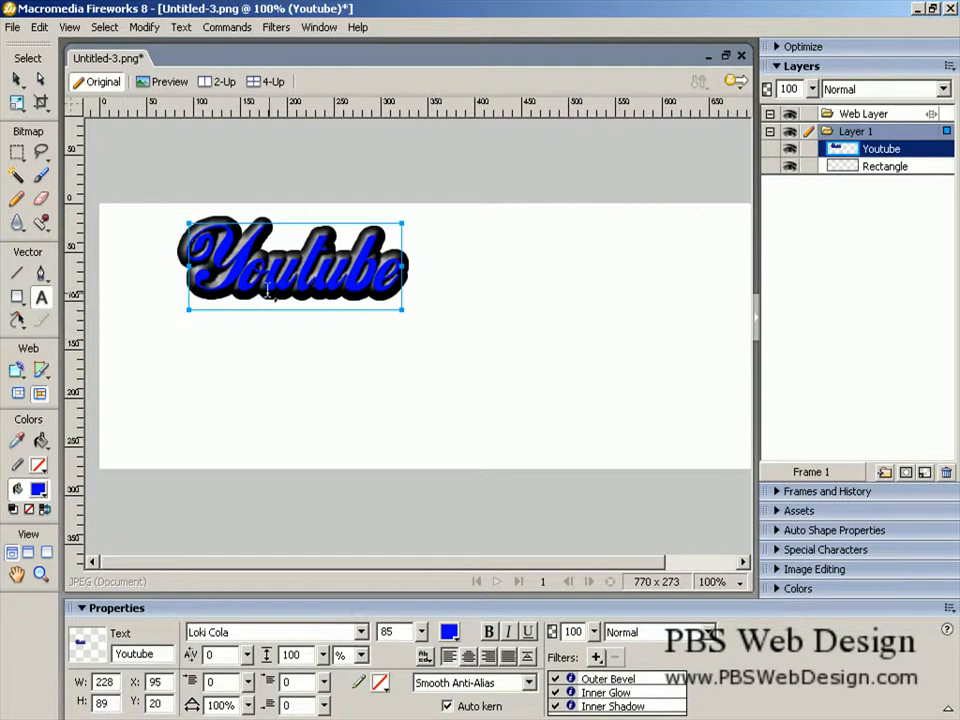
- Move the "Youtube" text toward the middle of the canvas, to about X 226, Y 78
key("v")
key("ctrl+equal")
key("t")
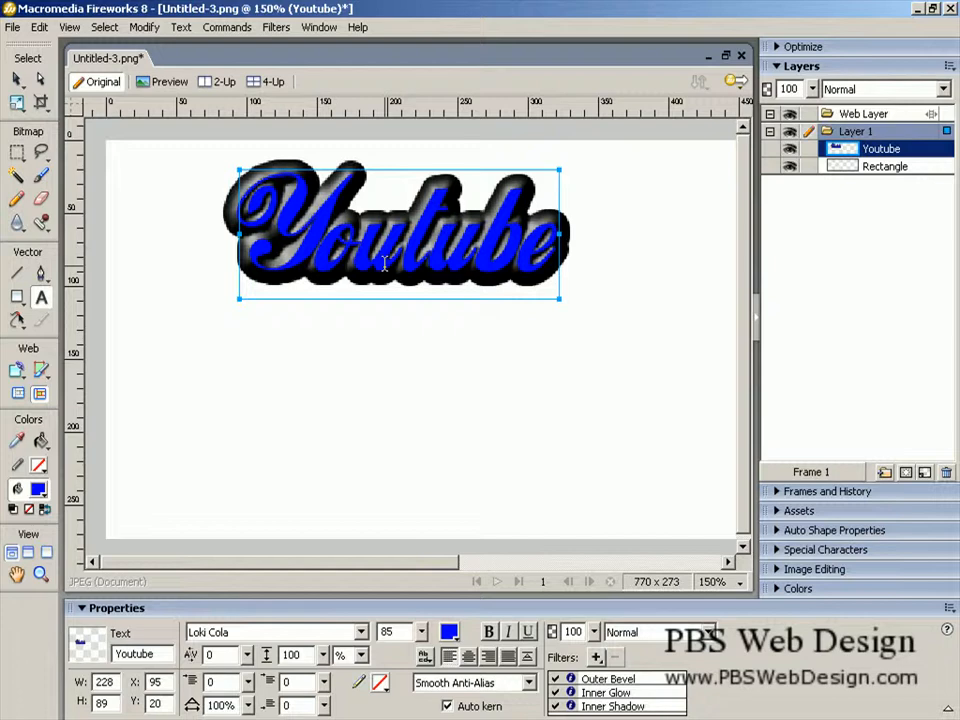
key("v")
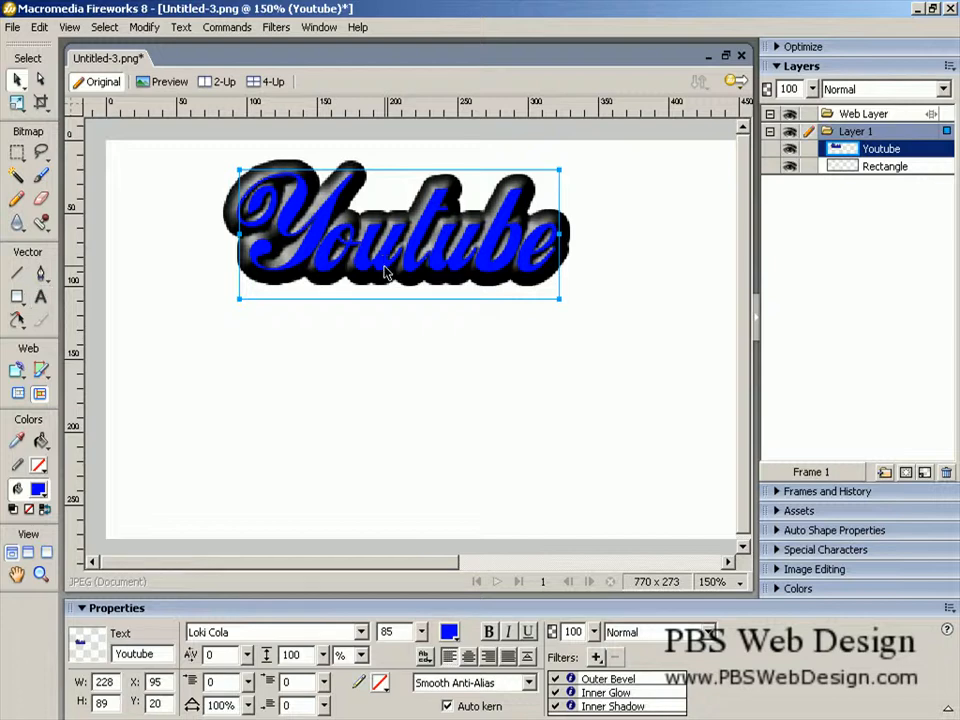
key("ctrl+minus")
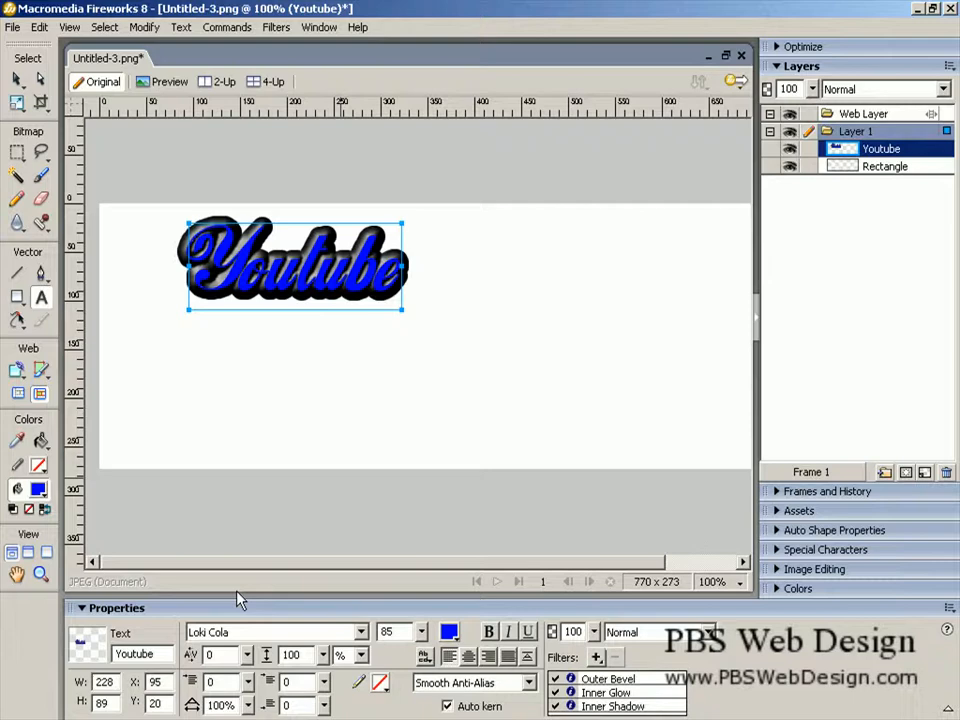
key("v")
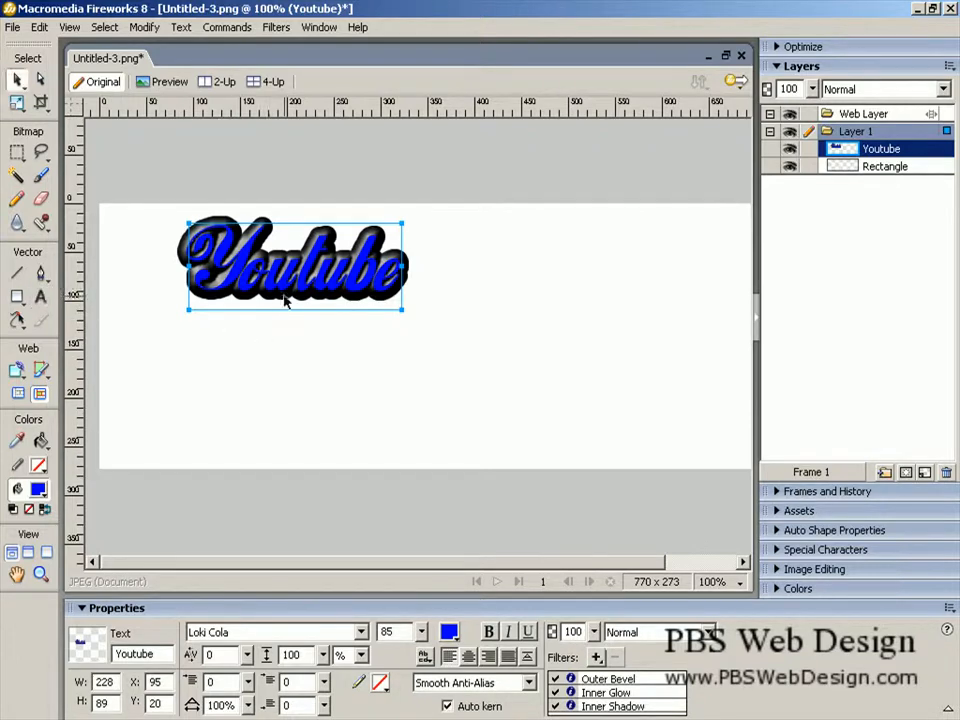
left_click_drag(280, 298, 407, 356)
key("t")
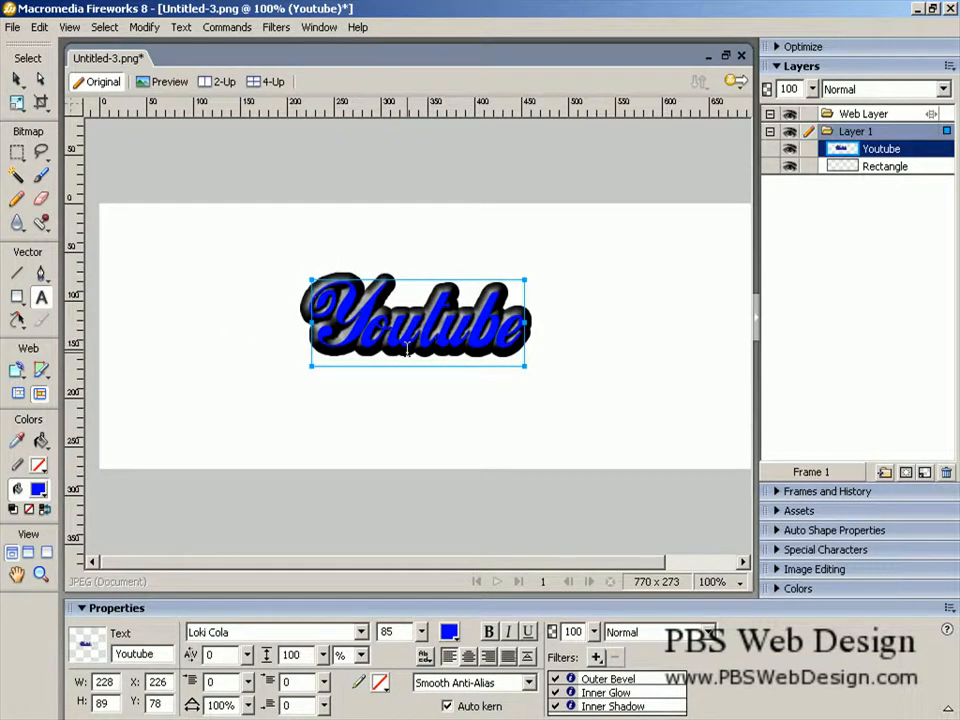